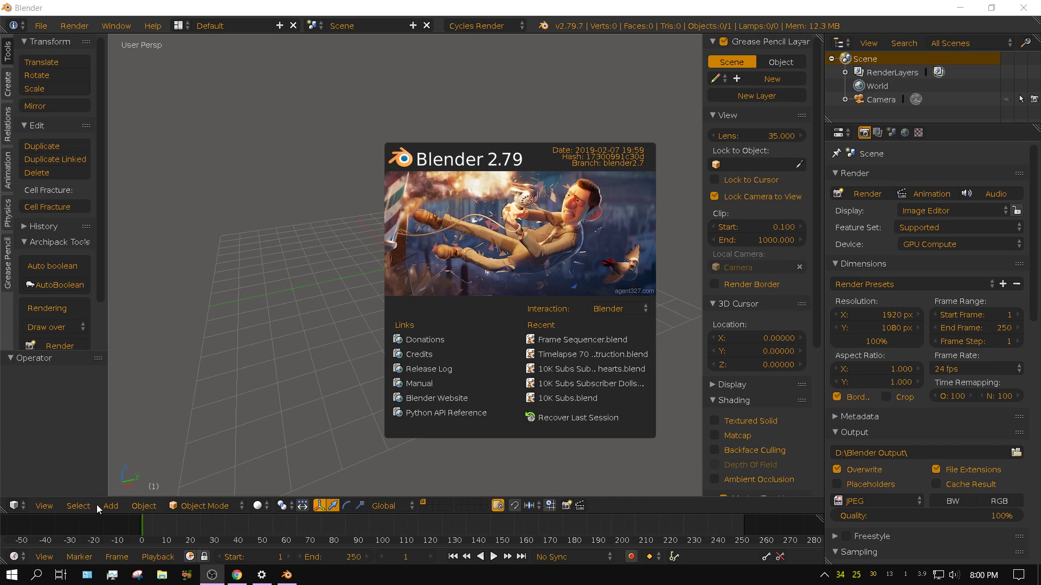
Close the splash screen and add a plane to the scene
{"action": "left_click", "coordinate": [111, 505]}
{"action": "left_click", "coordinate": [110, 506]}
{"action": "mouse_move", "coordinate": [119, 489]}
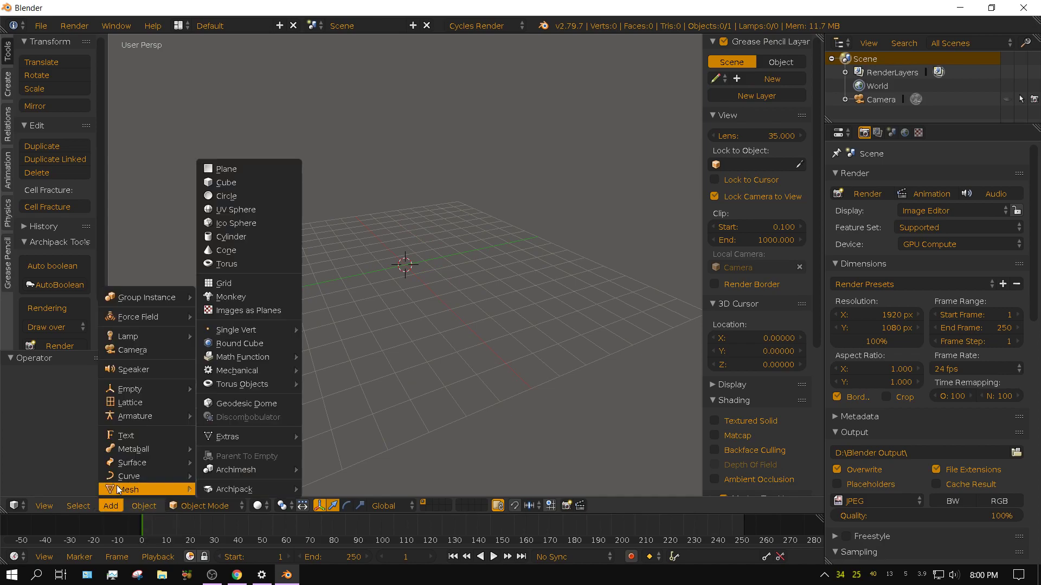
{"action": "left_click", "coordinate": [233, 170]}
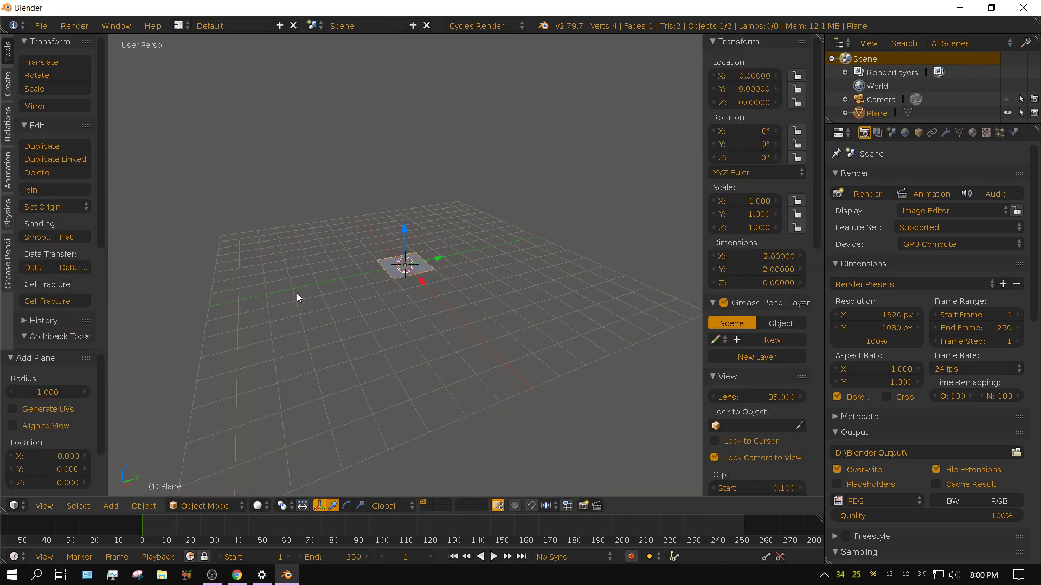
Scale the plane by 25 and apply its scale
{"action": "type", "text": "s25"}
{"action": "key", "text": "Return"}
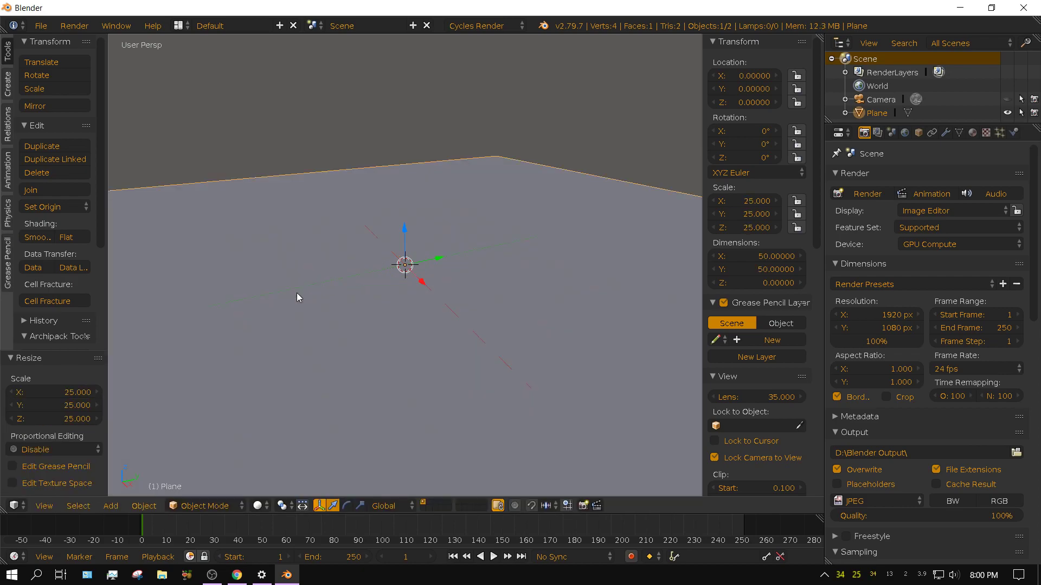
{"action": "key", "text": "ctrl+a"}
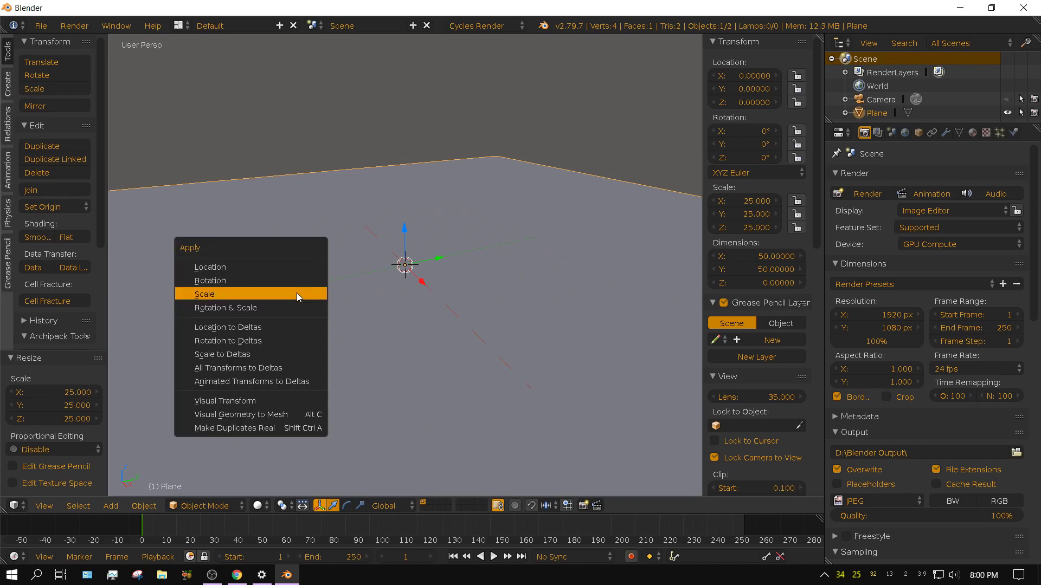
{"action": "left_click", "coordinate": [258, 292]}
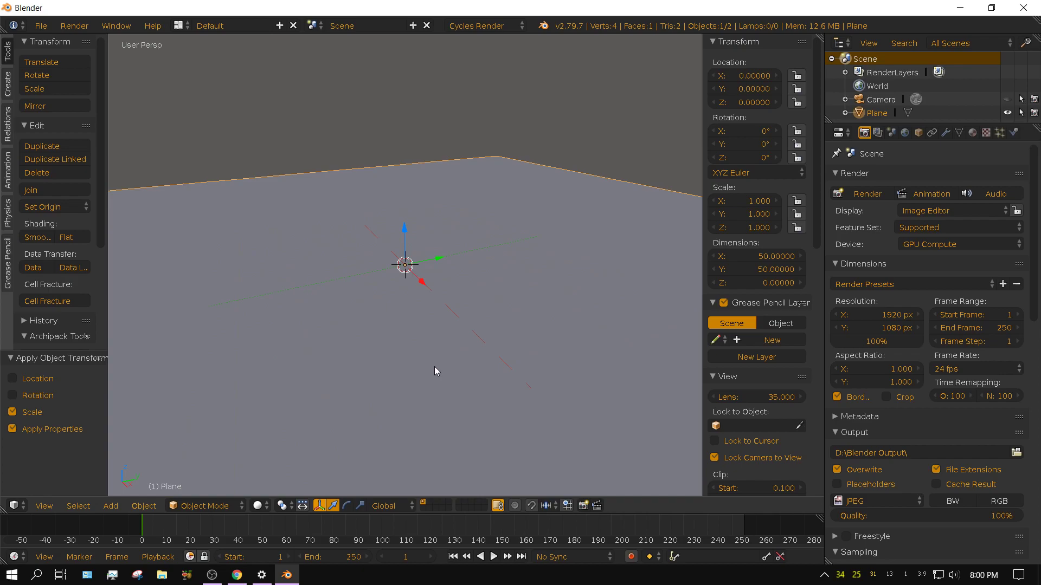
Tilt the plane 8.02° around the X axis
{"action": "key", "text": "r"}
{"action": "key", "text": "x"}
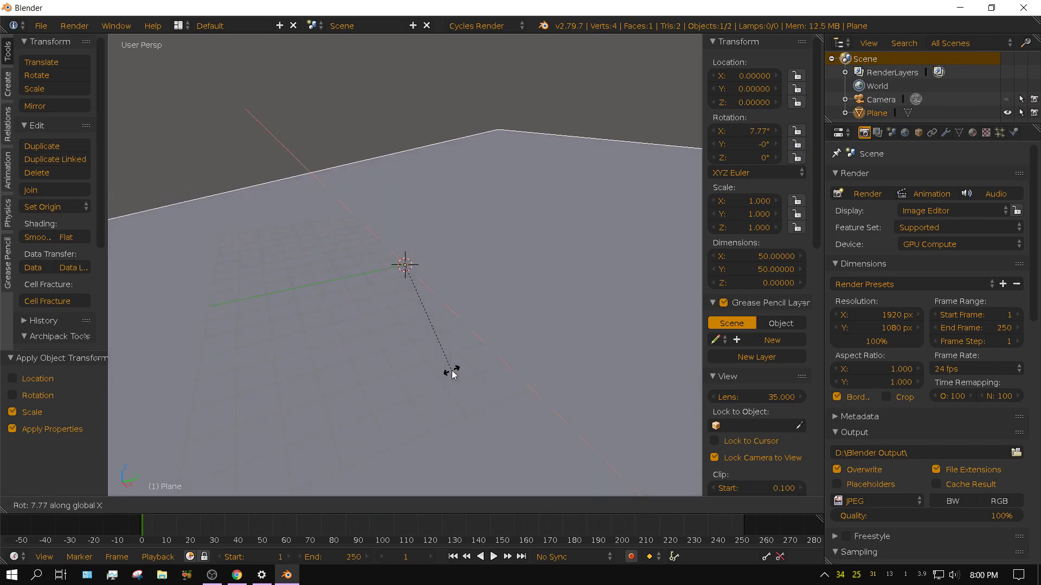
{"action": "left_click", "coordinate": [453, 374]}
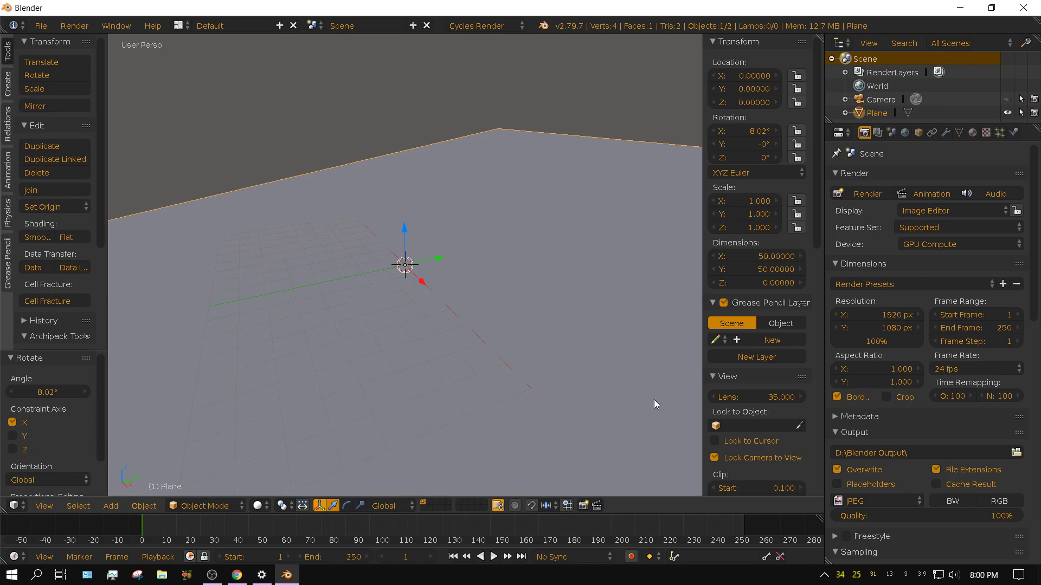
Give the plane an Active rigid body, test playback, and rewind to frame 1
{"action": "left_click", "coordinate": [1013, 133]}
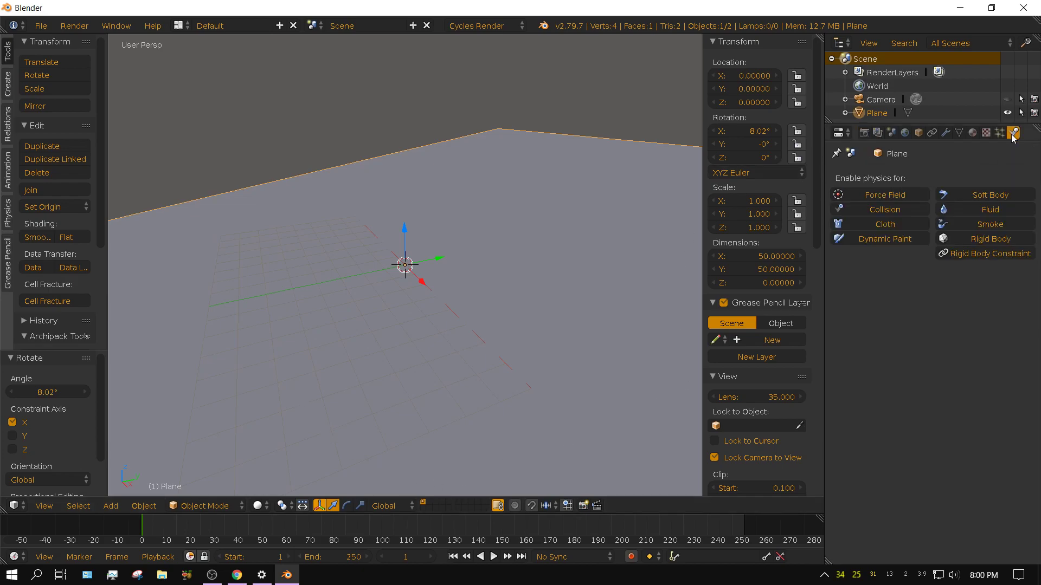
{"action": "left_click", "coordinate": [971, 237]}
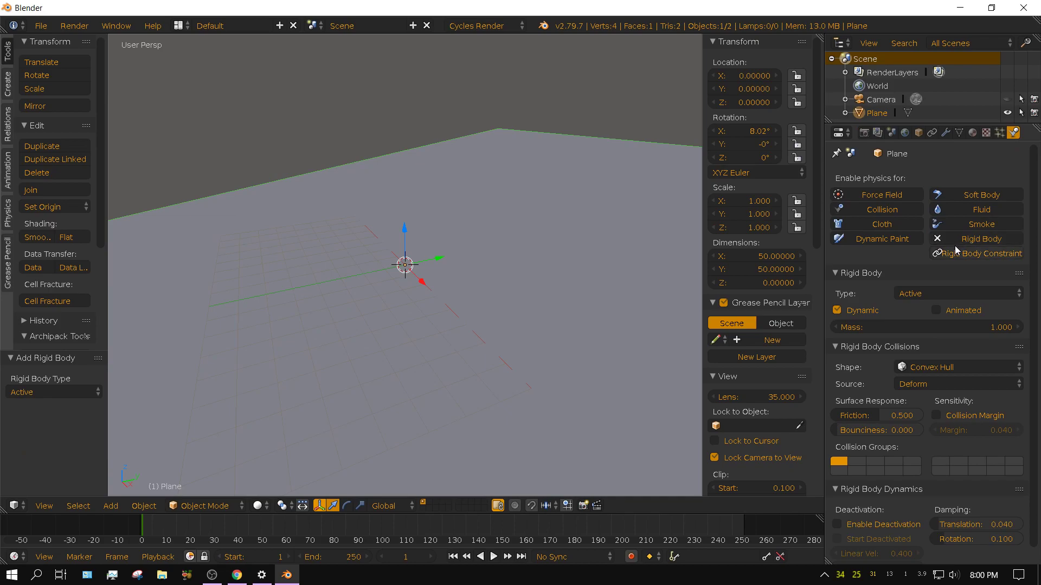
{"action": "left_click", "coordinate": [955, 298]}
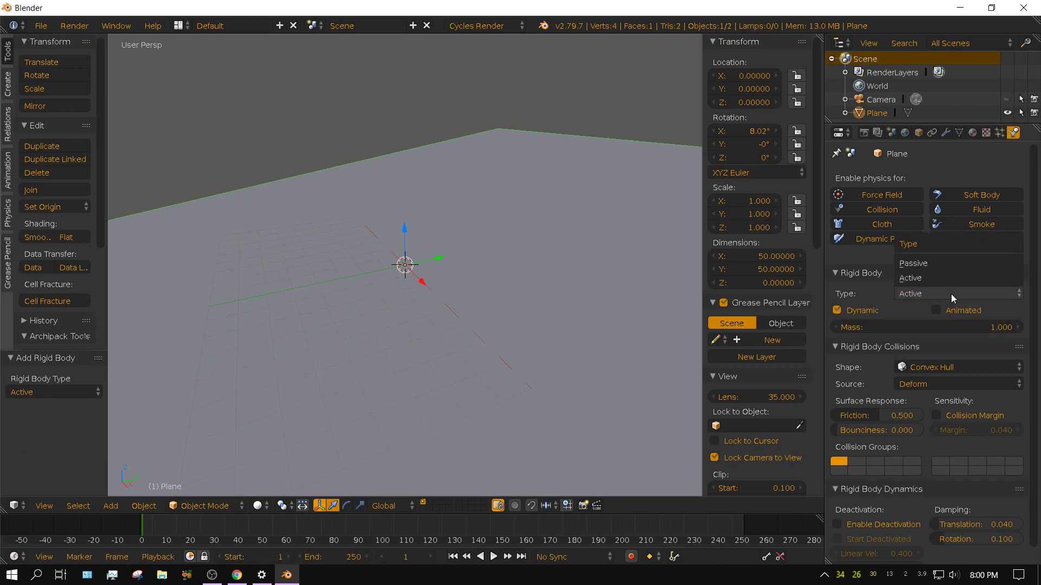
{"action": "left_click", "coordinate": [916, 278]}
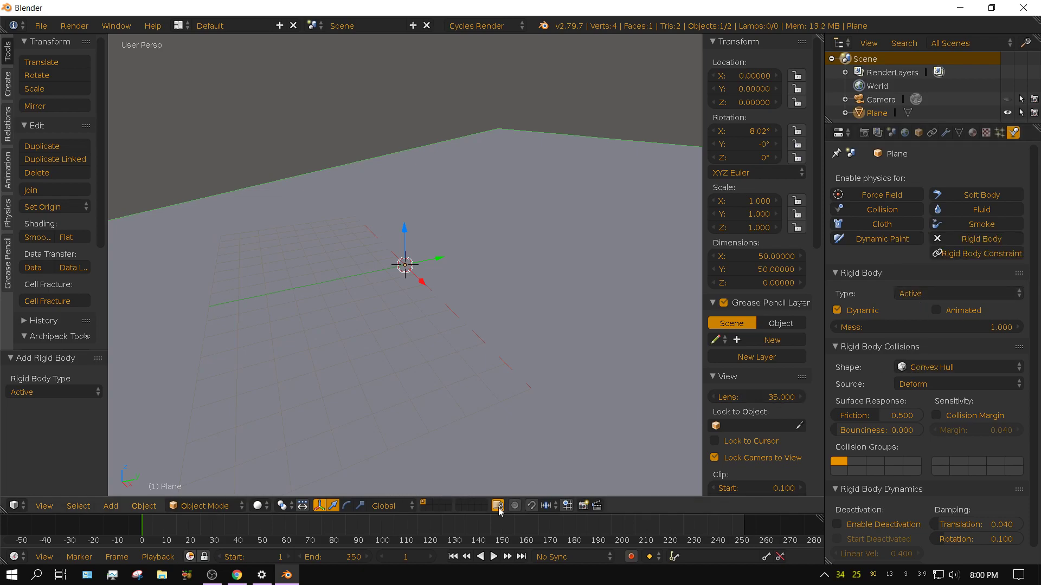
{"action": "left_click", "coordinate": [493, 558]}
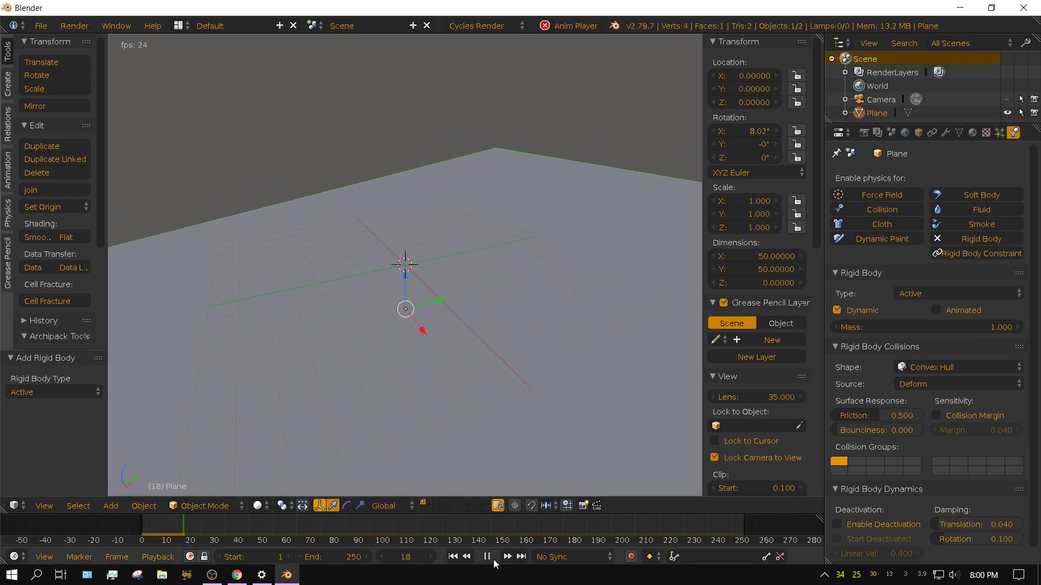
{"action": "left_click", "coordinate": [487, 557]}
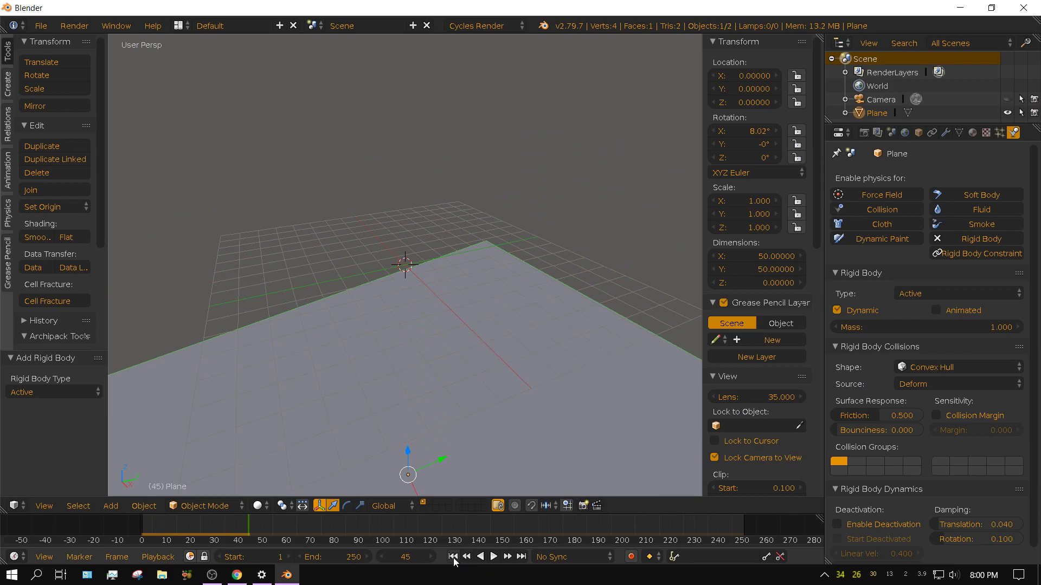
{"action": "left_click", "coordinate": [453, 557]}
Change the plane's rigid body type to Passive, replay, and rewind
{"action": "left_click", "coordinate": [939, 294]}
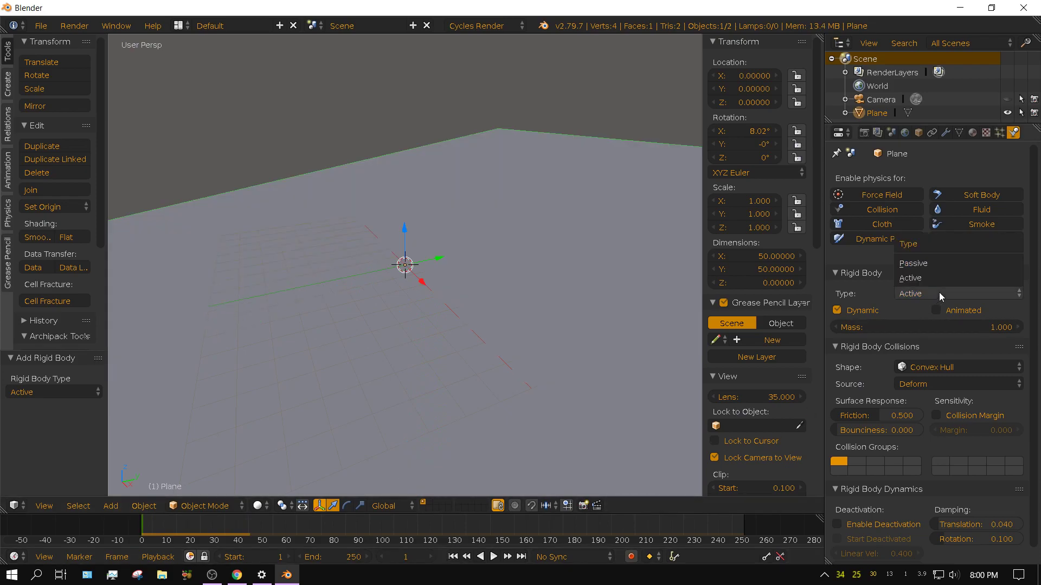
{"action": "left_click", "coordinate": [915, 264]}
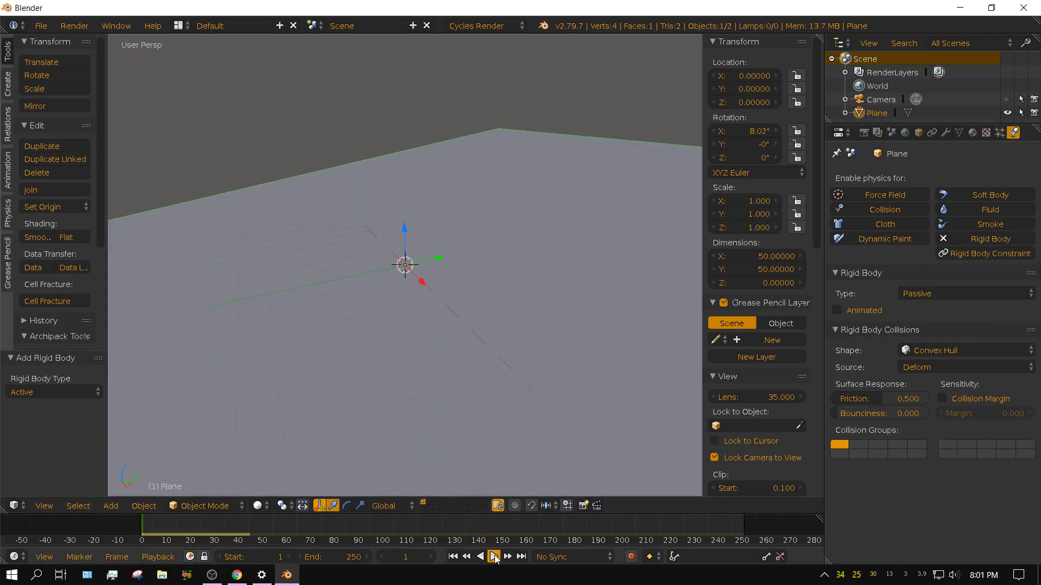
{"action": "left_click", "coordinate": [494, 557]}
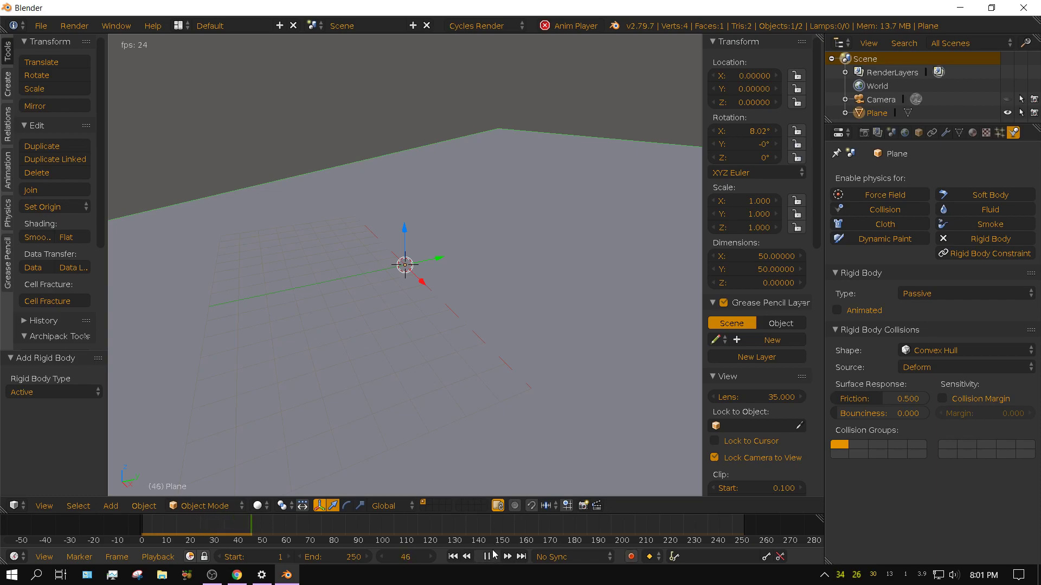
{"action": "left_click", "coordinate": [487, 557]}
{"action": "left_click", "coordinate": [453, 557]}
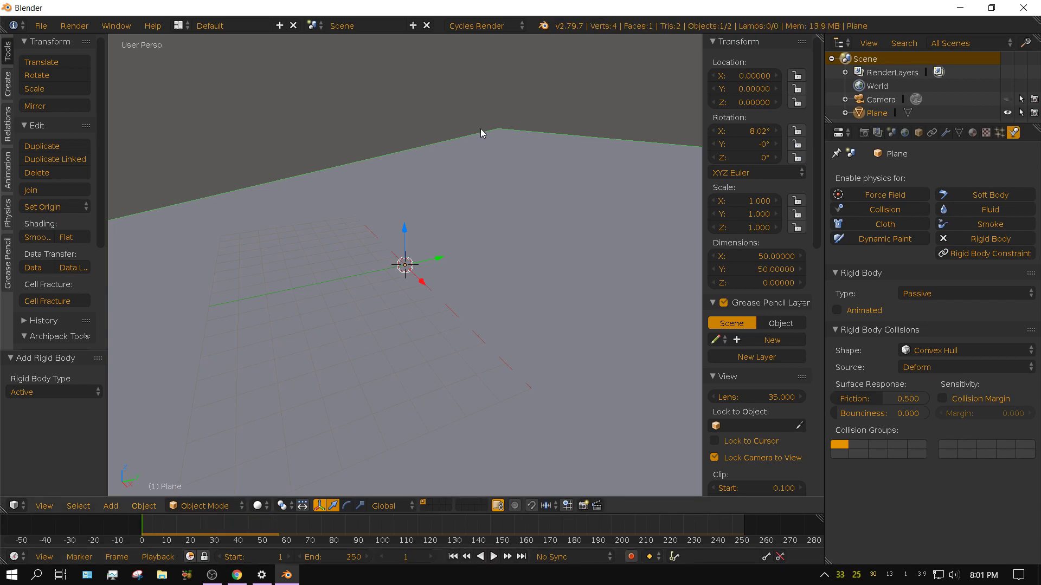
Add a cube raised to Z 5.88 above the plane and test playback
{"action": "left_click", "coordinate": [107, 506]}
{"action": "mouse_move", "coordinate": [115, 490]}
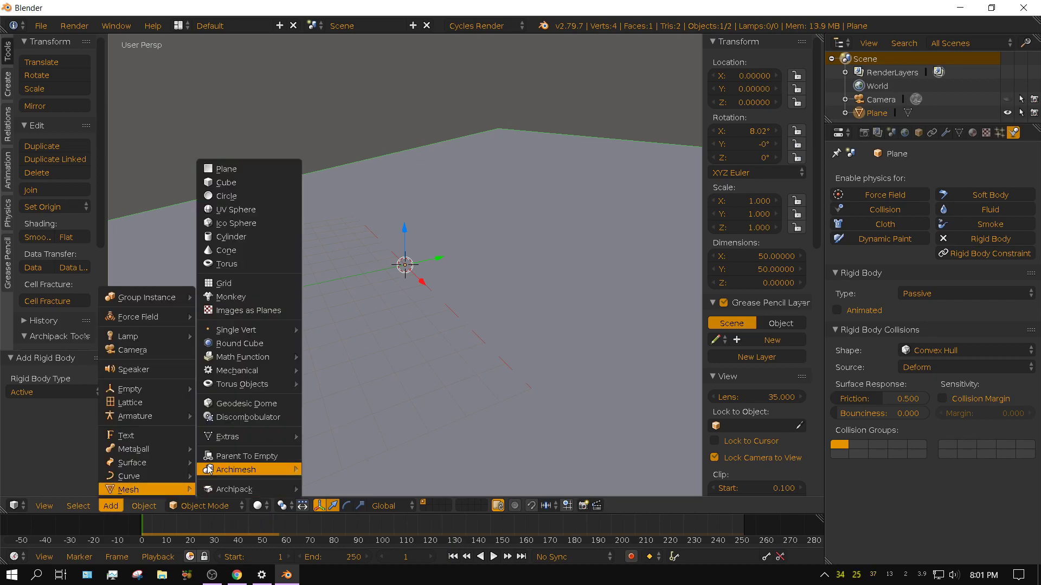
{"action": "left_click", "coordinate": [227, 182]}
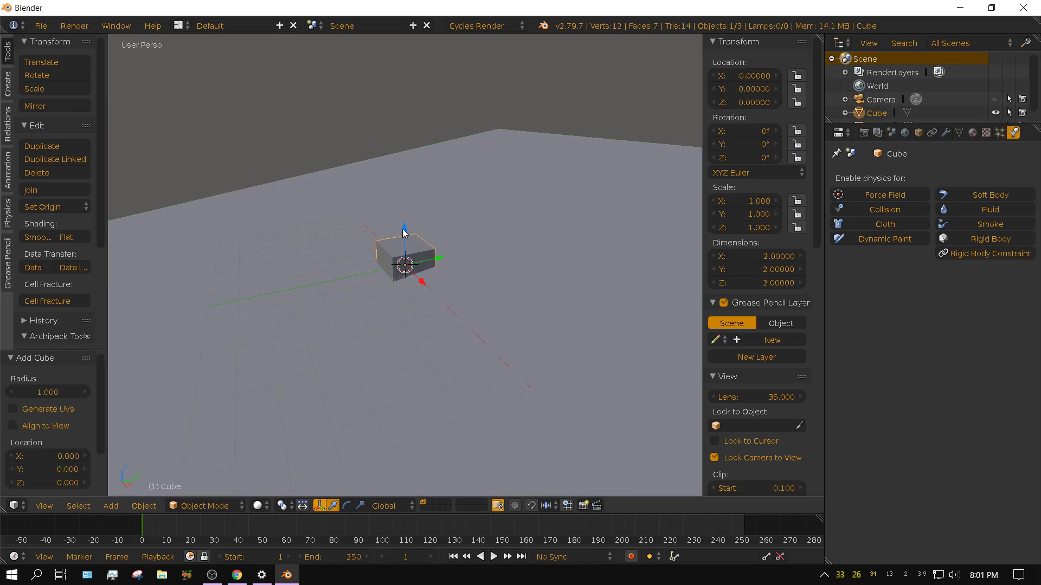
{"action": "left_click_drag", "start_coordinate": [404, 232], "coordinate": [403, 95]}
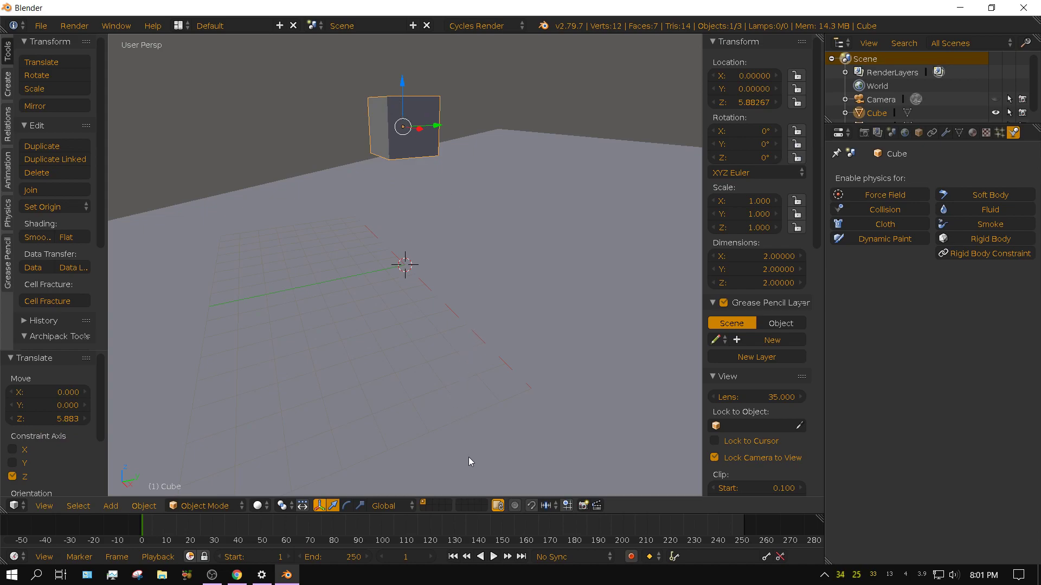
{"action": "left_click", "coordinate": [493, 557]}
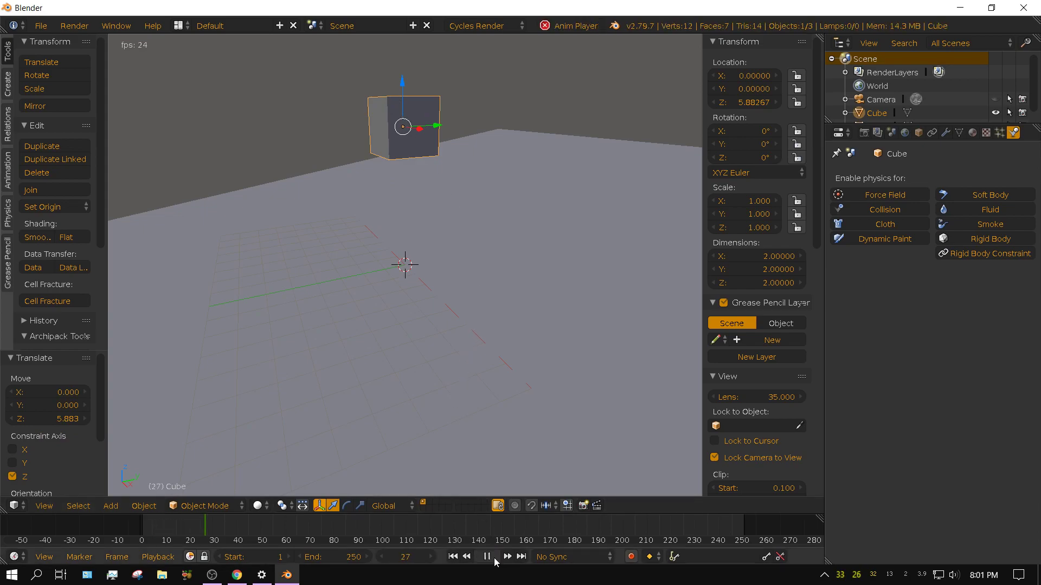
{"action": "left_click", "coordinate": [487, 557]}
{"action": "left_click", "coordinate": [453, 556]}
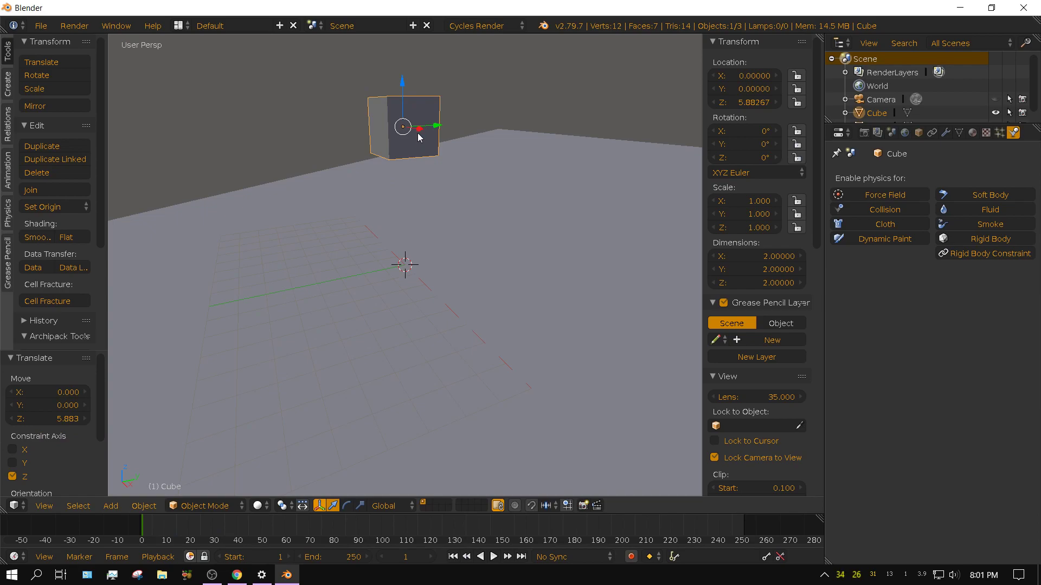
Make the cube an Active rigid body and watch it fall onto the plane
{"action": "left_click", "coordinate": [996, 239]}
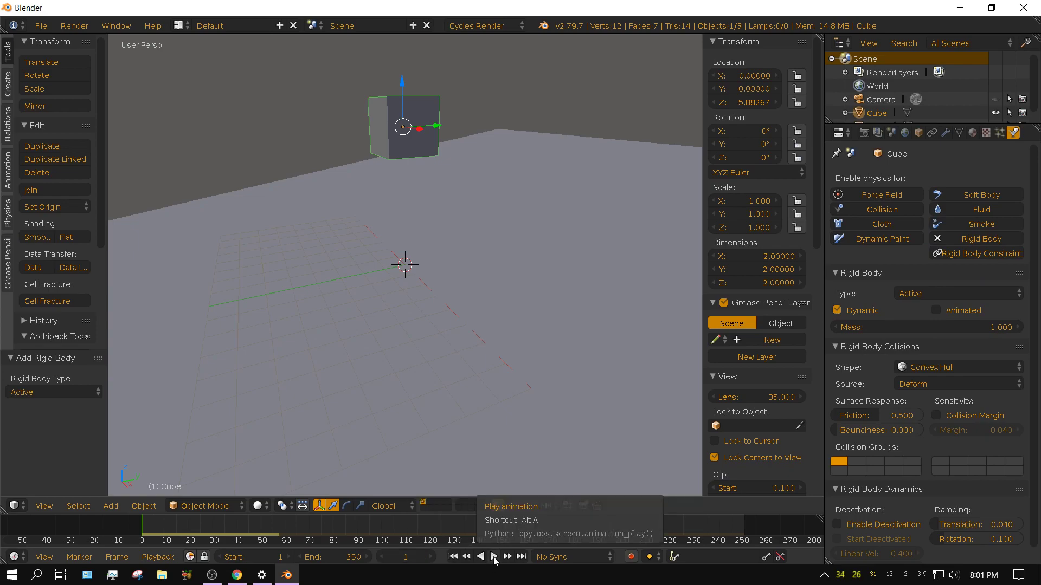
{"action": "left_click", "coordinate": [493, 557]}
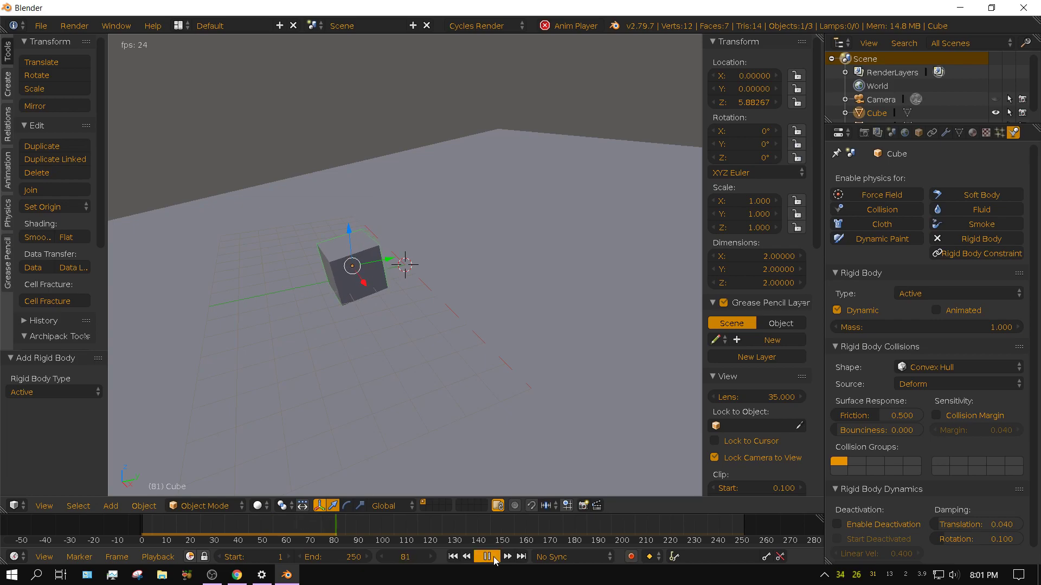
{"action": "left_click", "coordinate": [486, 558]}
{"action": "left_click", "coordinate": [452, 557]}
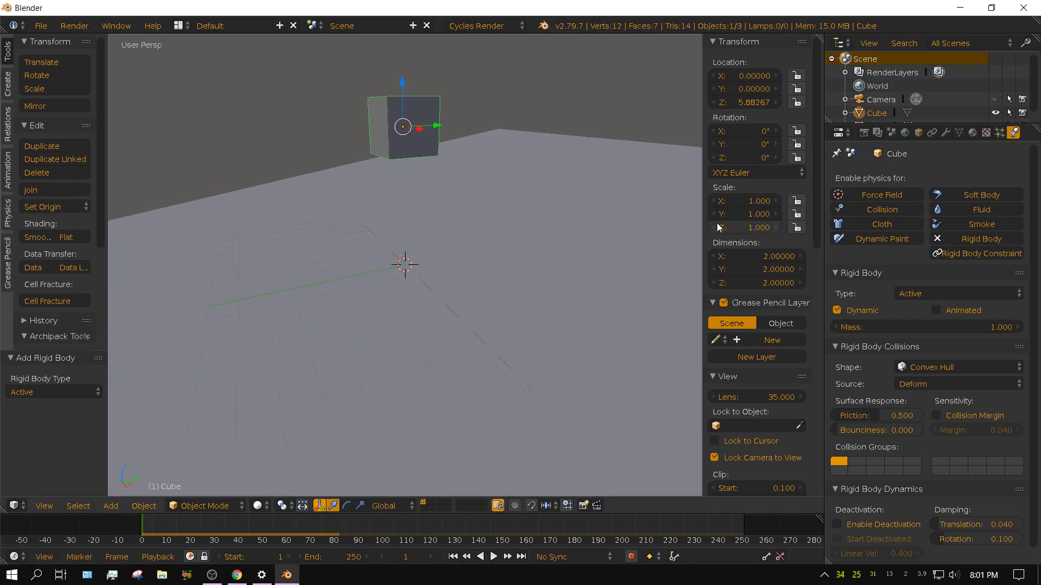
Set the cube's collision shape to Sphere, play its roll off the plane, and rewind
{"action": "left_click", "coordinate": [935, 368]}
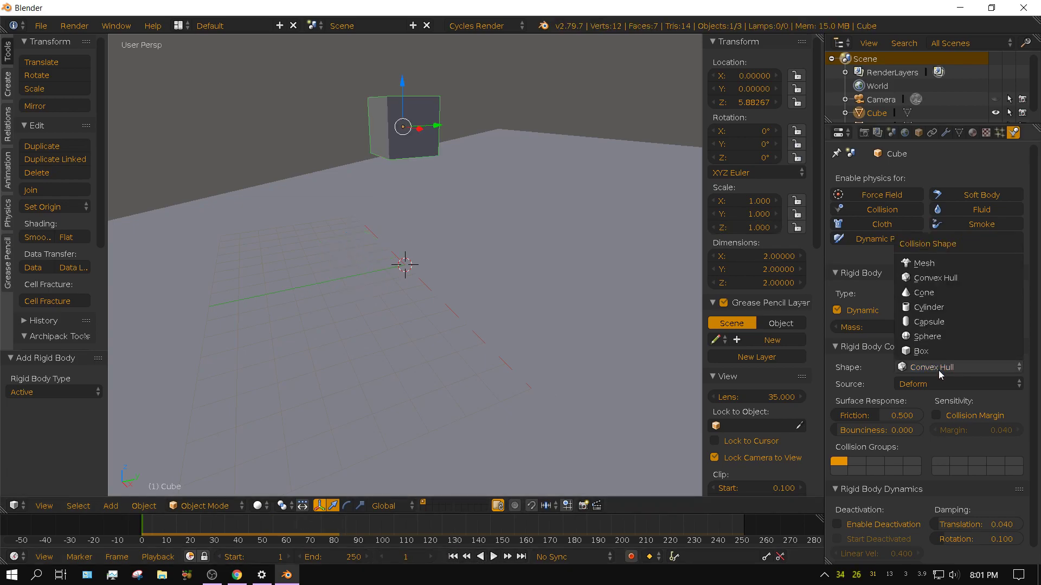
{"action": "left_click", "coordinate": [939, 337]}
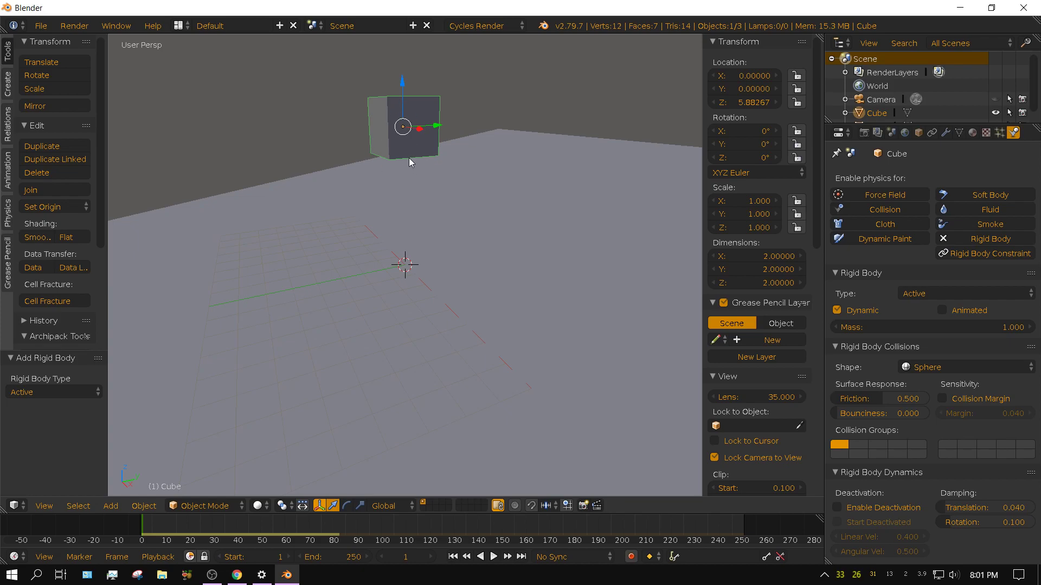
{"action": "mouse_move", "coordinate": [412, 163]}
{"action": "middle_mouse_down"}
{"action": "mouse_move", "coordinate": [454, 193]}
{"action": "mouse_move", "coordinate": [401, 172]}
{"action": "middle_mouse_up"}
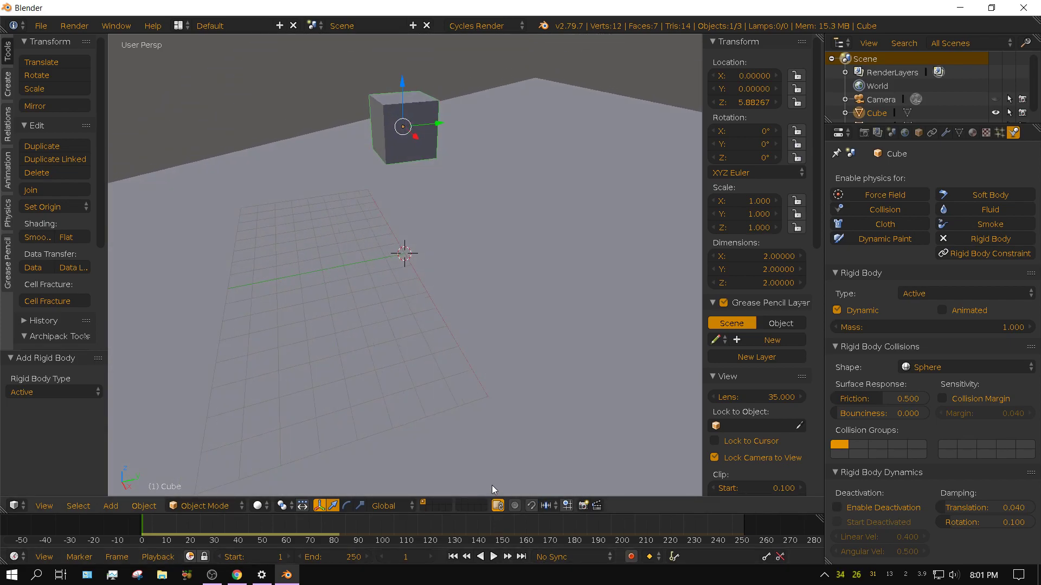
{"action": "left_click", "coordinate": [493, 558]}
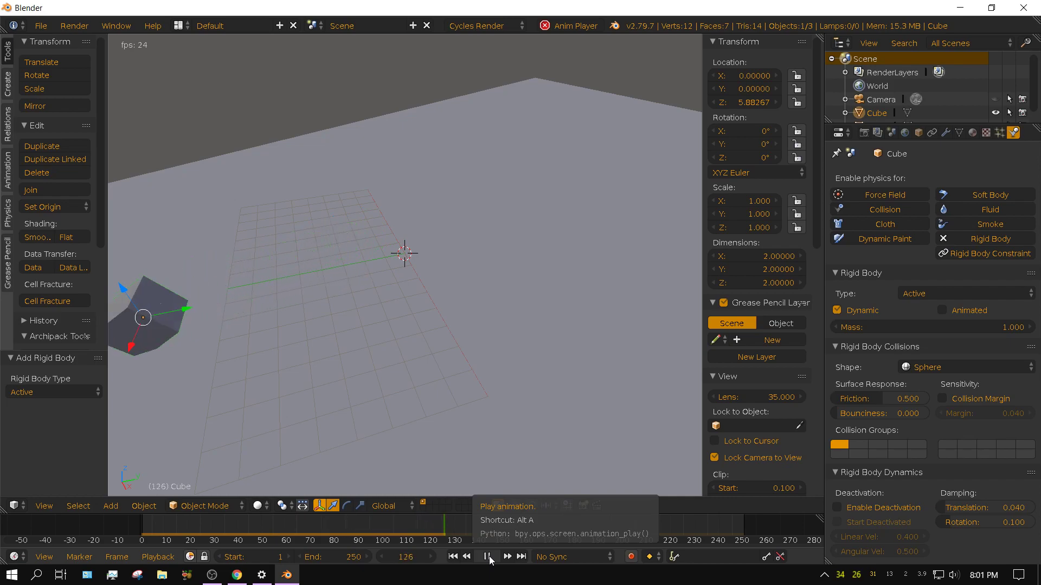
{"action": "left_click", "coordinate": [487, 558]}
{"action": "left_click", "coordinate": [452, 557]}
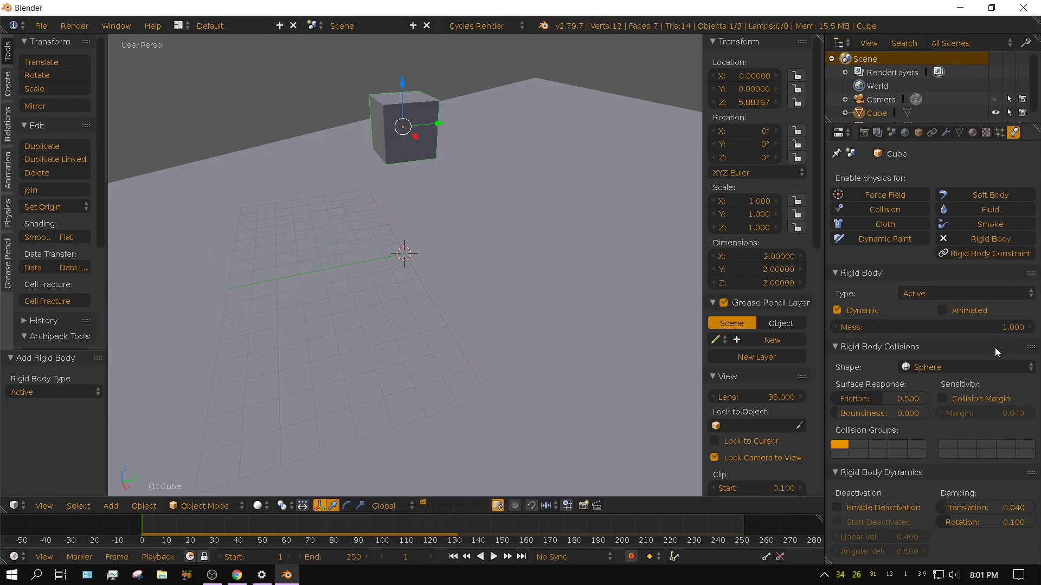
Switch the cube's collision shape to Cylinder and frame the cube above the plane
{"action": "left_click", "coordinate": [951, 367]}
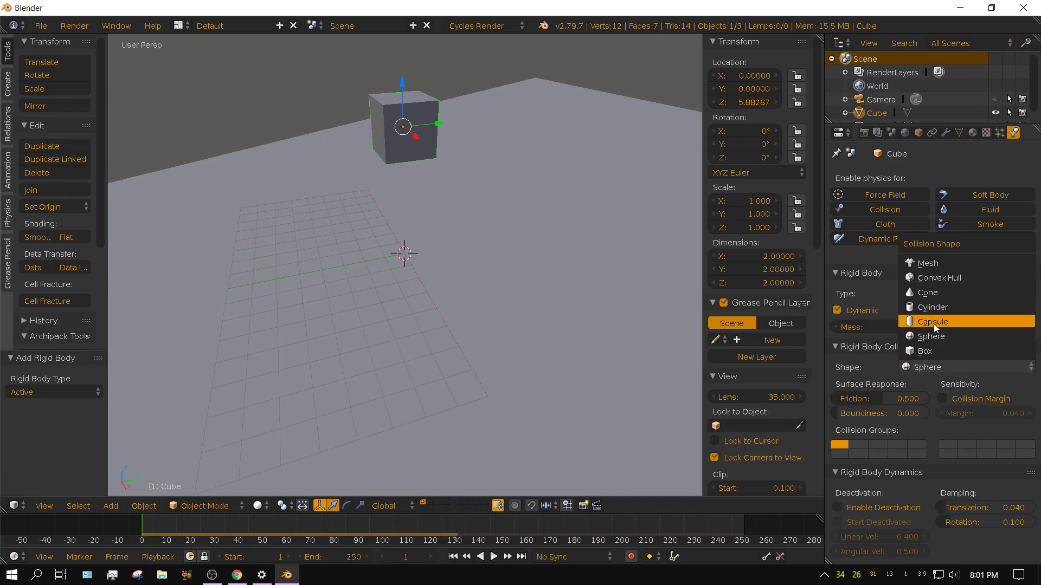
{"action": "left_click", "coordinate": [930, 308]}
{"action": "middle_click_drag", "start_coordinate": [434, 118], "coordinate": [430, 170]}
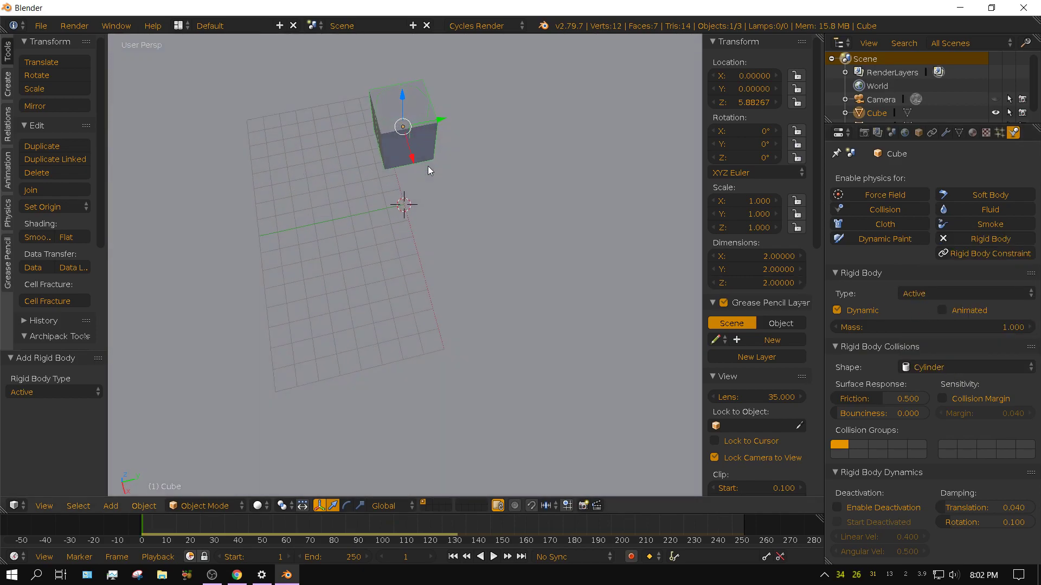
{"action": "scroll", "coordinate": [432, 135], "scroll_direction": "up", "scroll_amount": 3}
{"action": "middle_click_drag", "start_coordinate": [432, 104], "coordinate": [417, 215], "text": "shift"}
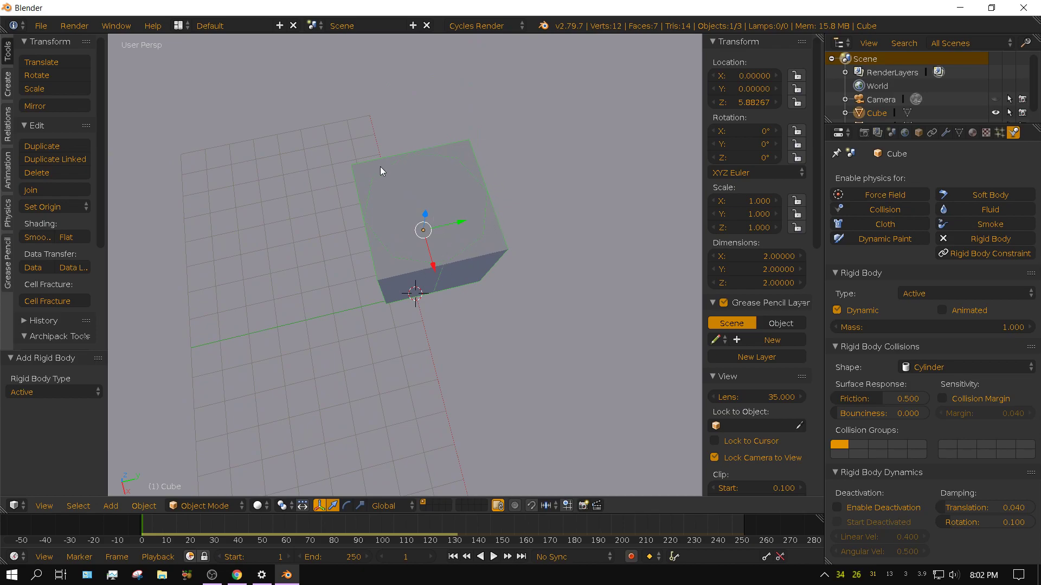
{"action": "middle_click_drag", "start_coordinate": [469, 317], "coordinate": [434, 228]}
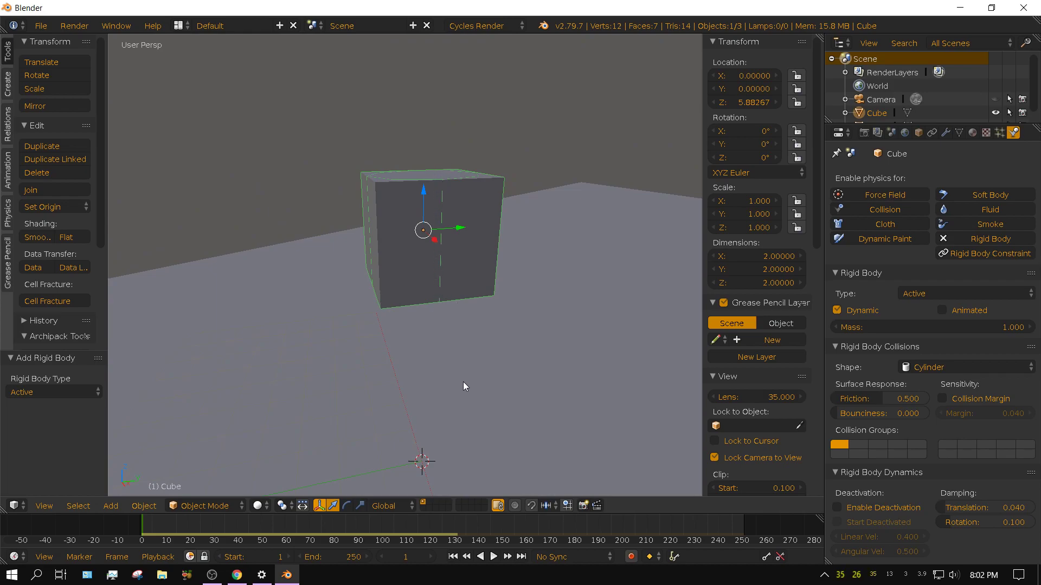
{"action": "middle_click_drag", "start_coordinate": [463, 381], "coordinate": [476, 347]}
{"action": "scroll", "coordinate": [463, 265], "scroll_direction": "down", "scroll_amount": 2}
{"action": "middle_click_drag", "start_coordinate": [463, 269], "coordinate": [555, 279], "text": "shift"}
Replay the drop up to frame 100, then rewind to frame 1
{"action": "left_click", "coordinate": [498, 555]}
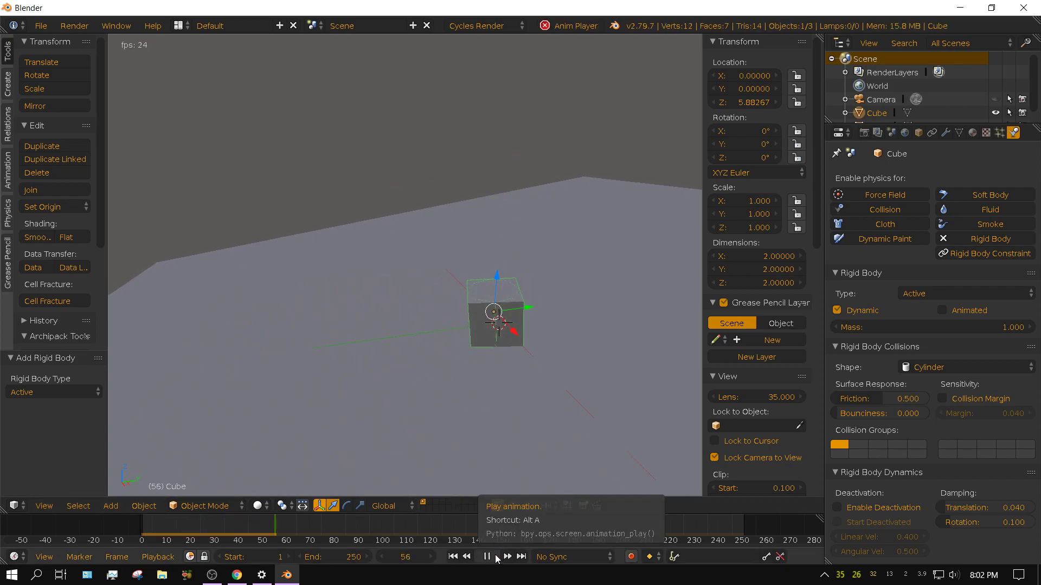
{"action": "left_click", "coordinate": [488, 557]}
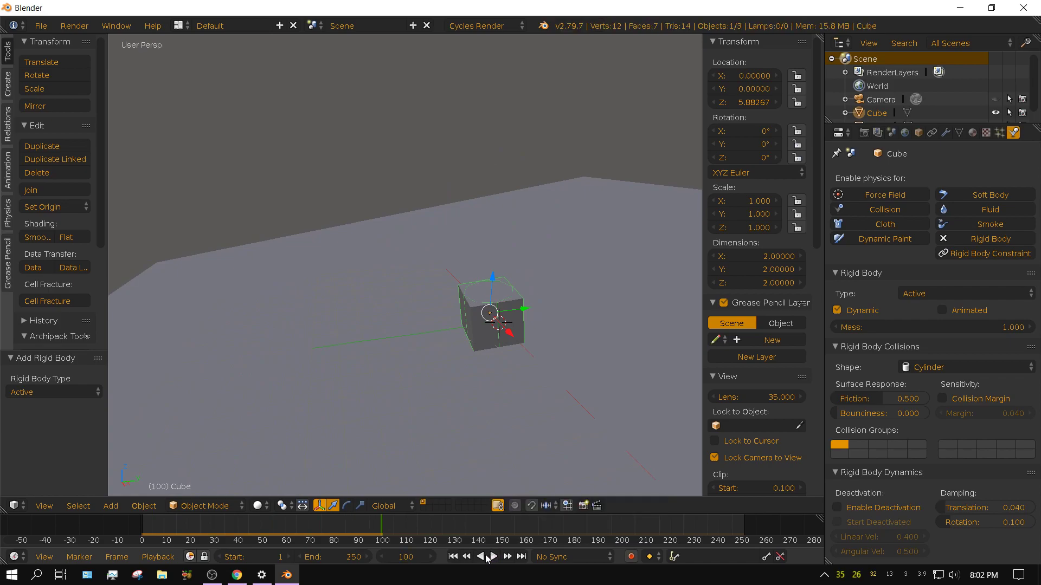
{"action": "left_click", "coordinate": [452, 556]}
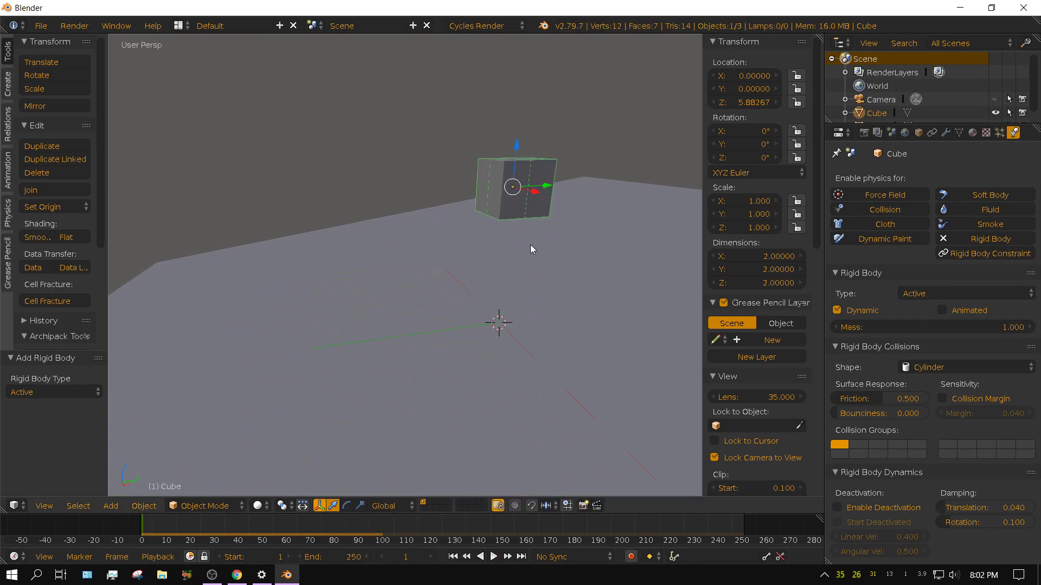
Rotate the cube 90° around the global Y axis
{"action": "key", "text": "r"}
{"action": "key", "text": "y"}
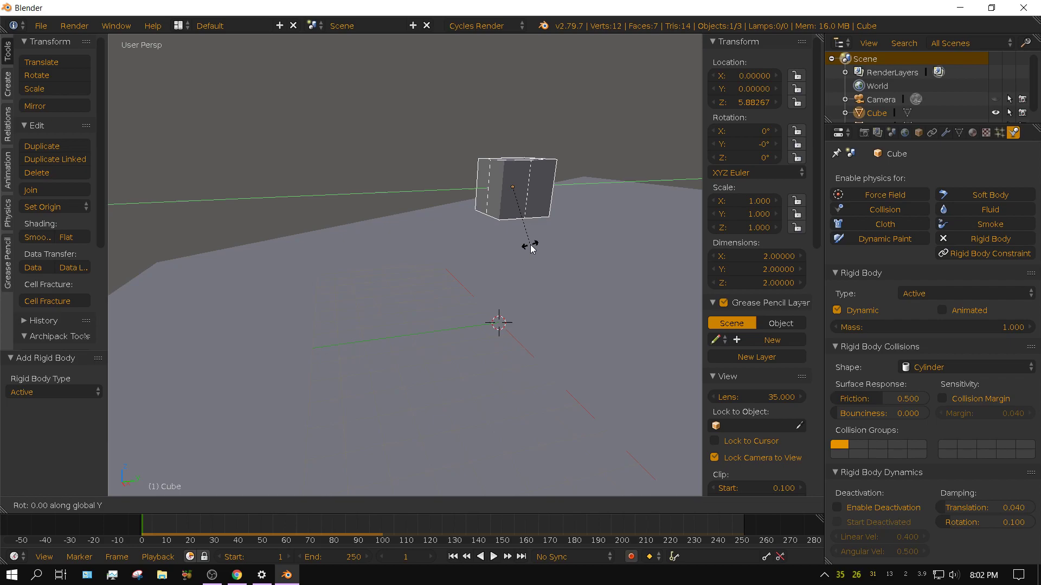
{"action": "type", "text": "90"}
{"action": "key", "text": "Return"}
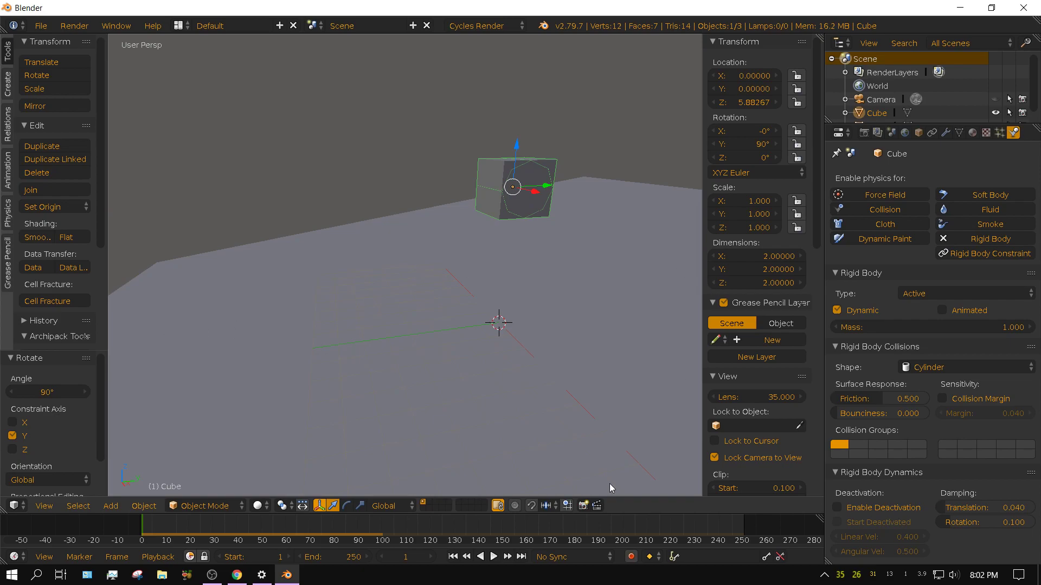
Replay the rotated cube's roll down the plane and rewind to frame 1
{"action": "left_click", "coordinate": [495, 558]}
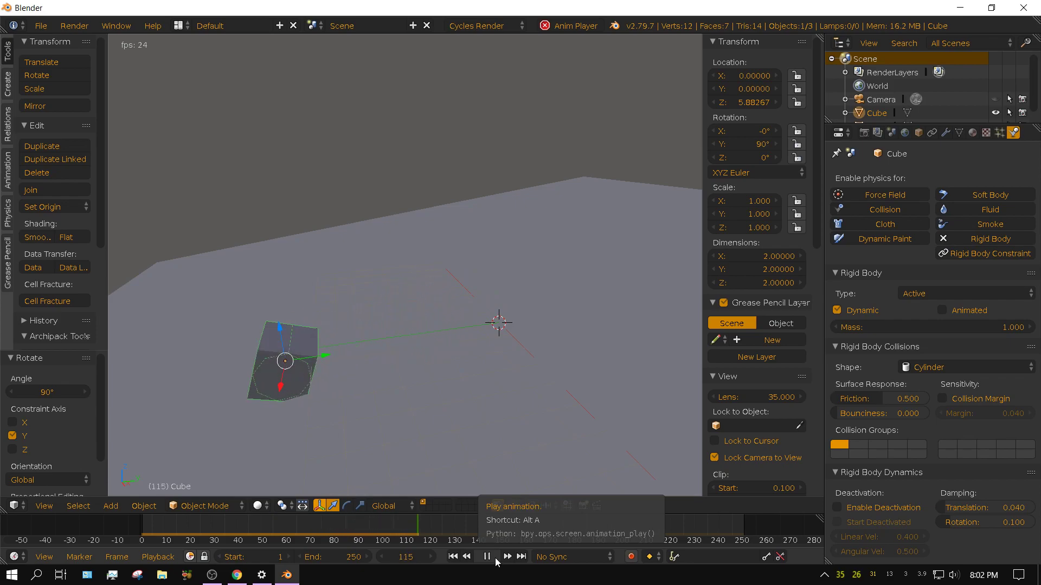
{"action": "left_click", "coordinate": [495, 559]}
{"action": "left_click", "coordinate": [453, 557]}
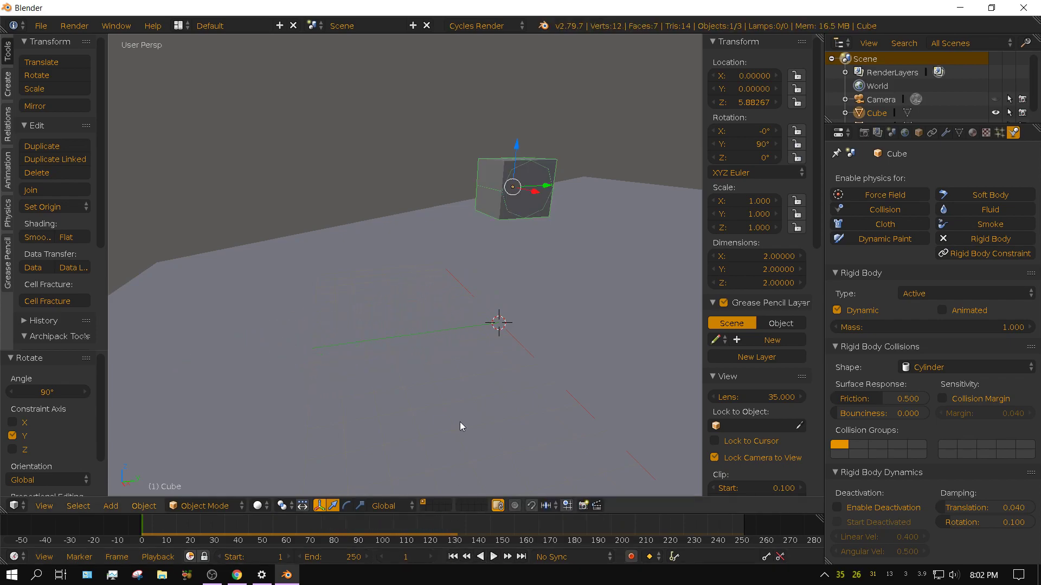
Set the collision shape to Box, stop playback at frame 51, and rewind
{"action": "left_click", "coordinate": [944, 367]}
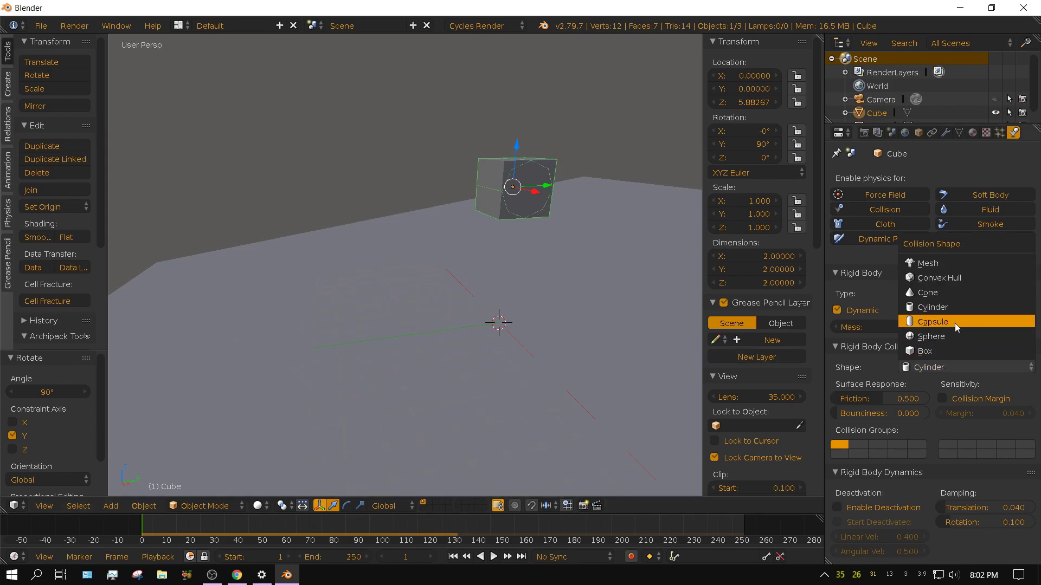
{"action": "left_click", "coordinate": [928, 352]}
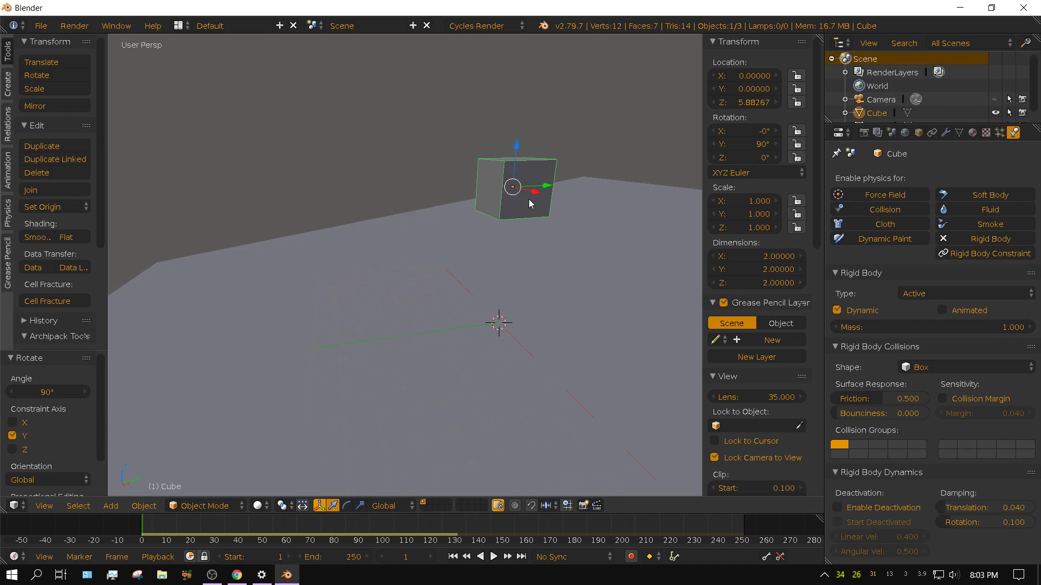
{"action": "left_click", "coordinate": [490, 556]}
{"action": "left_click", "coordinate": [453, 557]}
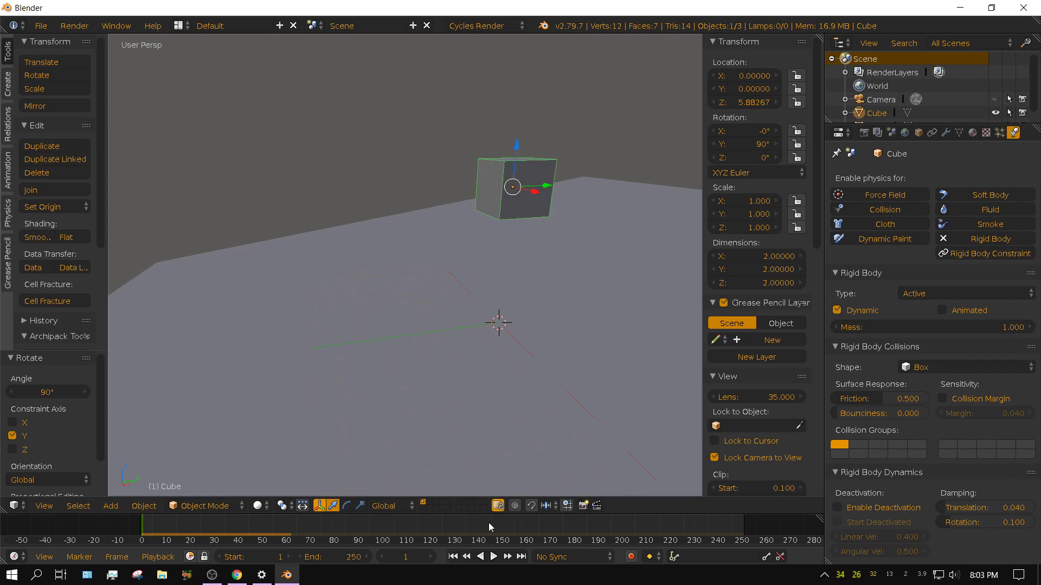
{"action": "middle_click_drag", "start_coordinate": [523, 311], "coordinate": [499, 327]}
In Edit Mode with face select, inset the cube's top face
{"action": "key", "text": "Tab"}
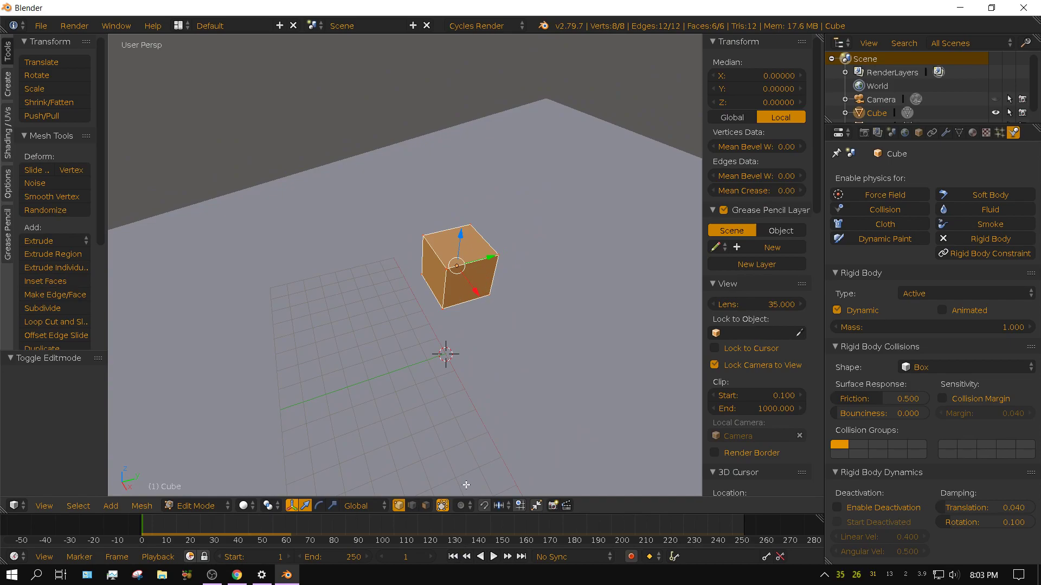
{"action": "left_click", "coordinate": [426, 505]}
{"action": "right_click", "coordinate": [462, 242]}
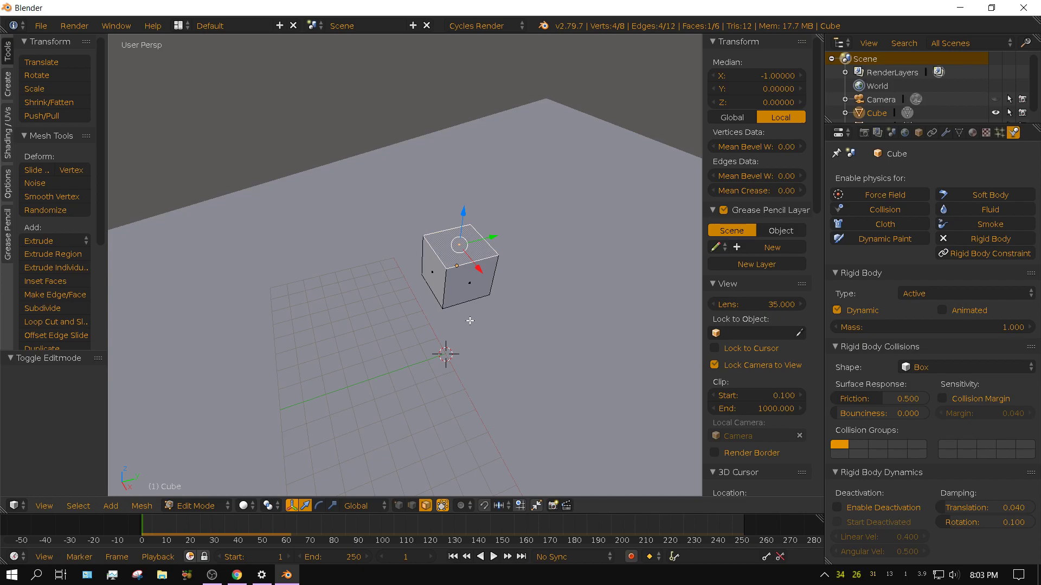
{"action": "key", "text": "i"}
{"action": "left_click", "coordinate": [462, 271]}
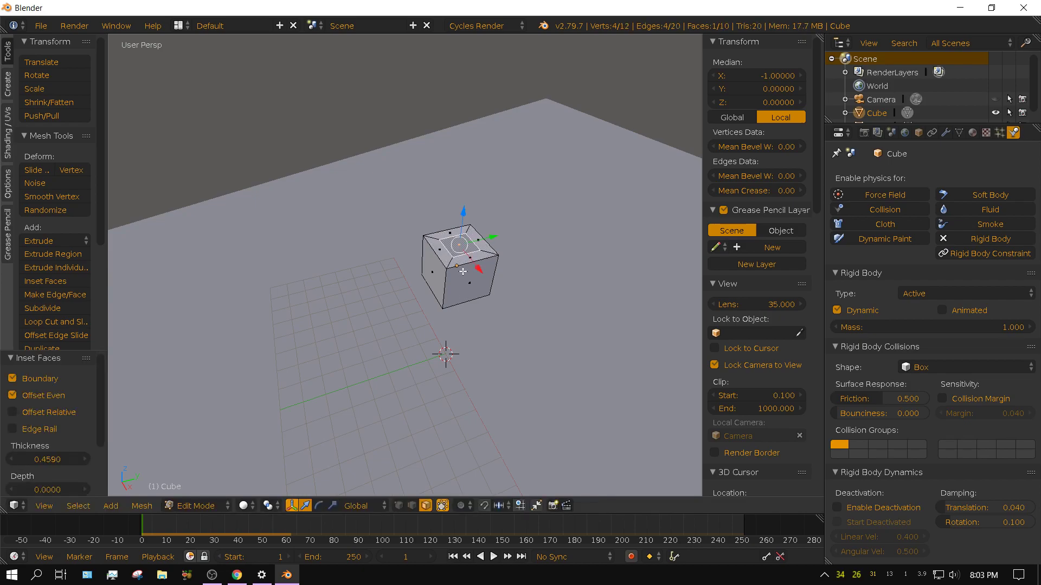
Raise the inset face along Z into a tapered cap, then return to Object Mode
{"action": "left_click_drag", "start_coordinate": [461, 215], "coordinate": [467, 194]}
{"action": "middle_click_drag", "start_coordinate": [504, 339], "coordinate": [466, 277]}
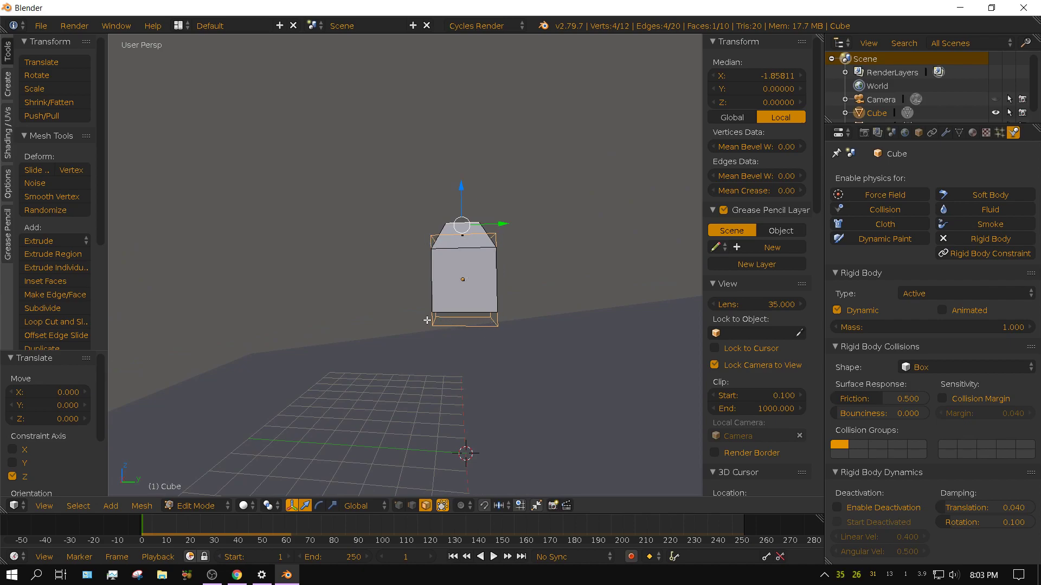
{"action": "middle_click_drag", "start_coordinate": [428, 320], "coordinate": [484, 330]}
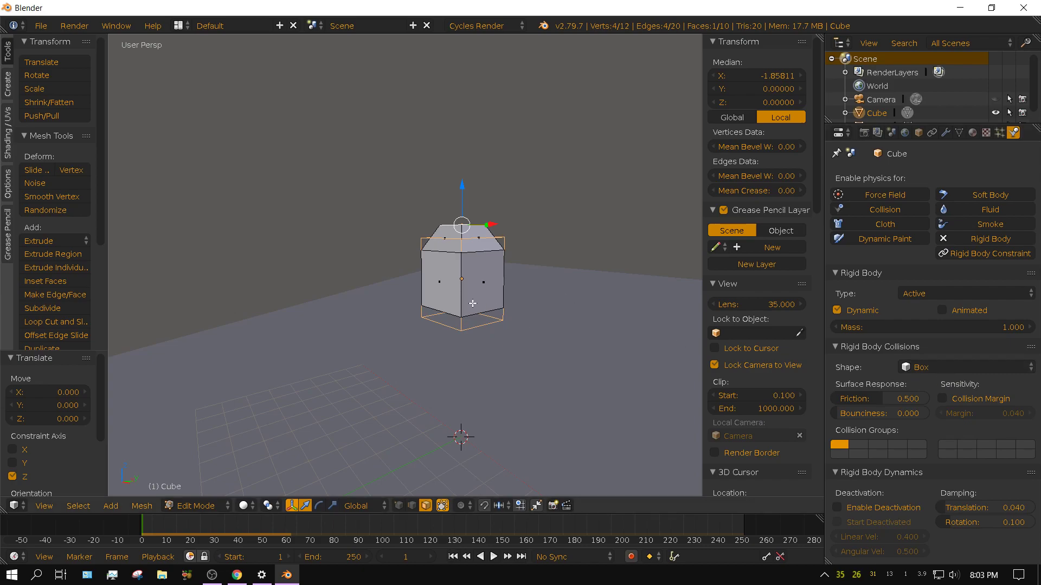
{"action": "key", "text": "Tab"}
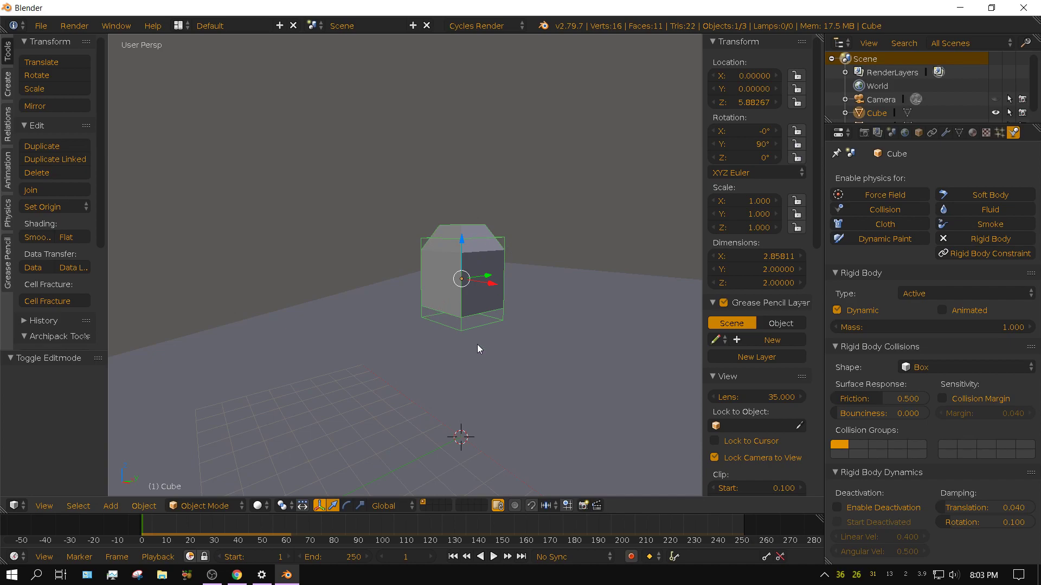
Replay the tapered cube's drop to frame 84, inspect it, and rewind to frame 1
{"action": "left_click", "coordinate": [492, 558]}
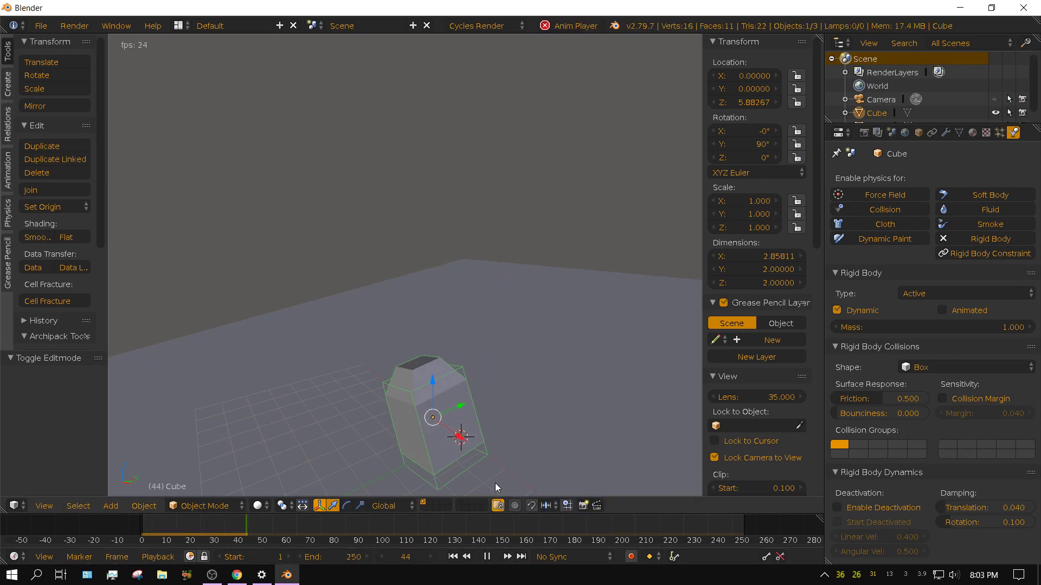
{"action": "left_click", "coordinate": [487, 557]}
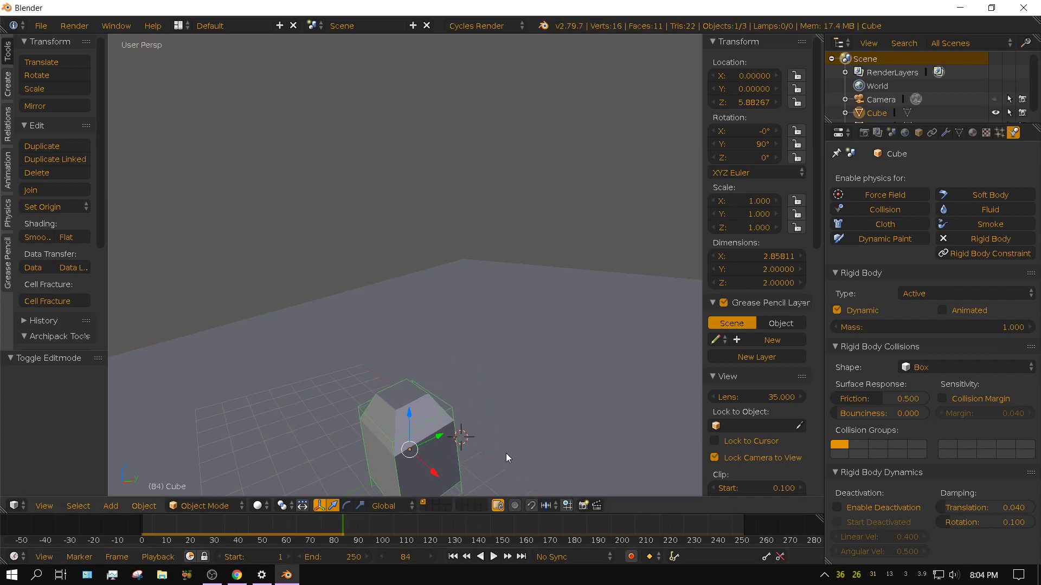
{"action": "middle_click_drag", "start_coordinate": [505, 453], "coordinate": [422, 259]}
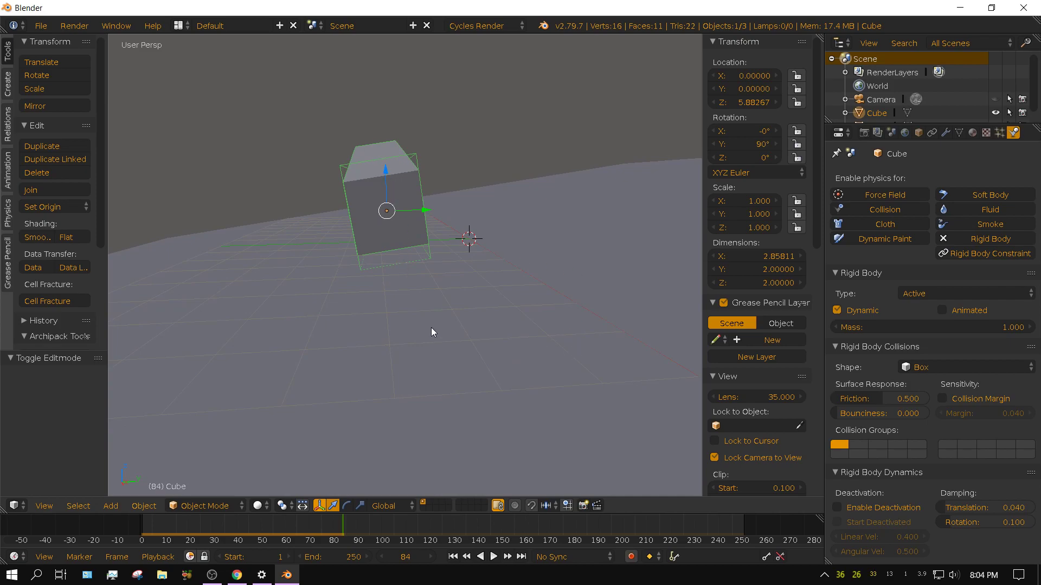
{"action": "middle_click_drag", "start_coordinate": [389, 245], "coordinate": [423, 261]}
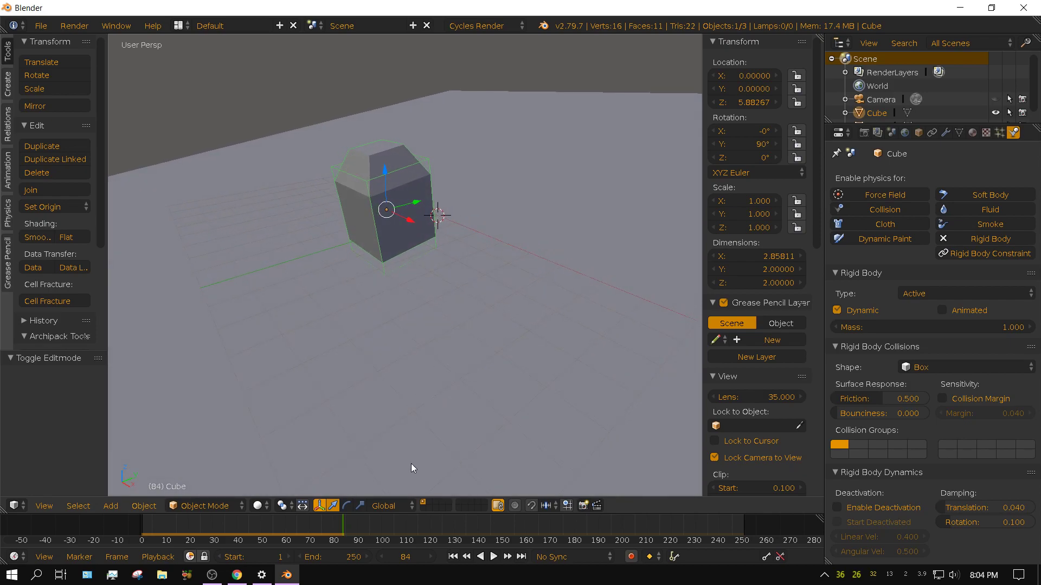
{"action": "left_click", "coordinate": [452, 557]}
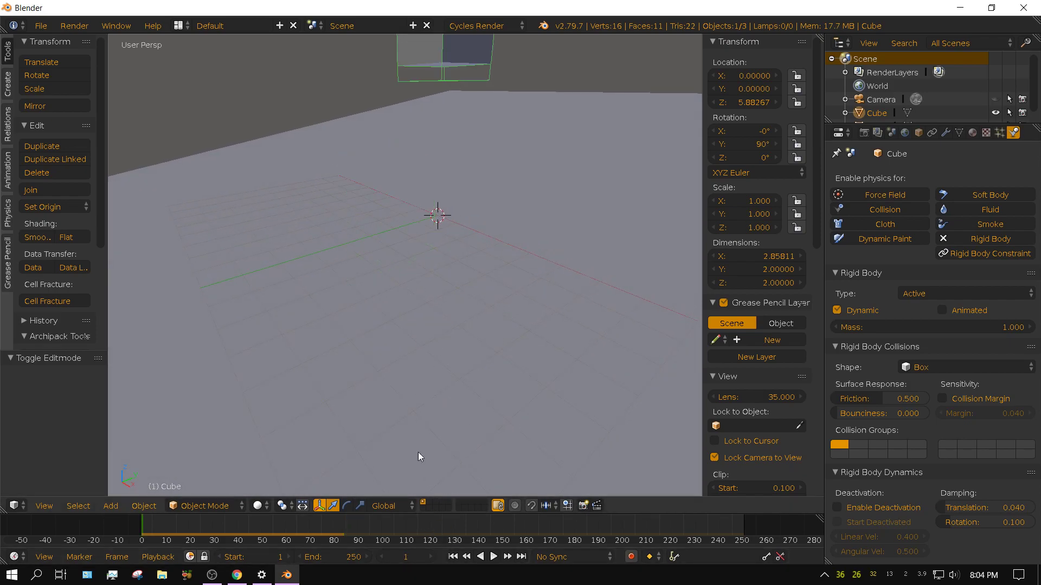
{"action": "middle_click_drag", "start_coordinate": [488, 174], "coordinate": [449, 194]}
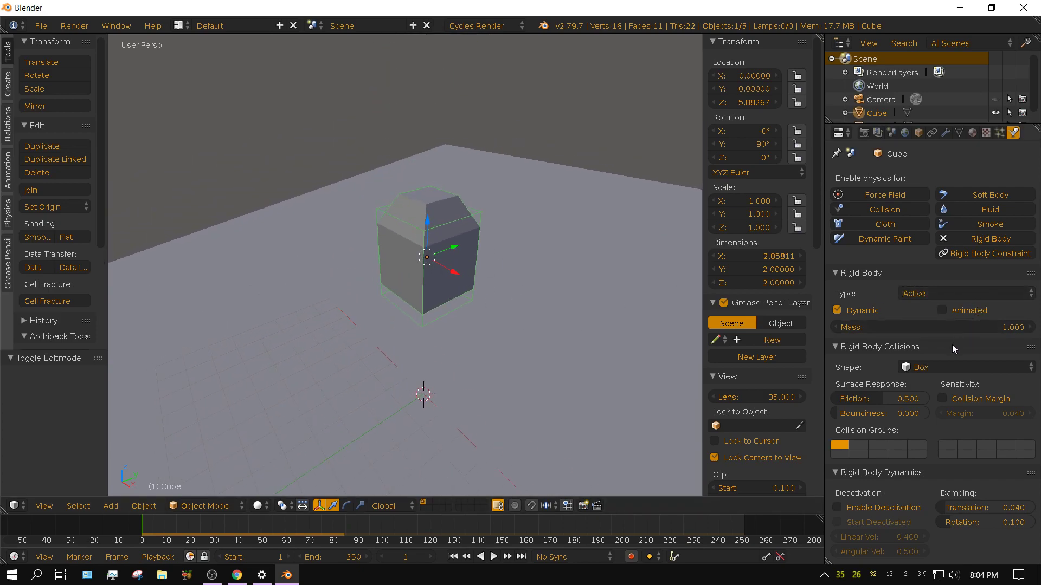
Set the tapered cube's collision shape to Convex Hull and orbit around it
{"action": "left_click", "coordinate": [947, 368]}
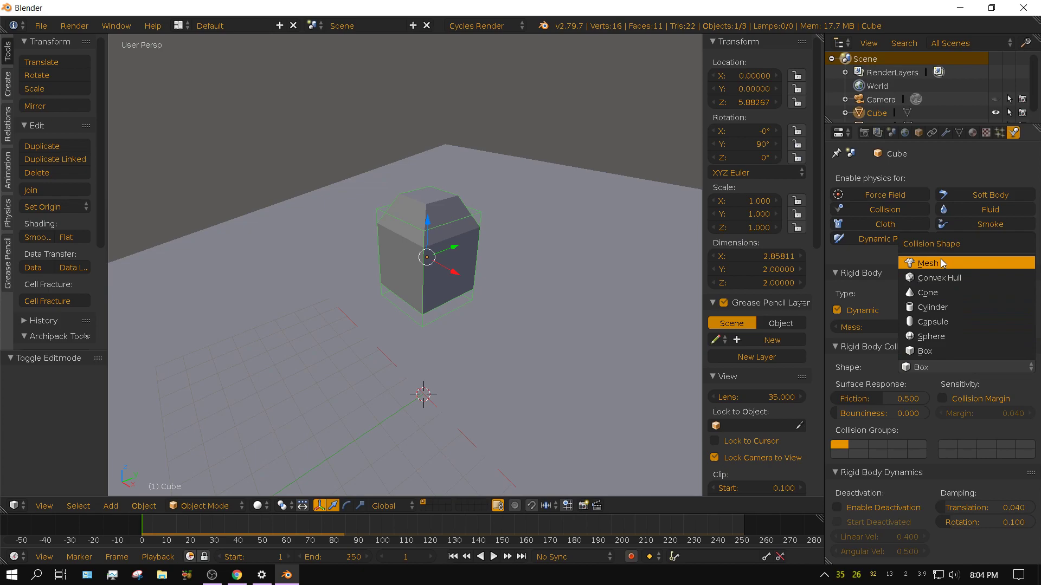
{"action": "left_click", "coordinate": [943, 280]}
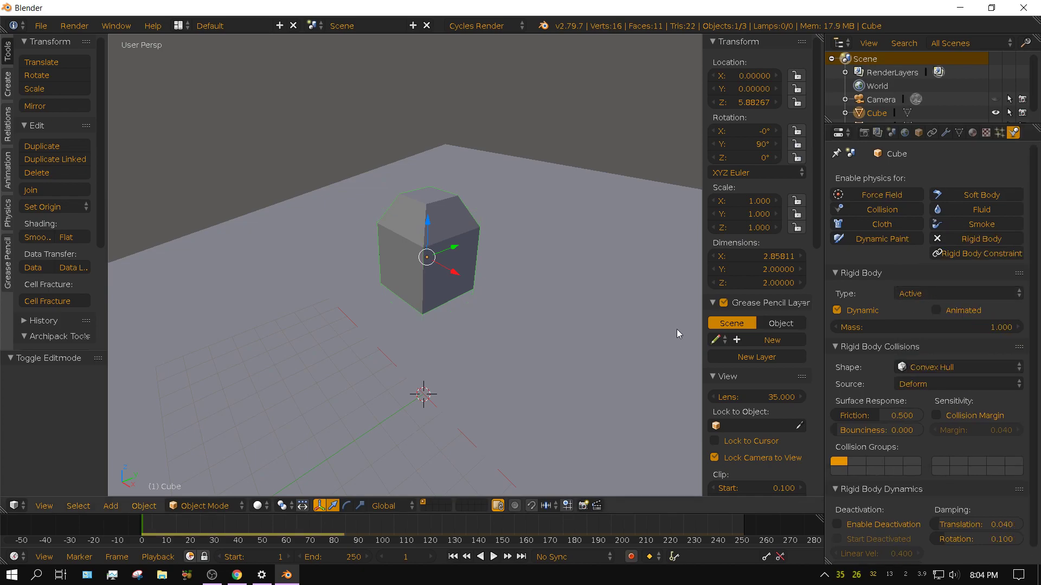
{"action": "middle_click_drag", "start_coordinate": [676, 330], "coordinate": [608, 345]}
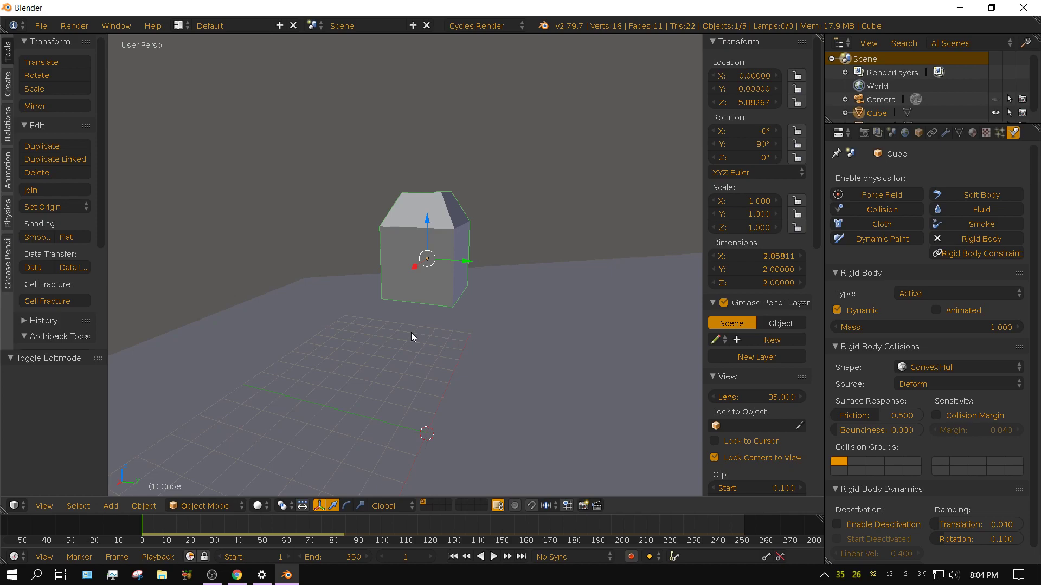
{"action": "mouse_move", "coordinate": [394, 288]}
{"action": "middle_mouse_down"}
{"action": "mouse_move", "coordinate": [391, 274]}
{"action": "mouse_move", "coordinate": [409, 302]}
{"action": "middle_mouse_up"}
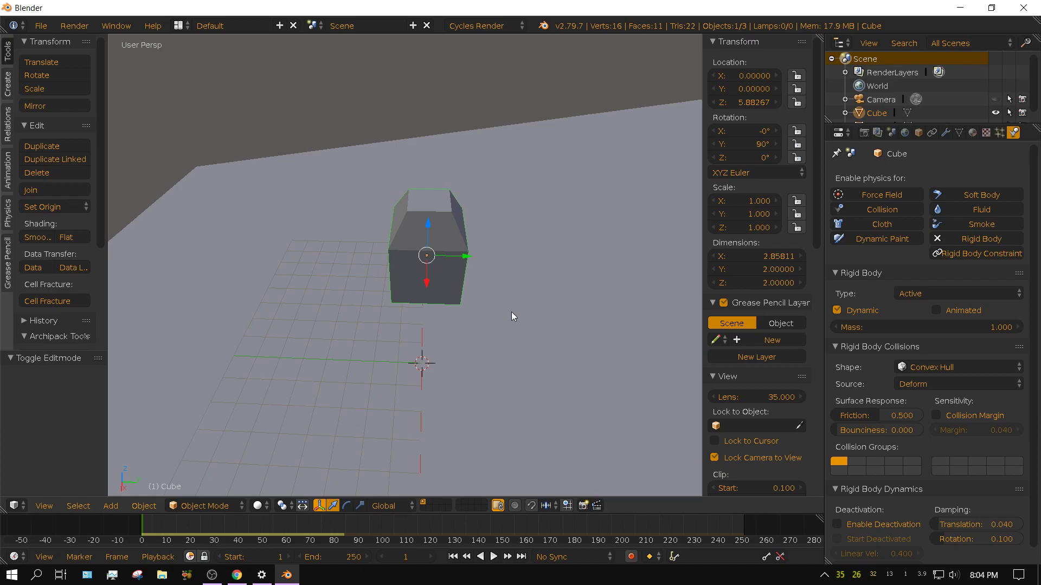
{"action": "middle_click_drag", "start_coordinate": [511, 311], "coordinate": [501, 271]}
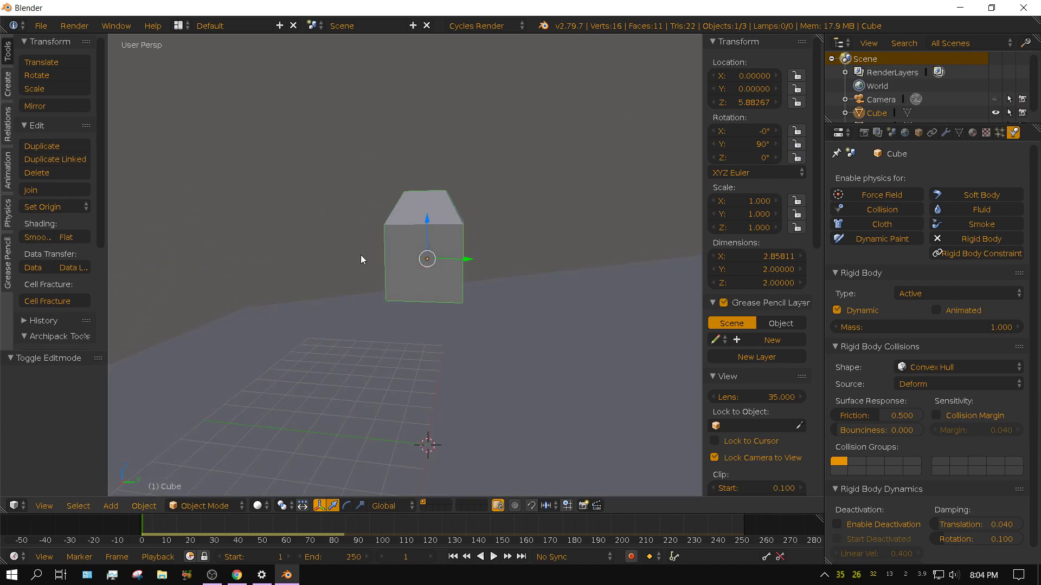
{"action": "middle_click_drag", "start_coordinate": [434, 301], "coordinate": [412, 305]}
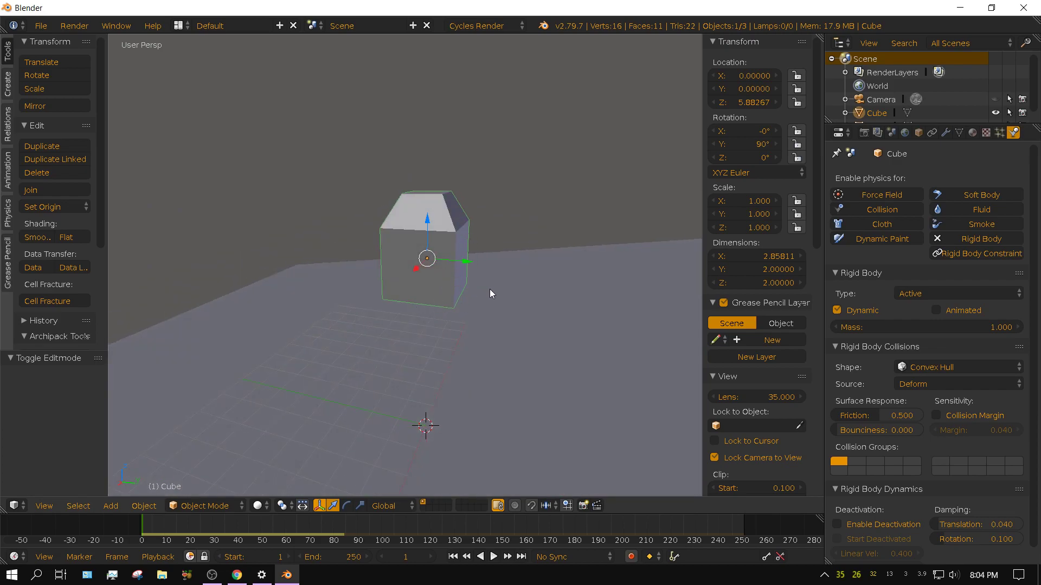
{"action": "middle_click_drag", "start_coordinate": [490, 289], "coordinate": [377, 246]}
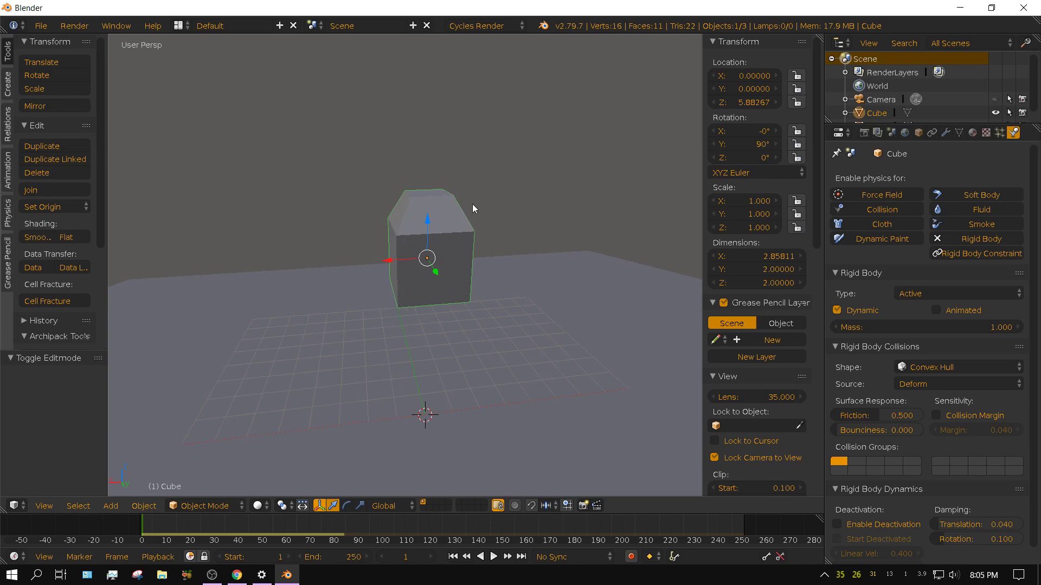
Watch the cube fall onto the floor, then stop and rewind to frame 1
{"action": "middle_click_drag", "start_coordinate": [434, 385], "coordinate": [515, 375]}
{"action": "scroll", "coordinate": [514, 378], "scroll_direction": "down", "scroll_amount": 4}
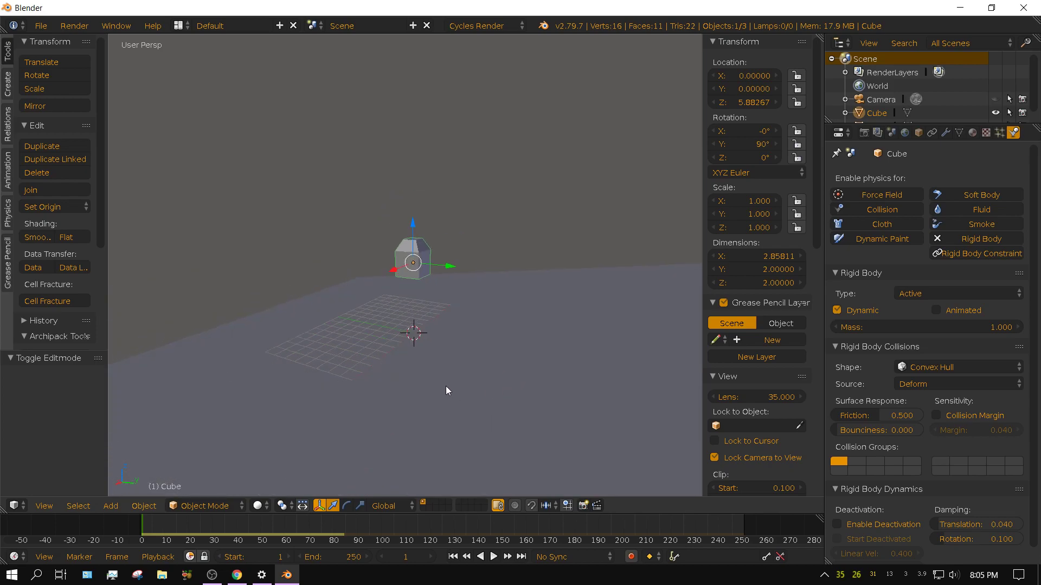
{"action": "middle_click_drag", "start_coordinate": [445, 386], "coordinate": [509, 381]}
{"action": "left_click", "coordinate": [493, 557]}
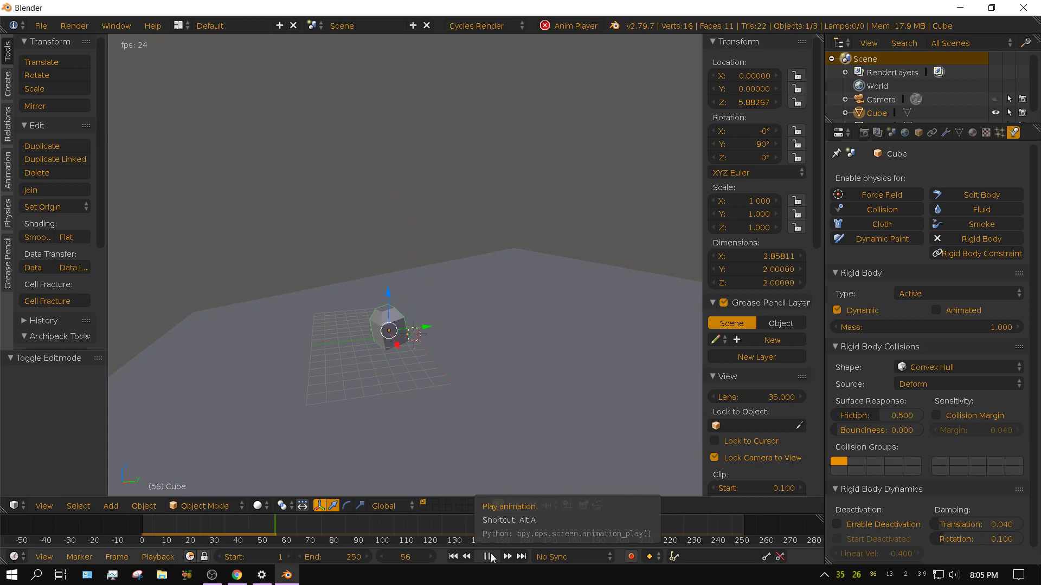
{"action": "left_click", "coordinate": [486, 557]}
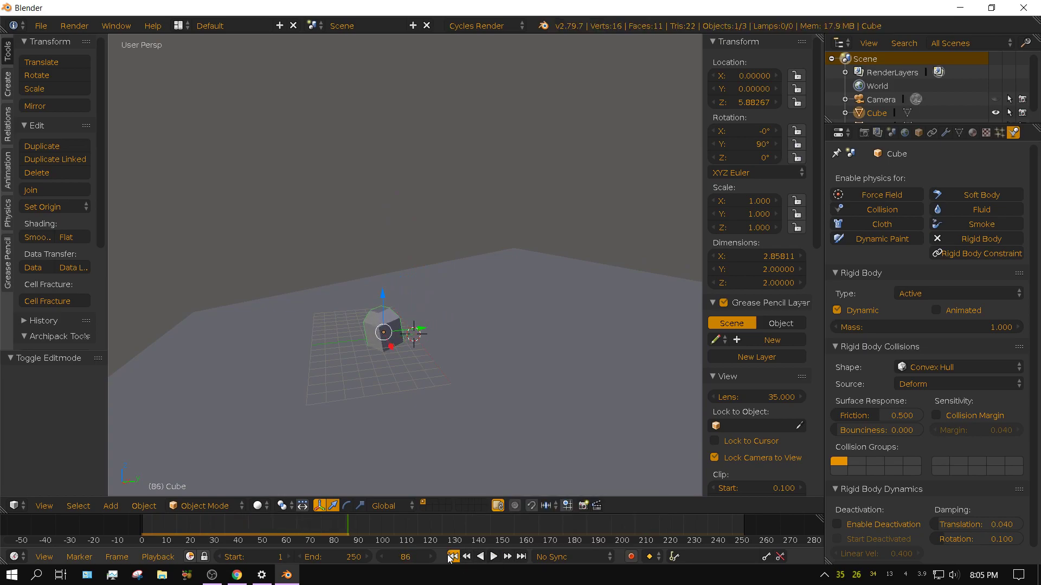
{"action": "left_click", "coordinate": [452, 556]}
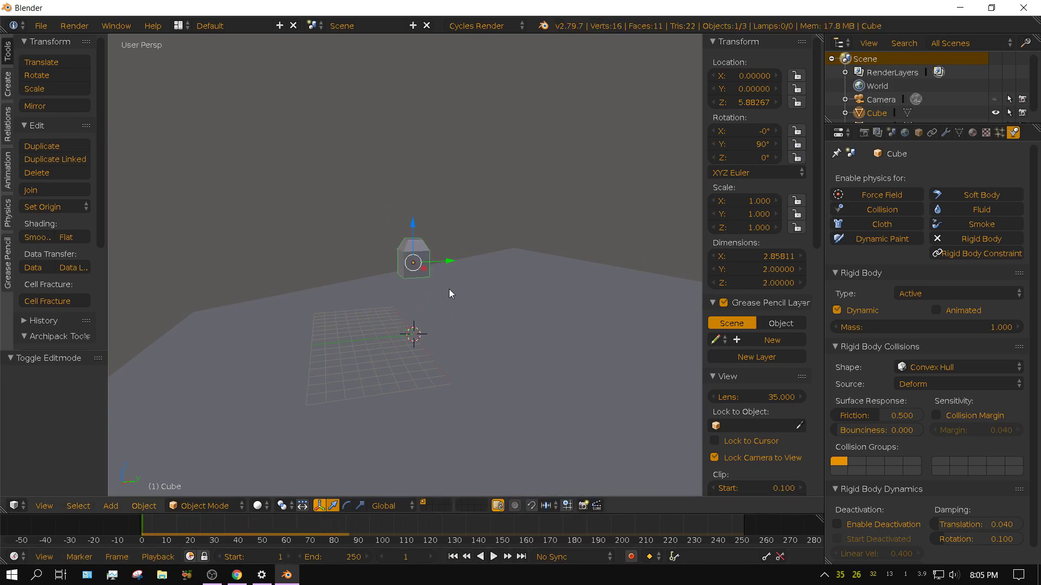
Tilt the cube 58.6° about global X, replay its fall, and rewind to frame 1
{"action": "key", "text": "r"}
{"action": "key", "text": "x"}
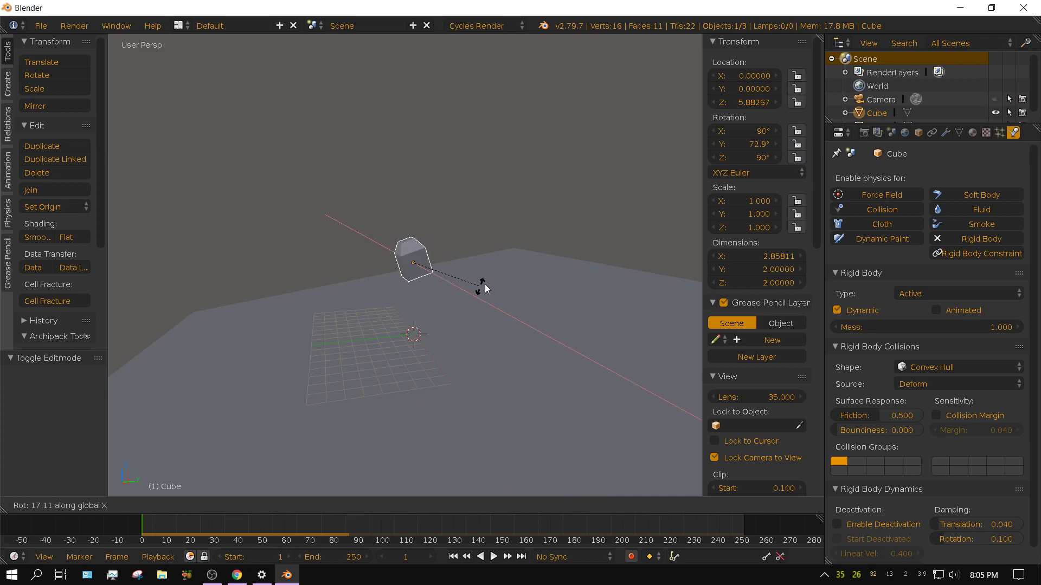
{"action": "left_click", "coordinate": [500, 228]}
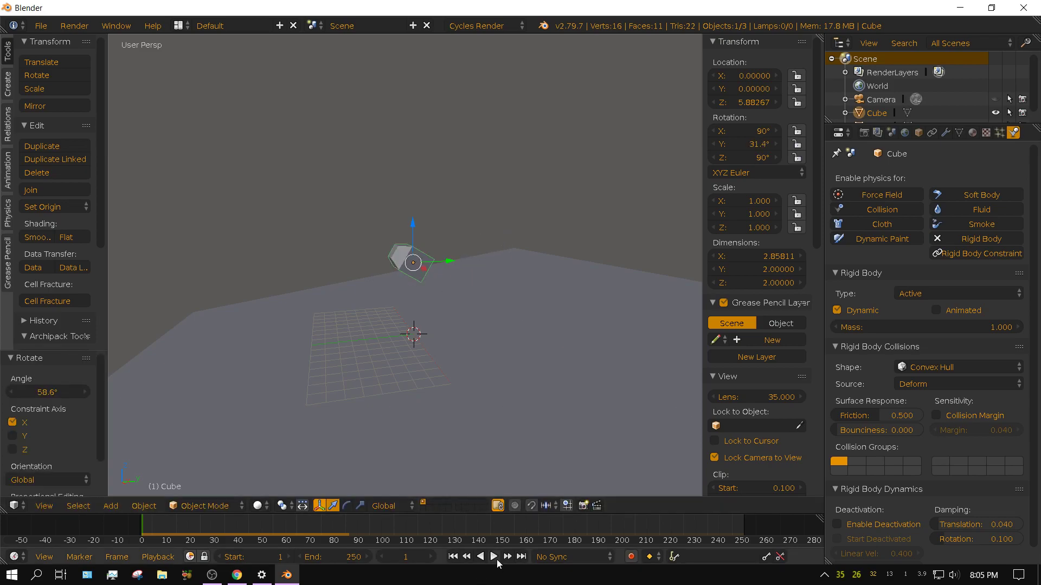
{"action": "left_click", "coordinate": [494, 557]}
{"action": "scroll", "coordinate": [434, 467], "scroll_direction": "up", "scroll_amount": 5}
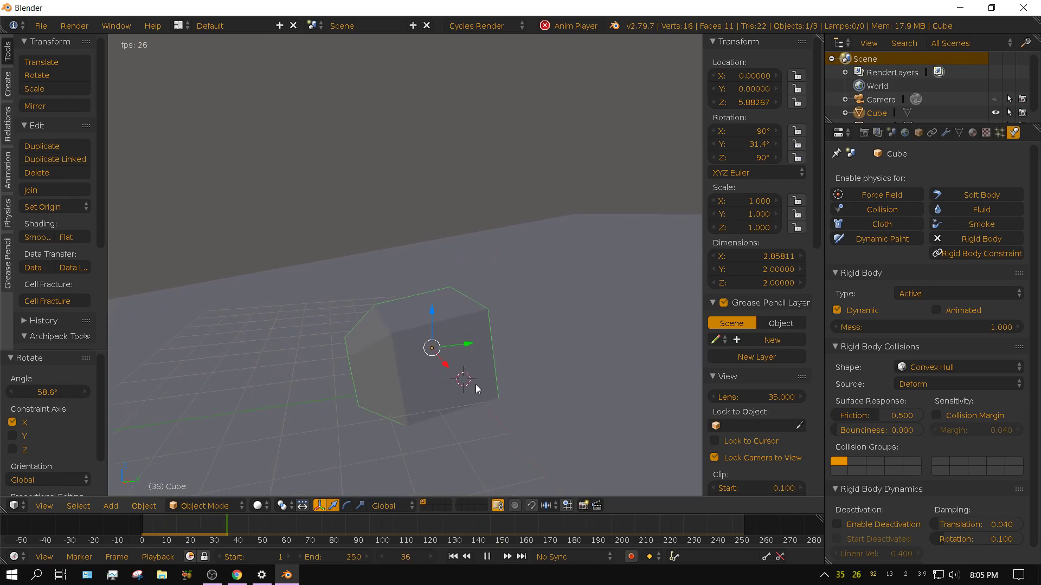
{"action": "middle_click_drag", "start_coordinate": [393, 393], "coordinate": [399, 368]}
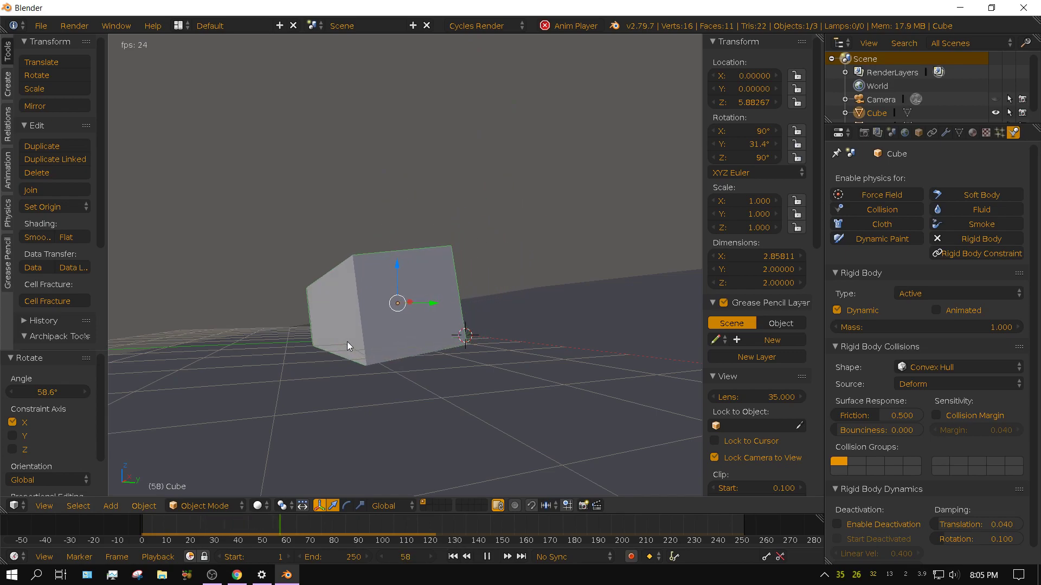
{"action": "left_click", "coordinate": [487, 557]}
{"action": "left_click", "coordinate": [453, 557]}
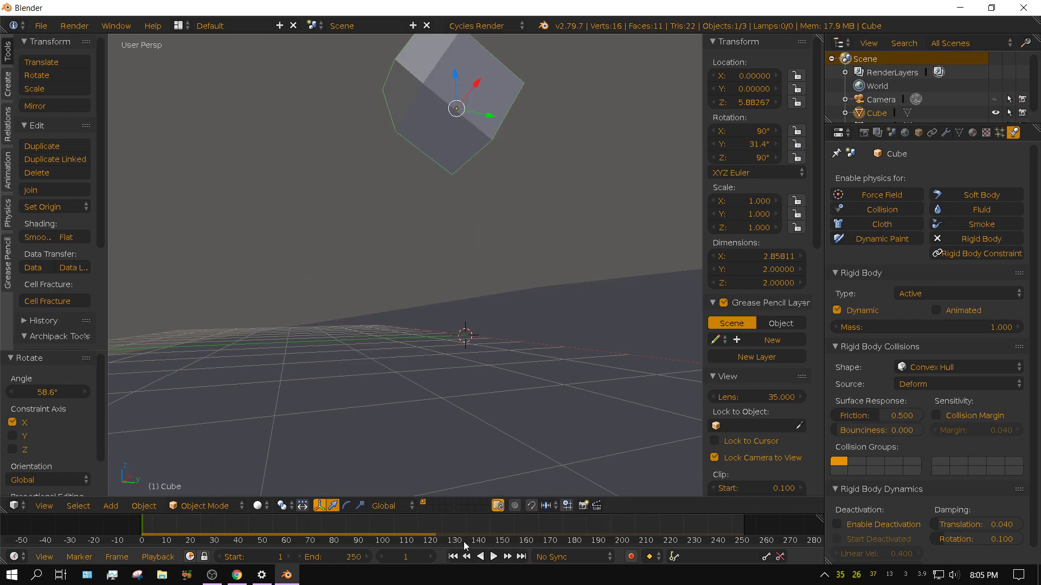
{"action": "scroll", "coordinate": [476, 313], "scroll_direction": "down", "scroll_amount": 6}
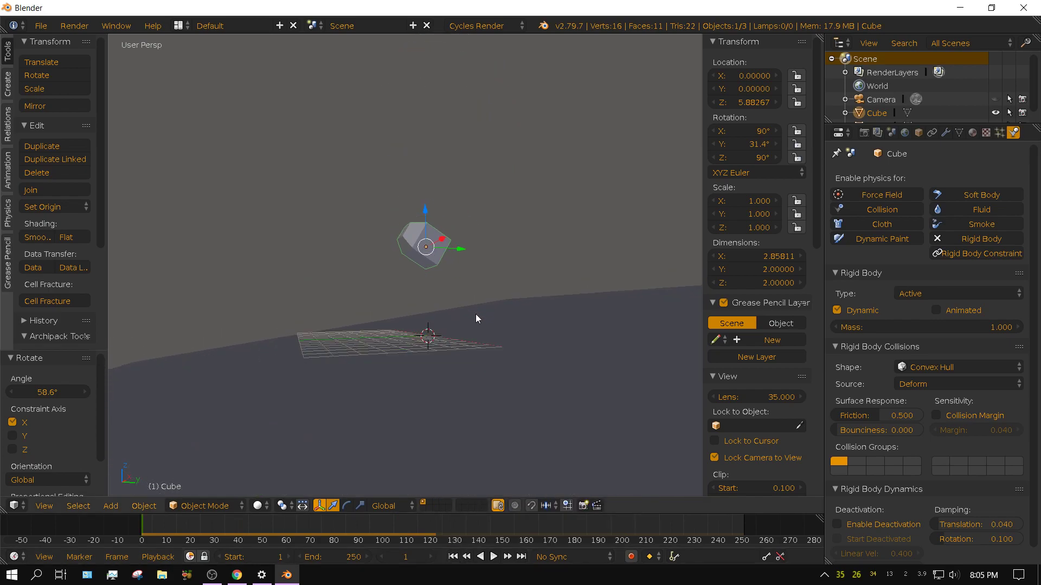
{"action": "middle_click_drag", "start_coordinate": [464, 307], "coordinate": [443, 328]}
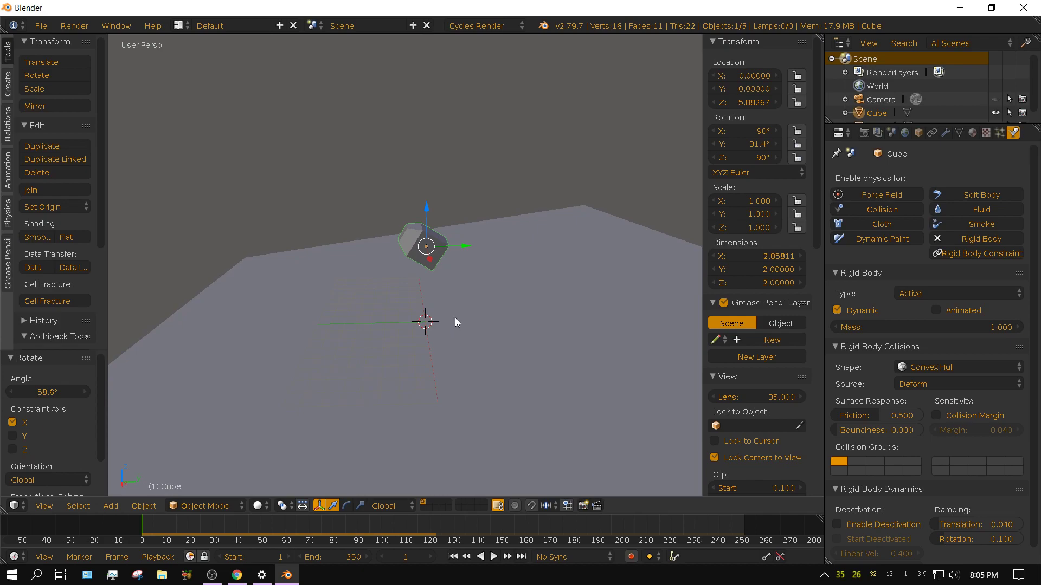
Delete the old cube and add a new cube raised to Z 4.857
{"action": "key", "text": "x"}
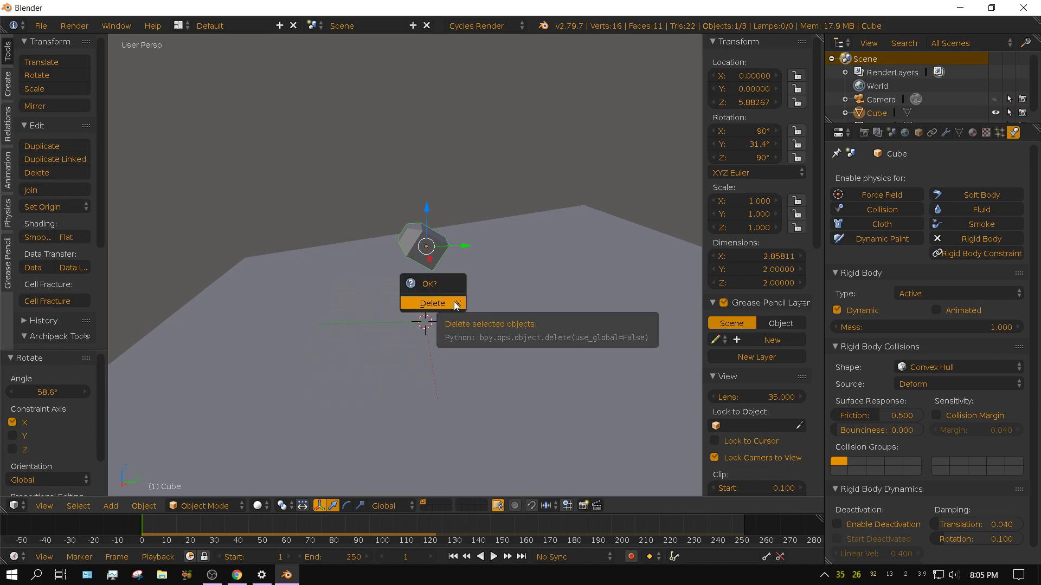
{"action": "left_click", "coordinate": [453, 303]}
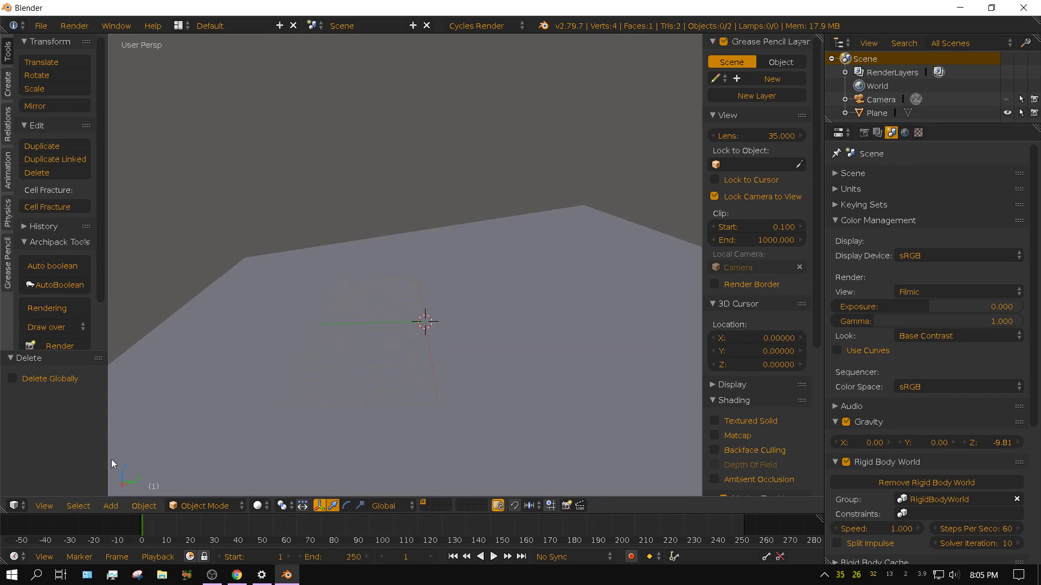
{"action": "left_click", "coordinate": [109, 507]}
{"action": "mouse_move", "coordinate": [138, 488]}
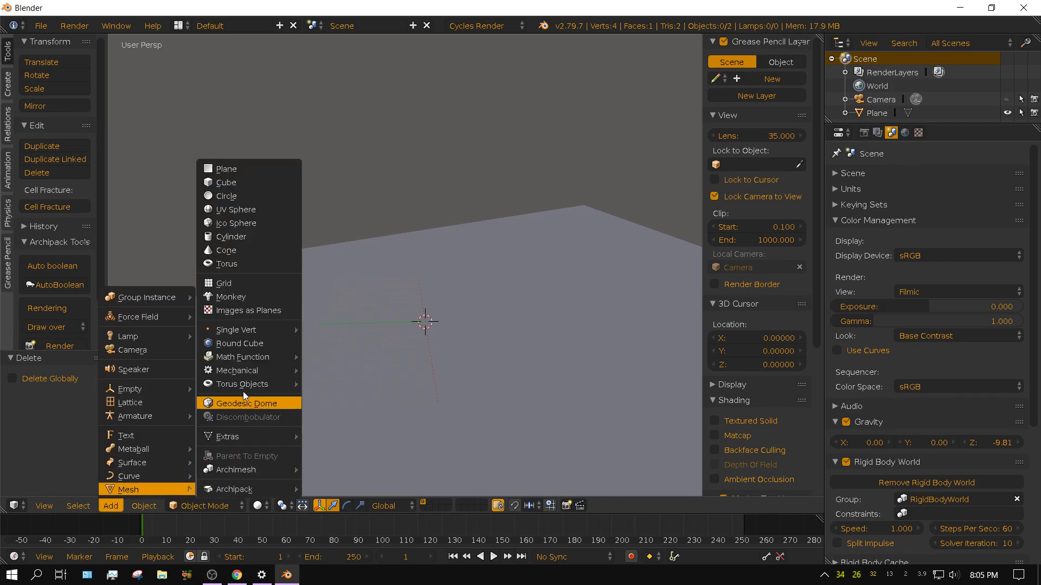
{"action": "left_click", "coordinate": [230, 181]}
{"action": "left_click_drag", "start_coordinate": [427, 289], "coordinate": [426, 223]}
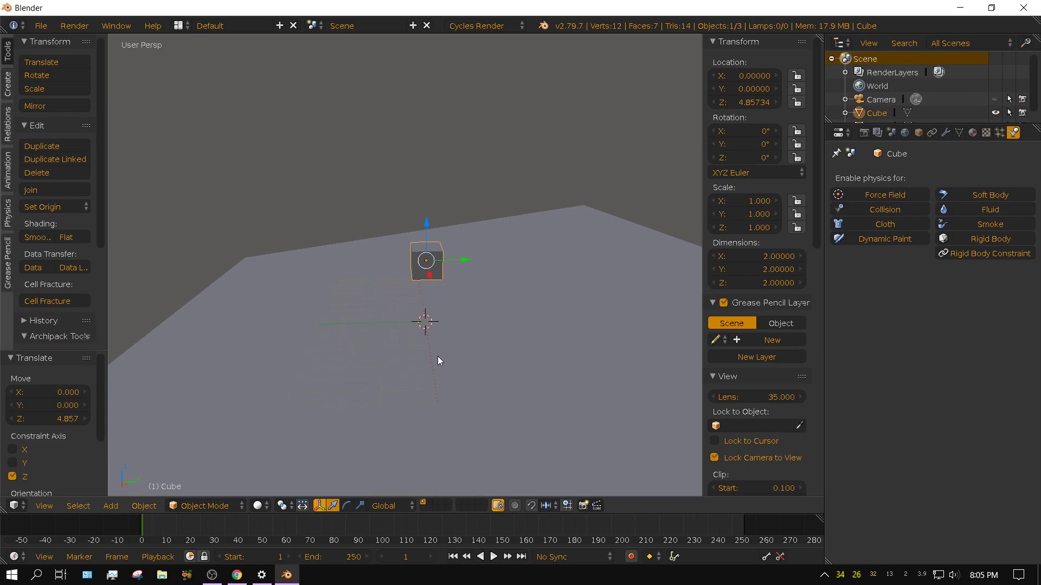
Scale the cube to 4.725 in X and Y, apply scale, and select its top face in Edit Mode
{"action": "key", "text": "s"}
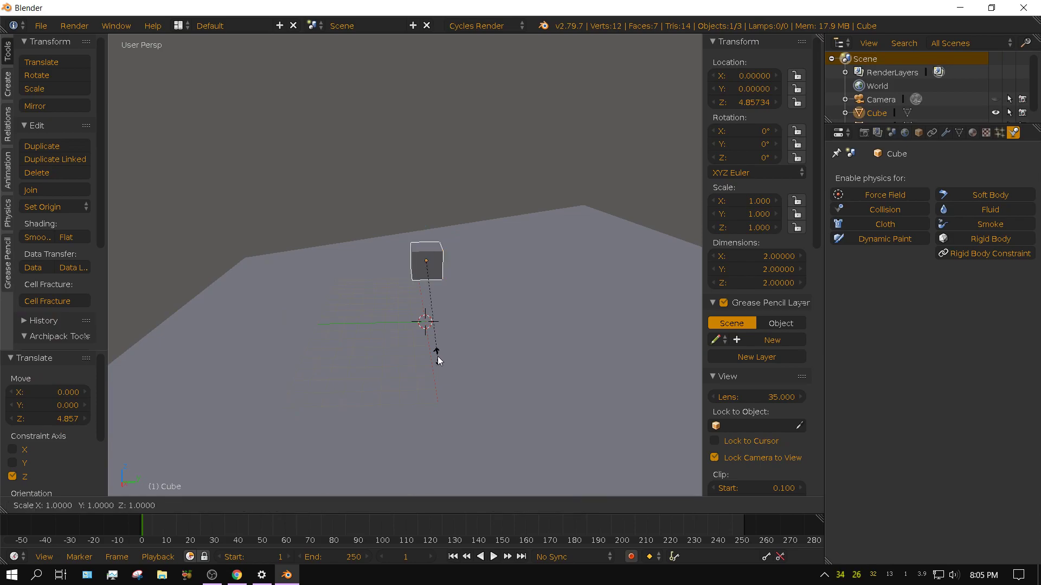
{"action": "key", "text": "shift+z"}
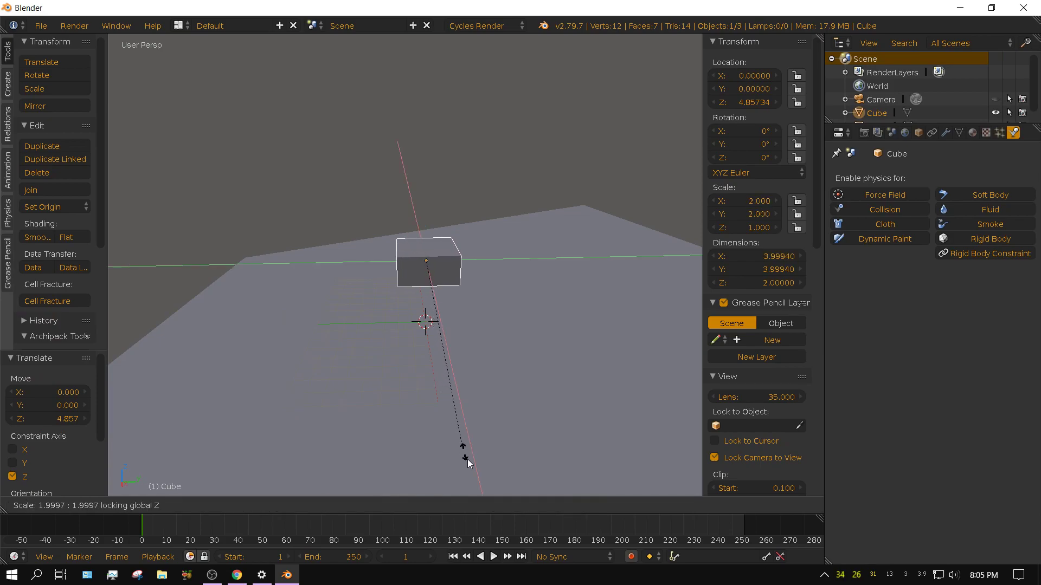
{"action": "left_click", "coordinate": [552, 240]}
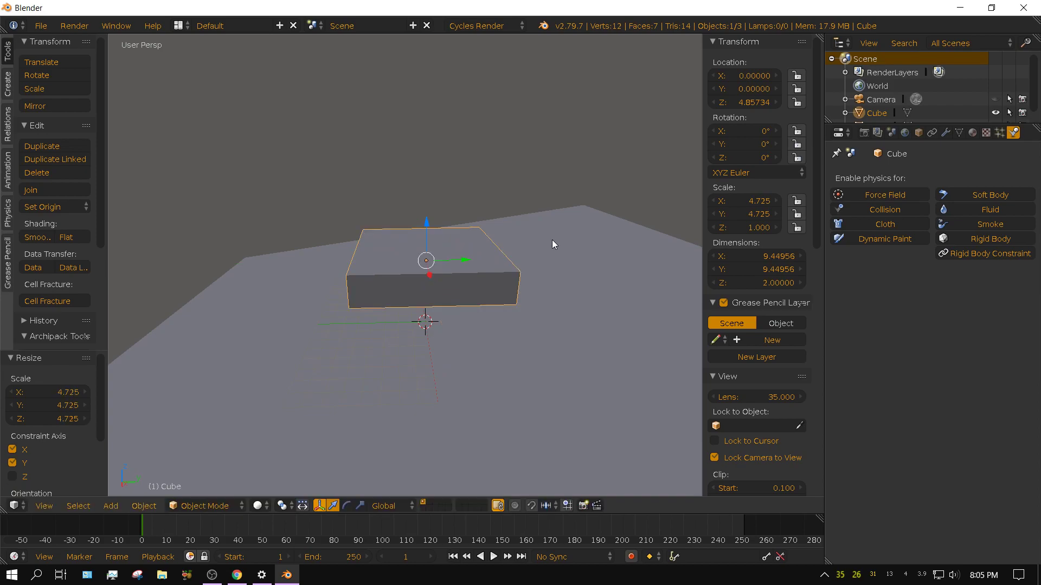
{"action": "key", "text": "ctrl+a"}
{"action": "left_click", "coordinate": [468, 298]}
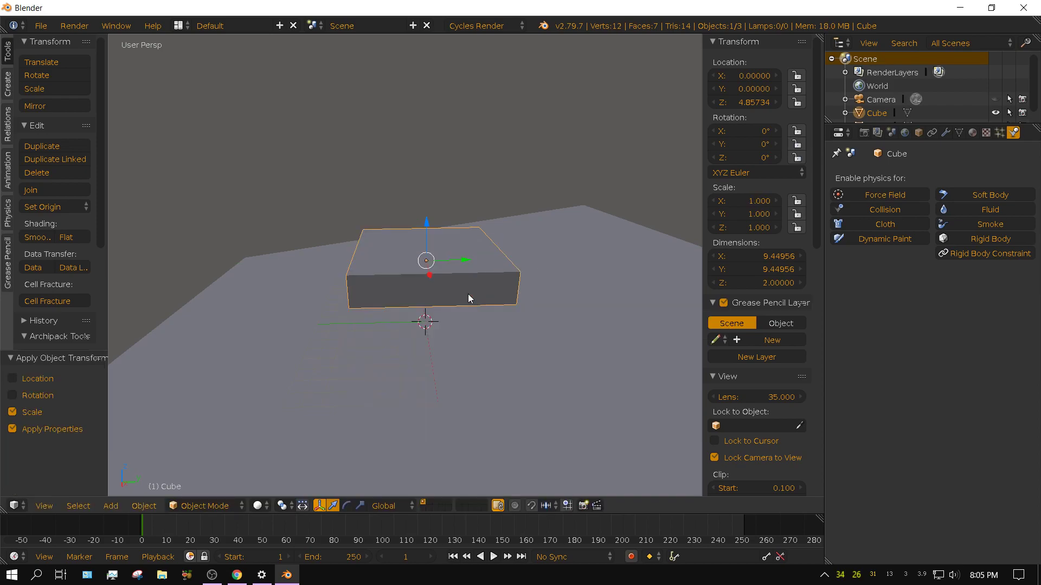
{"action": "key", "text": "Tab"}
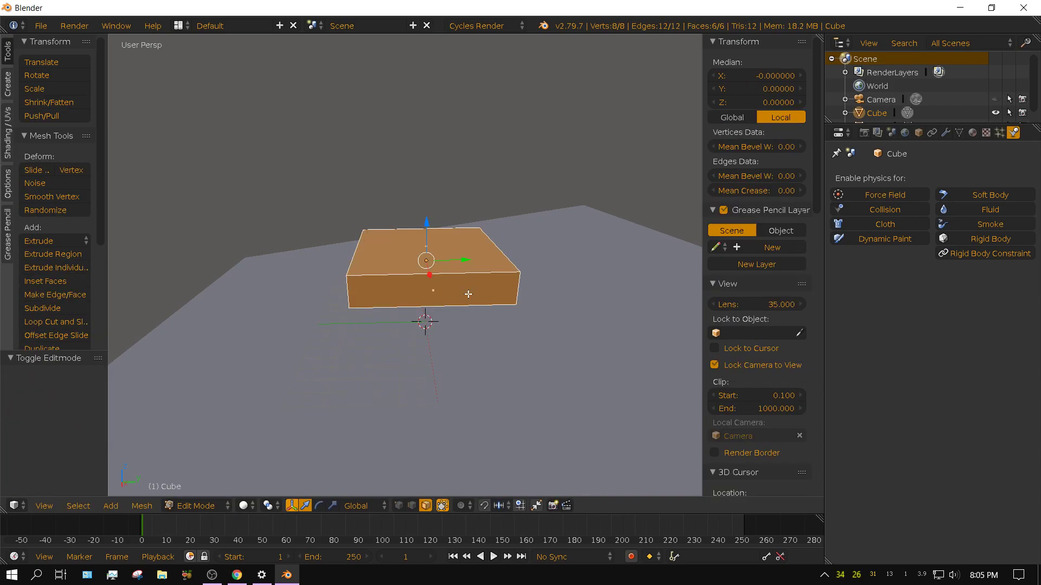
{"action": "right_click", "coordinate": [426, 248]}
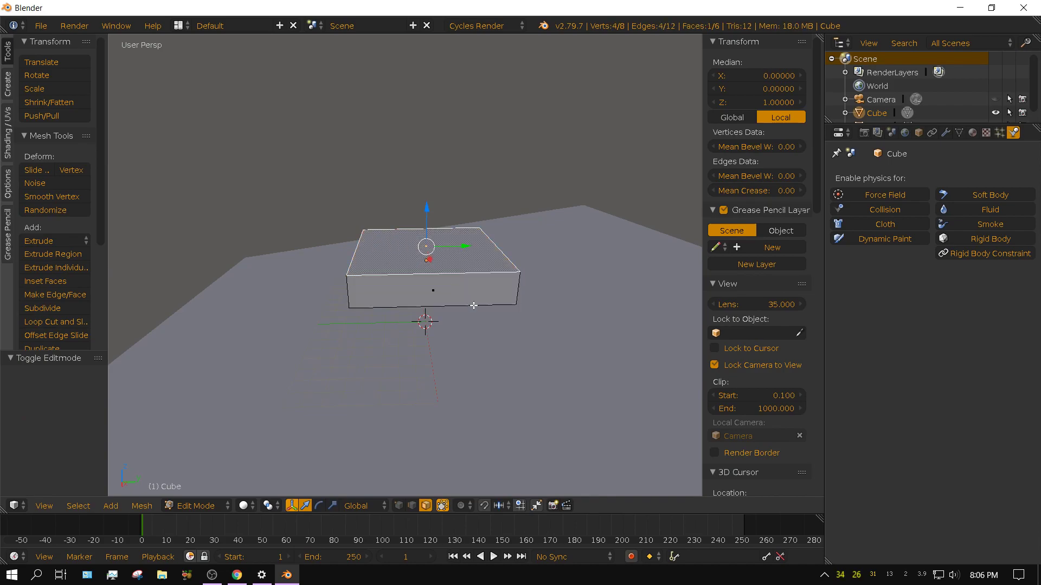
Delete the box's top face and return to Object Mode
{"action": "key", "text": "x"}
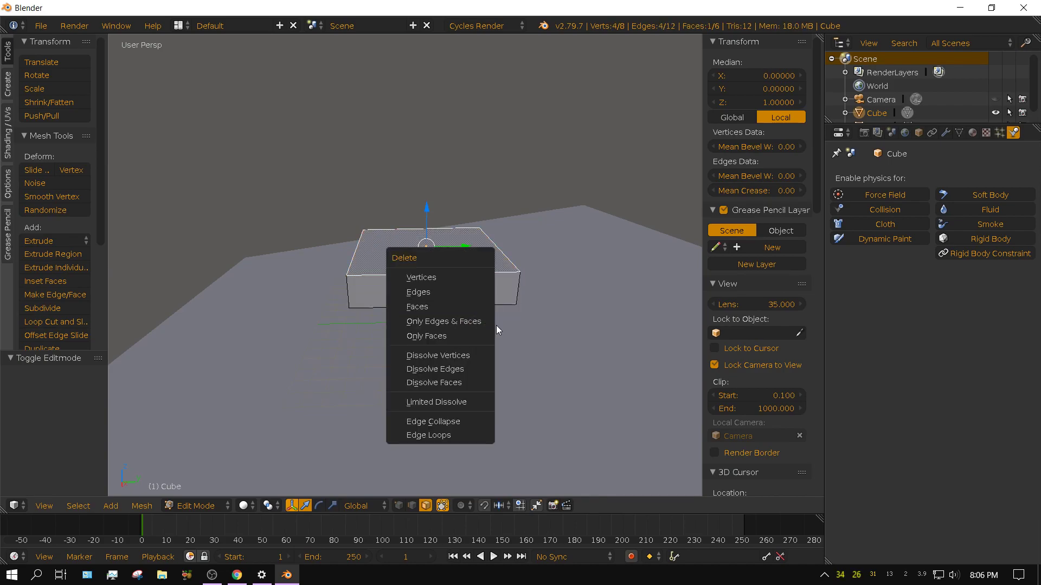
{"action": "left_click", "coordinate": [453, 306]}
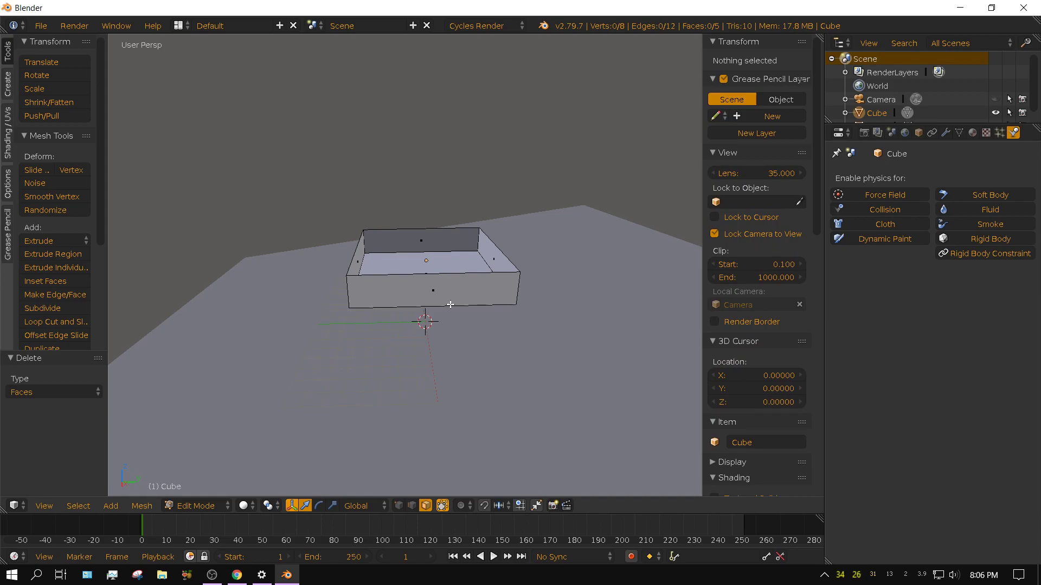
{"action": "key", "text": "Tab"}
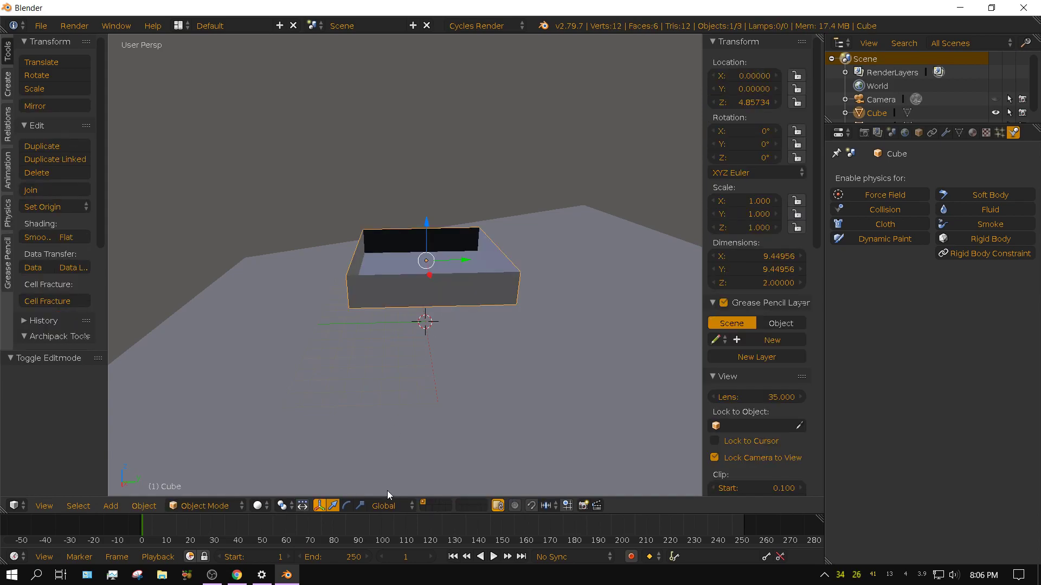
Add a UV sphere raised high above the box, then reselect the box
{"action": "left_click", "coordinate": [108, 506]}
{"action": "mouse_move", "coordinate": [144, 490]}
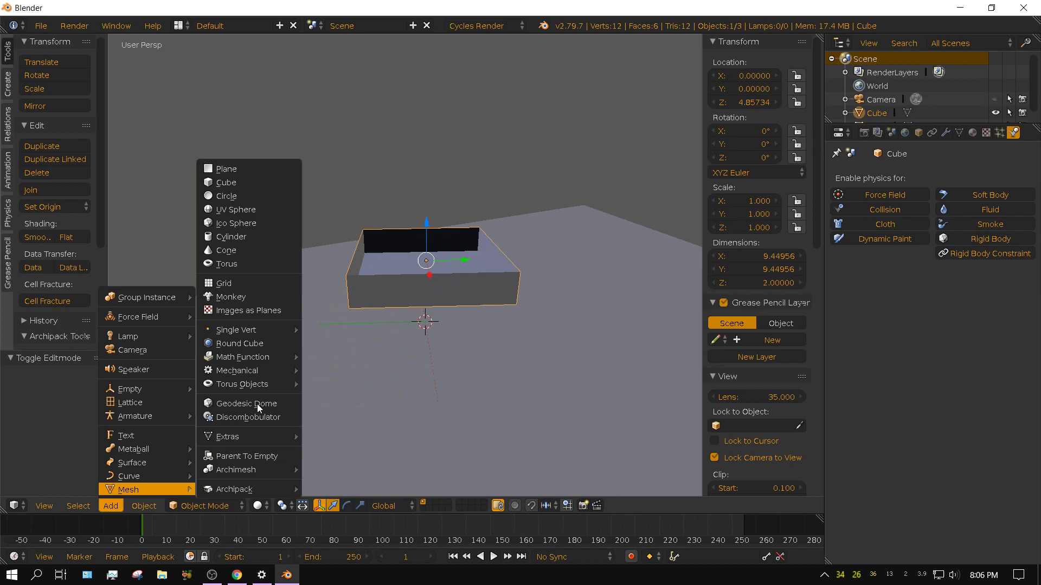
{"action": "left_click", "coordinate": [230, 210]}
{"action": "left_click_drag", "start_coordinate": [429, 291], "coordinate": [429, 77]}
{"action": "left_click", "coordinate": [399, 277]}
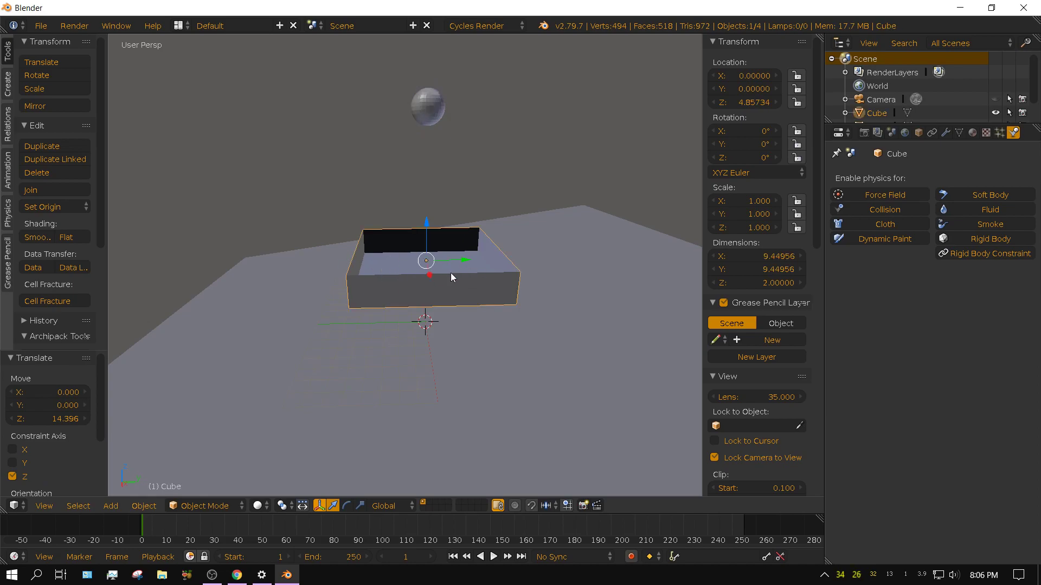
Add Rigid Body physics to the box and to the sphere
{"action": "left_click", "coordinate": [983, 239]}
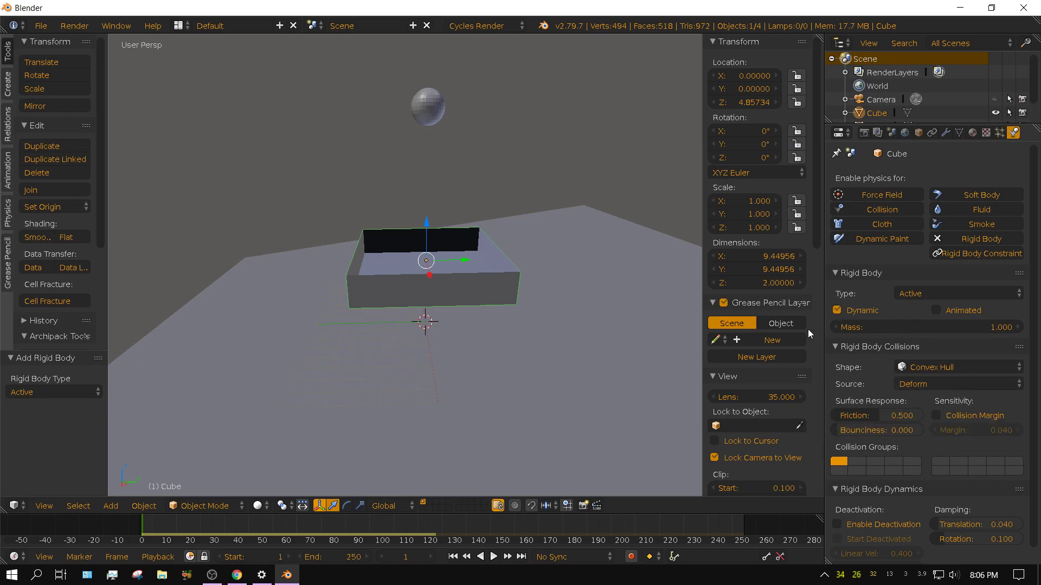
{"action": "right_click", "coordinate": [426, 106]}
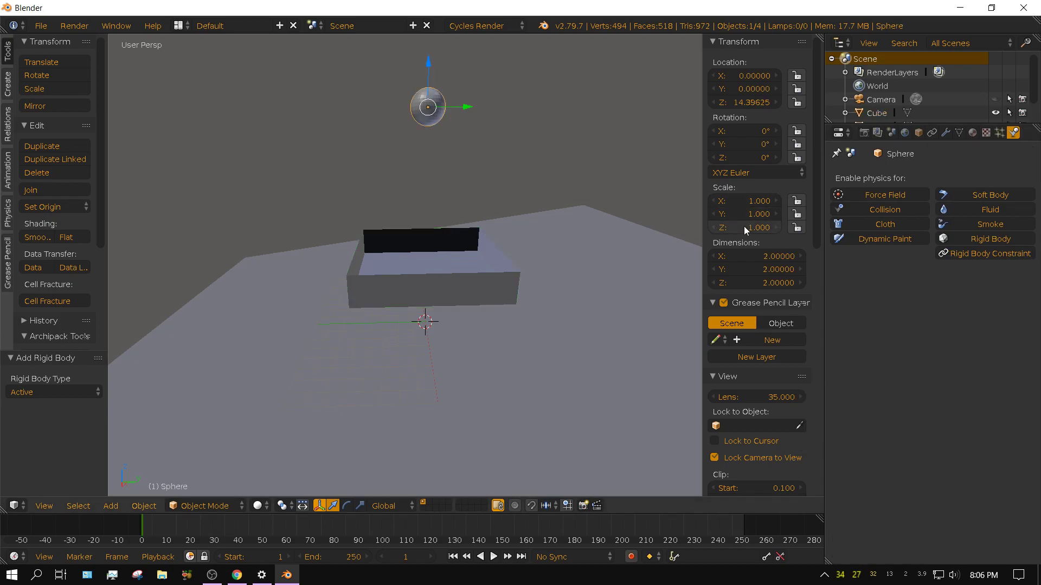
{"action": "left_click", "coordinate": [984, 243]}
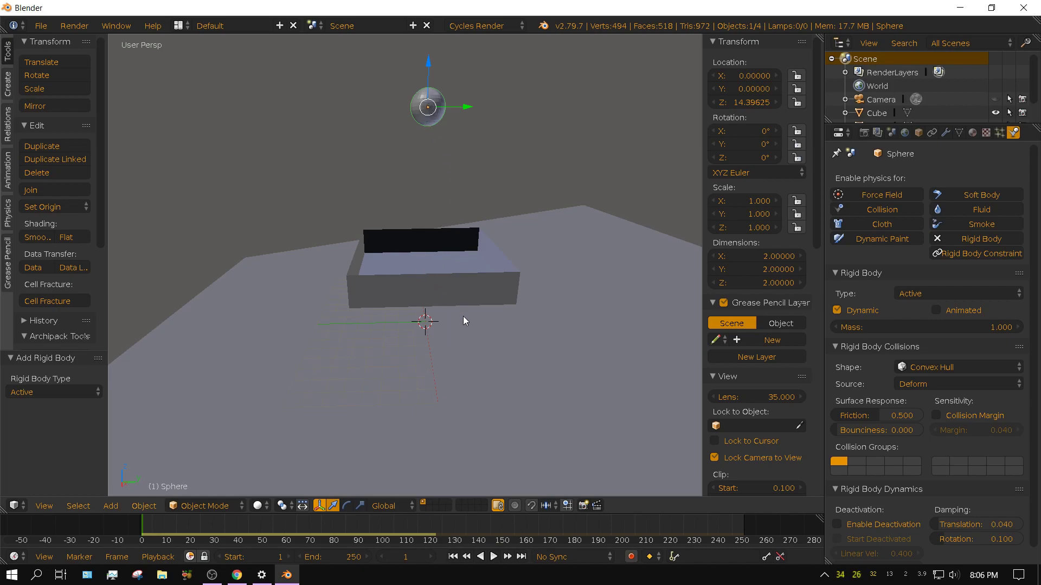
Play the drop simulation, viewing it from a low side angle and from above
{"action": "left_click", "coordinate": [493, 558]}
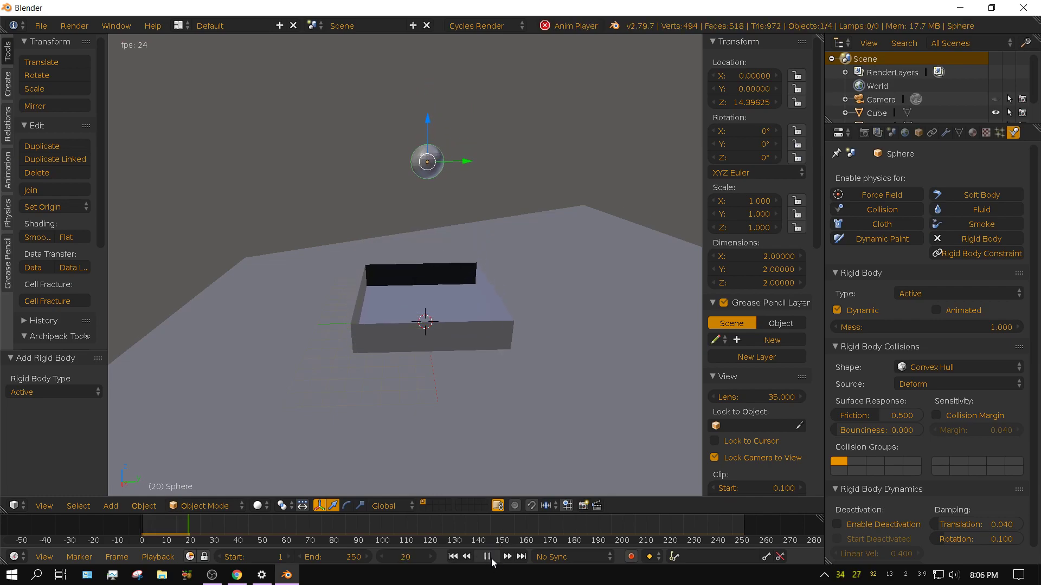
{"action": "left_click", "coordinate": [491, 558]}
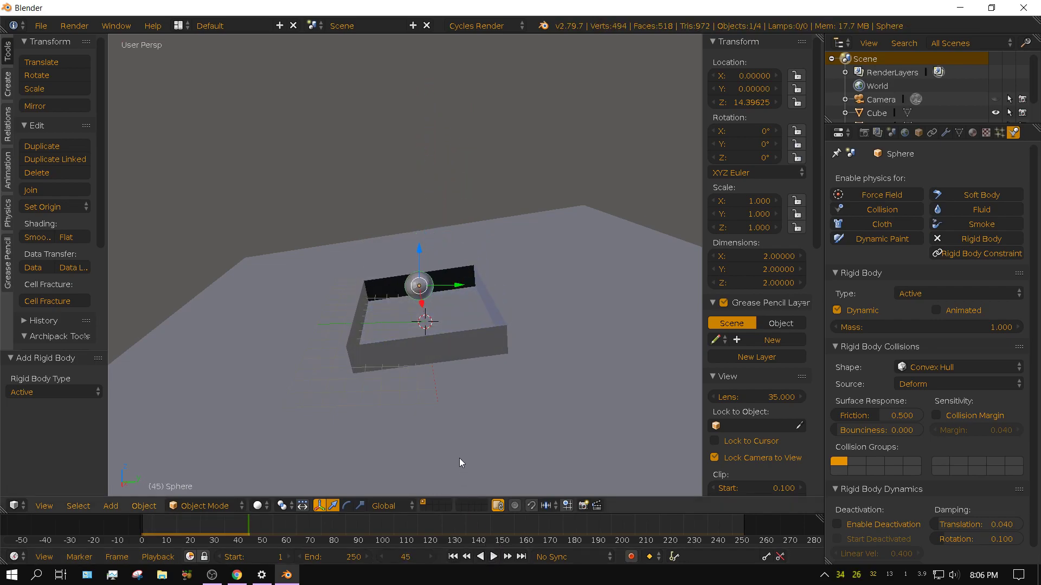
{"action": "middle_click_drag", "start_coordinate": [459, 457], "coordinate": [454, 423]}
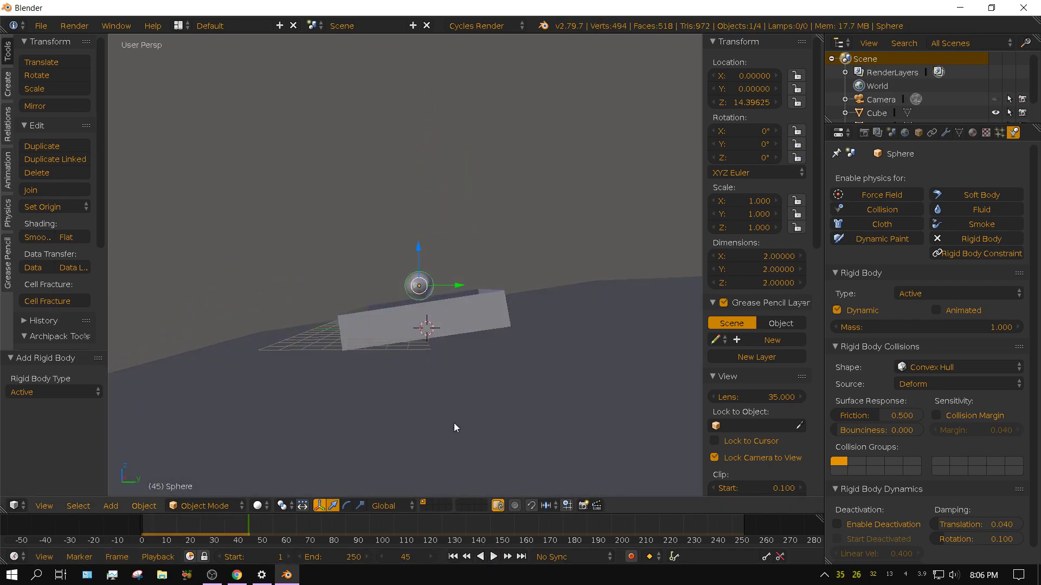
{"action": "left_click", "coordinate": [493, 557]}
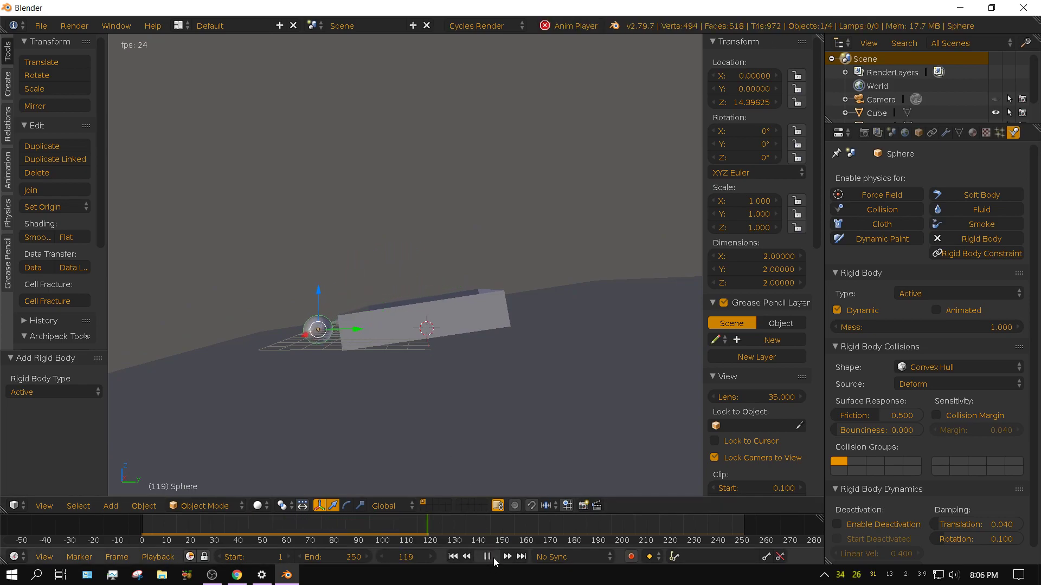
{"action": "left_click", "coordinate": [493, 558]}
{"action": "middle_click_drag", "start_coordinate": [469, 429], "coordinate": [471, 443]}
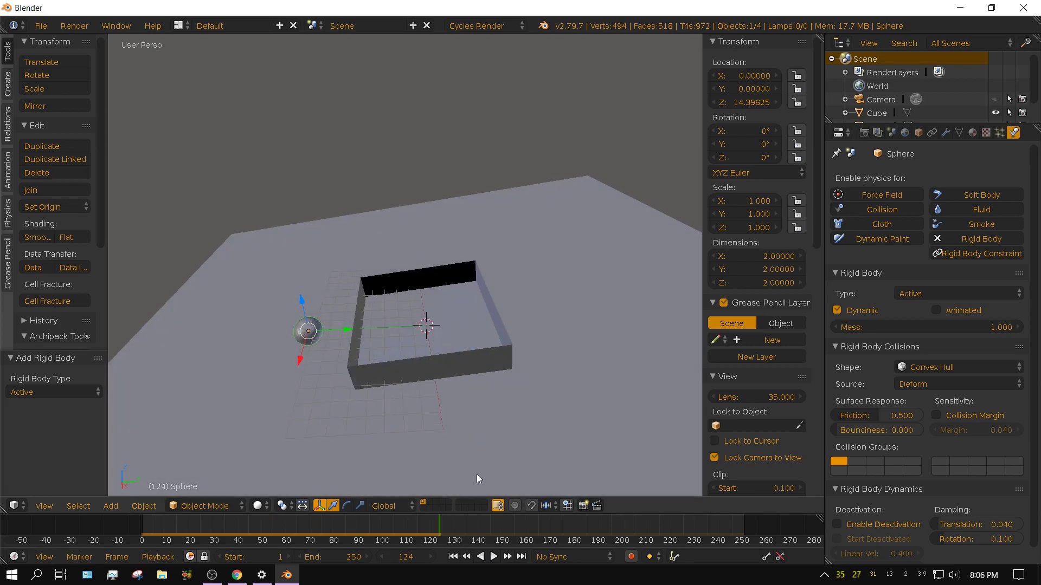
Rewind to frame 1, select the box, and orbit to look down into it
{"action": "left_click", "coordinate": [452, 557]}
{"action": "right_click", "coordinate": [463, 304]}
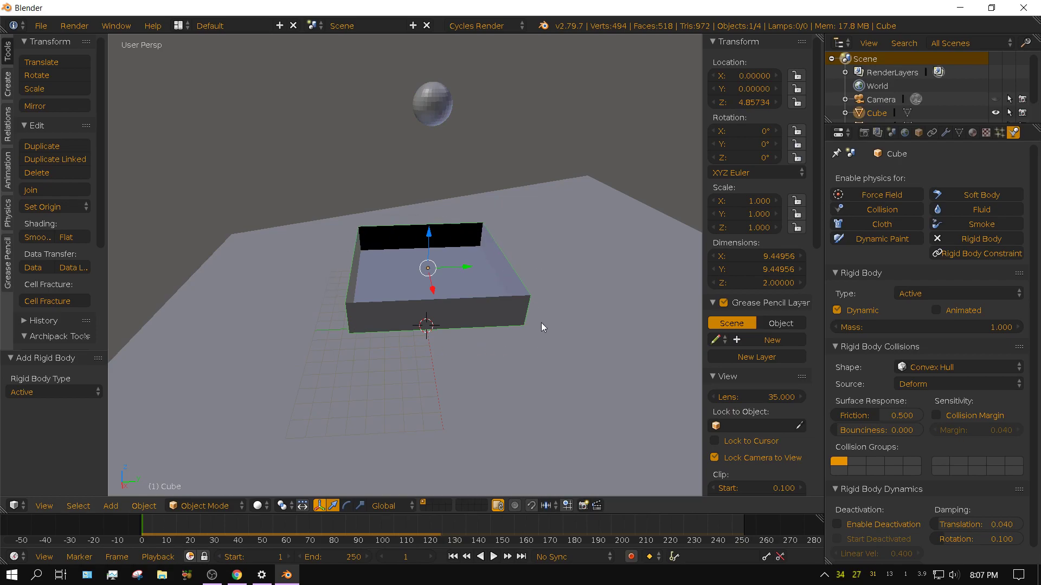
{"action": "middle_click_drag", "start_coordinate": [541, 323], "coordinate": [533, 289]}
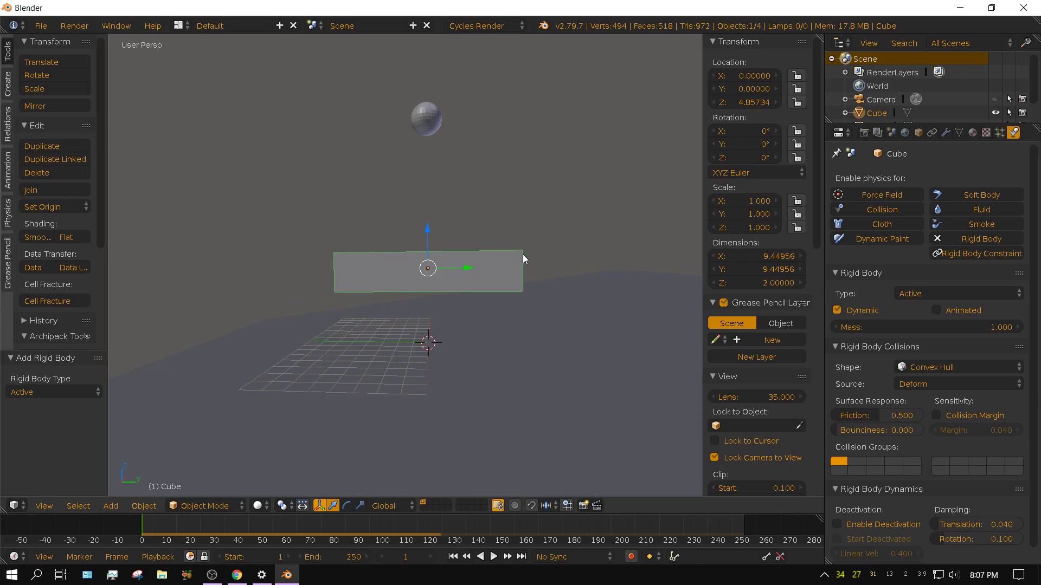
{"action": "middle_click_drag", "start_coordinate": [334, 243], "coordinate": [418, 253]}
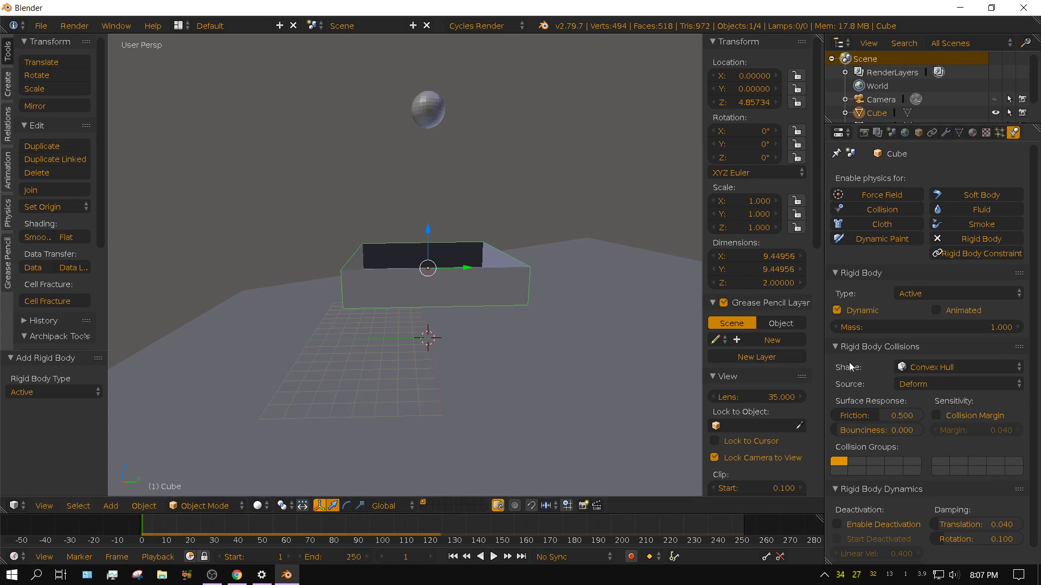
Set the box's Collision Shape to Mesh and replay the sphere's drop into it
{"action": "left_click", "coordinate": [939, 367]}
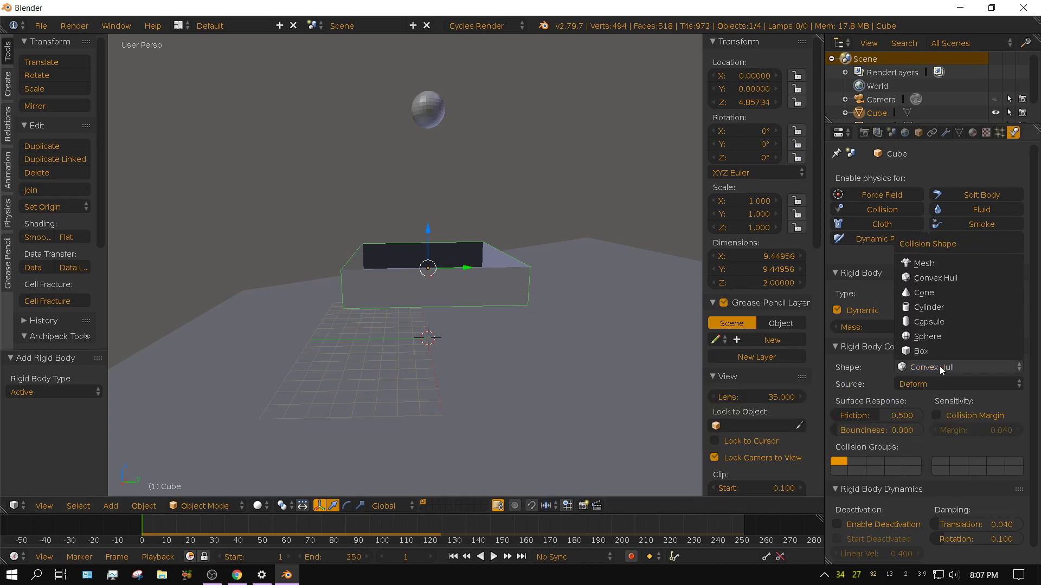
{"action": "left_click", "coordinate": [926, 263]}
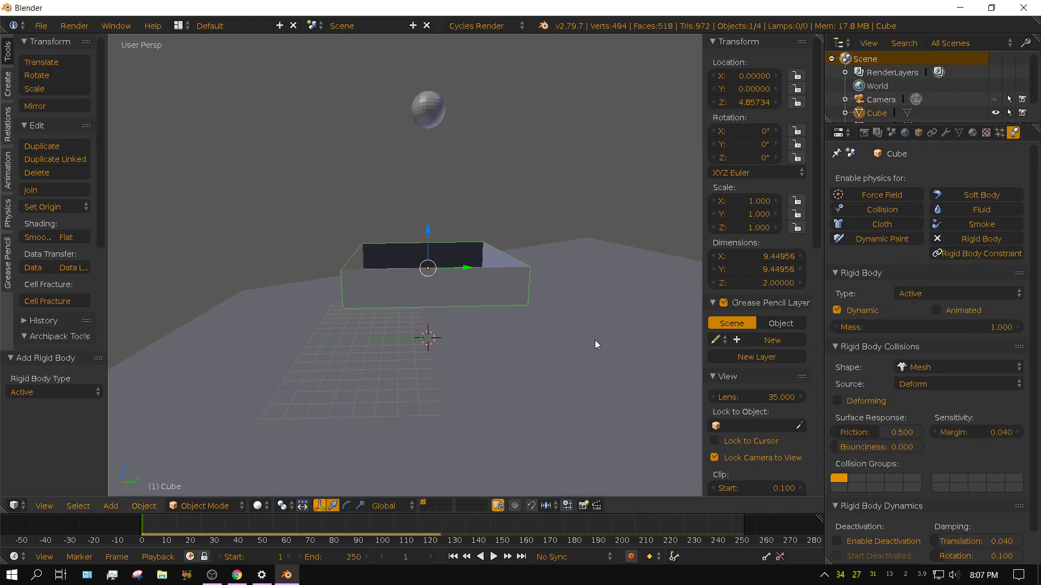
{"action": "middle_click_drag", "start_coordinate": [517, 331], "coordinate": [525, 350]}
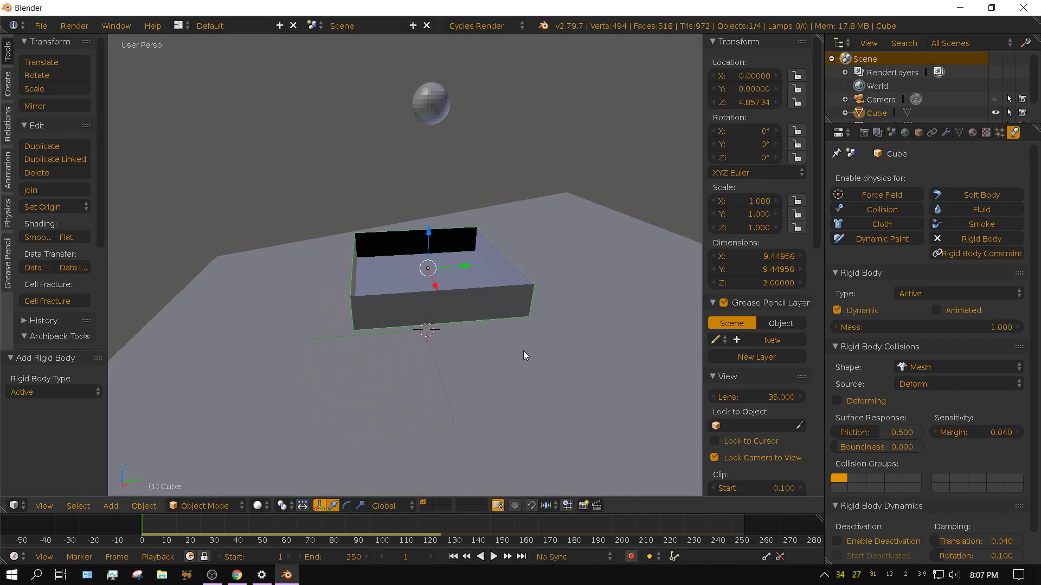
{"action": "scroll", "coordinate": [498, 339], "scroll_direction": "up", "scroll_amount": 2}
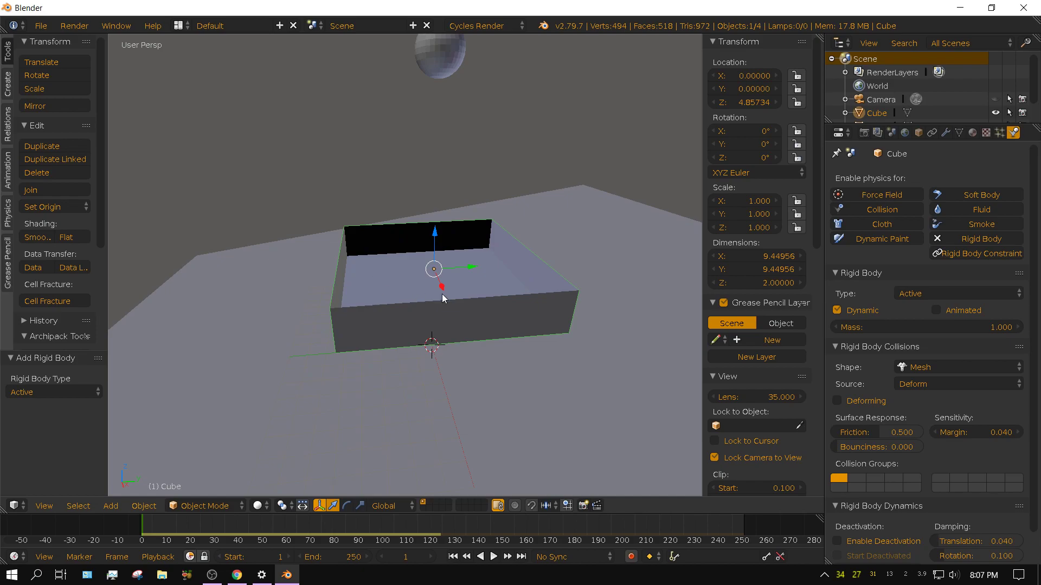
{"action": "middle_click_drag", "start_coordinate": [521, 325], "coordinate": [499, 325]}
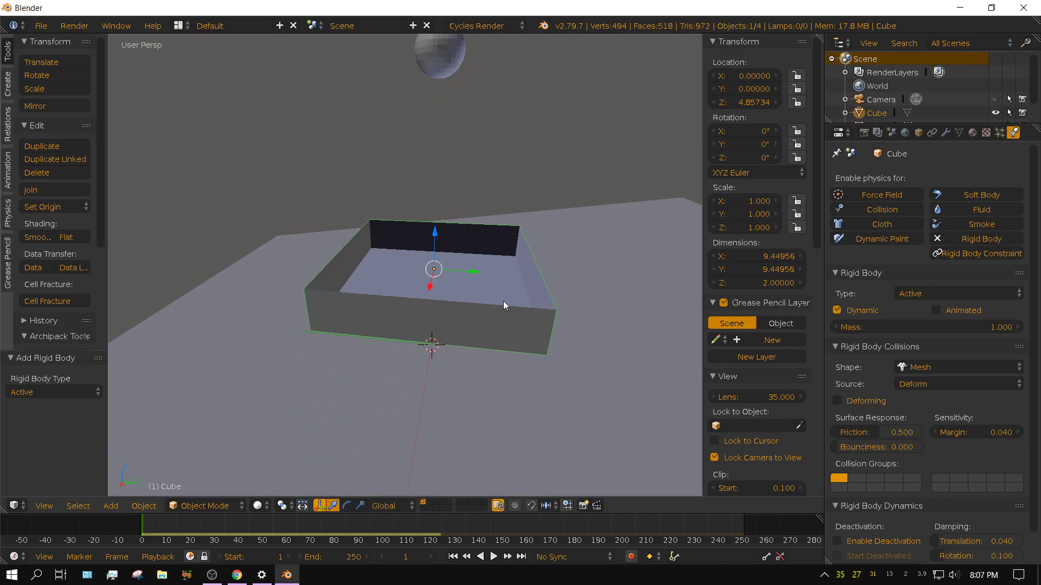
{"action": "left_click", "coordinate": [494, 556]}
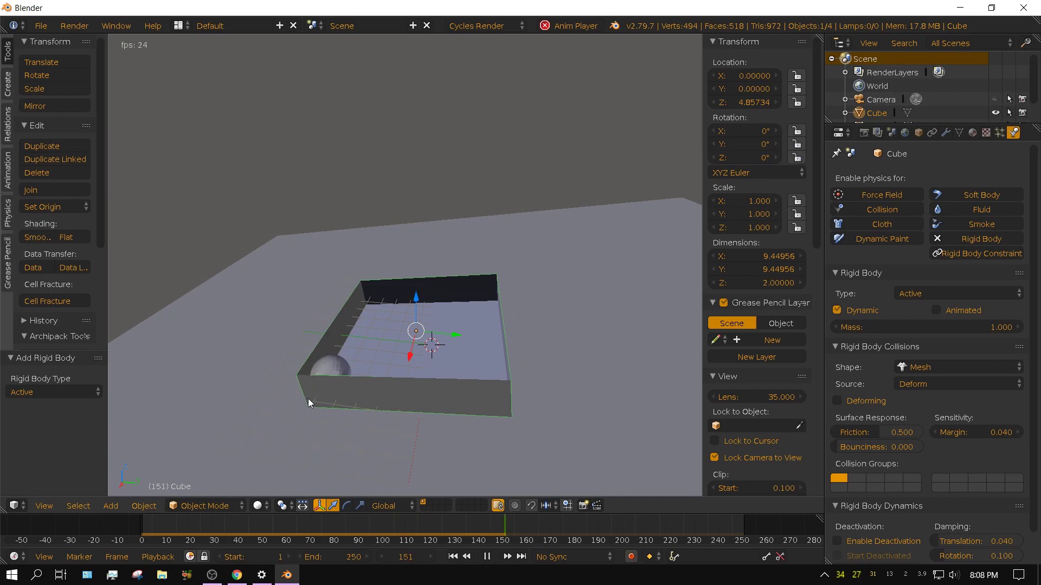
Stop and rewind the simulation, then set the box's Rigid Body Type to Passive
{"action": "left_click", "coordinate": [484, 558]}
{"action": "left_click", "coordinate": [452, 557]}
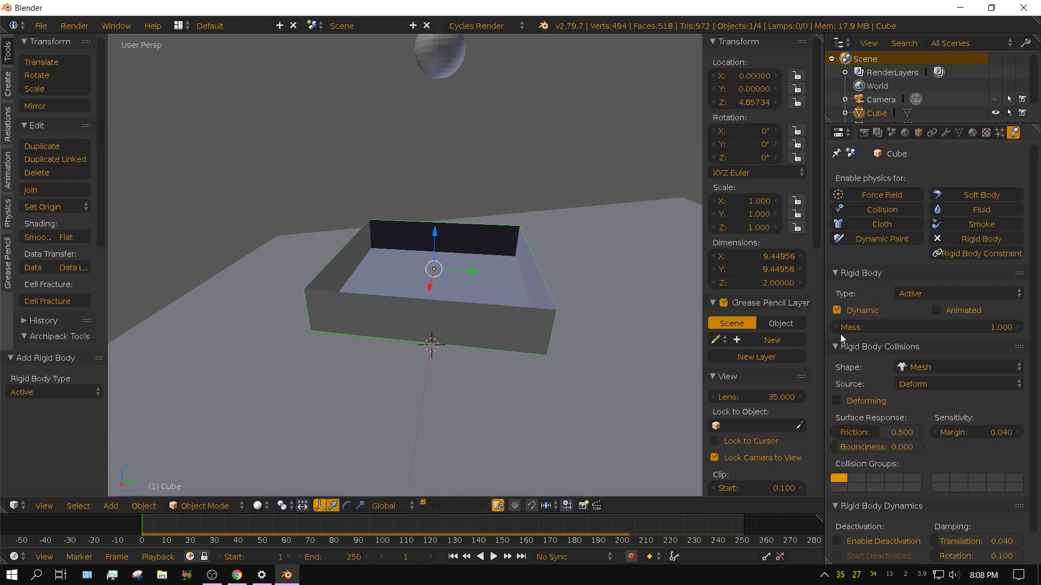
{"action": "left_click", "coordinate": [958, 291]}
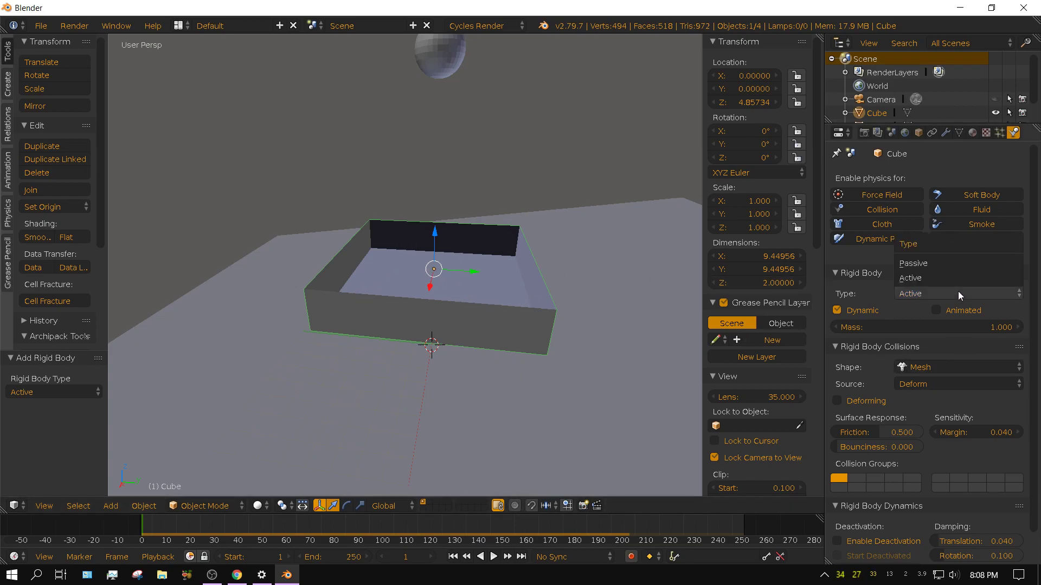
{"action": "left_click", "coordinate": [927, 267]}
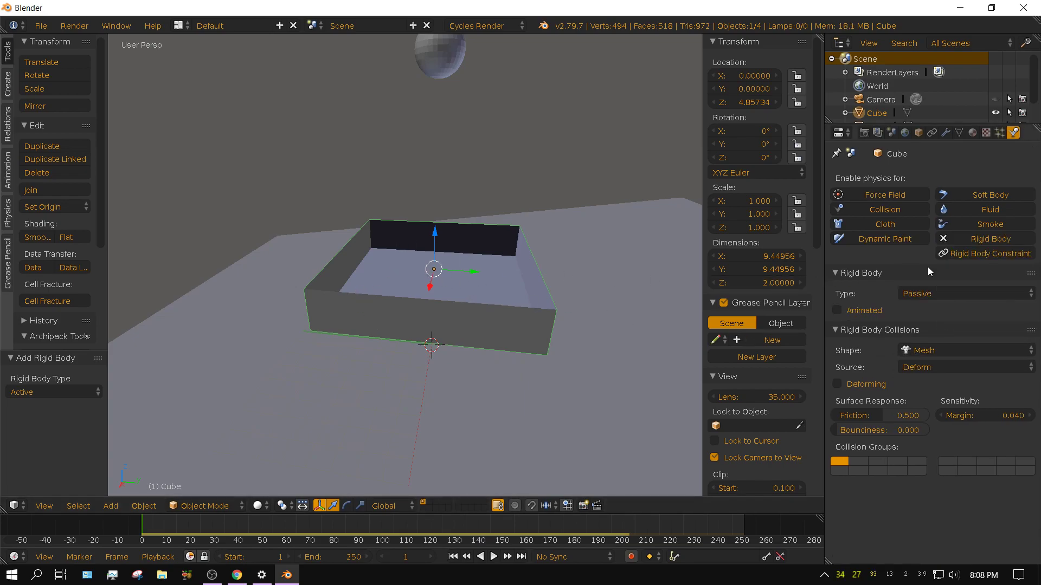
Replay the drop with the Passive box and rewind to frame 1
{"action": "left_click", "coordinate": [494, 557]}
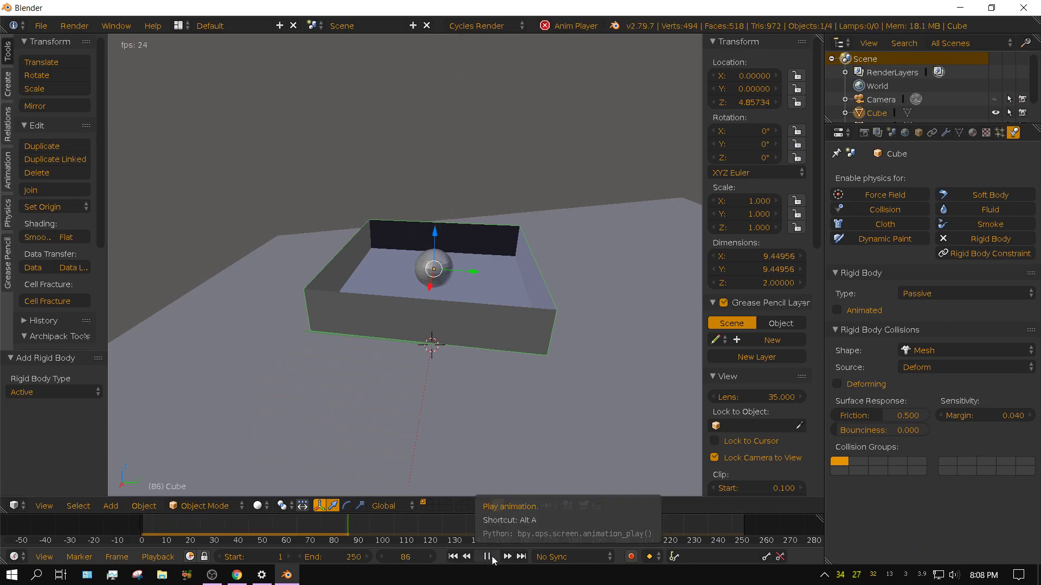
{"action": "left_click", "coordinate": [488, 558]}
{"action": "left_click", "coordinate": [452, 557]}
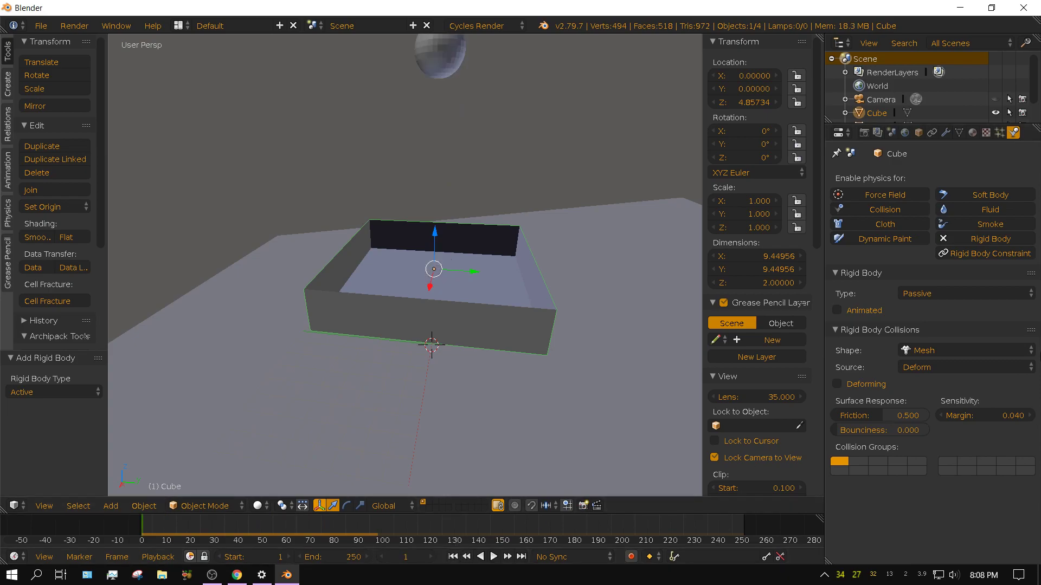
{"action": "left_click", "coordinate": [928, 351]}
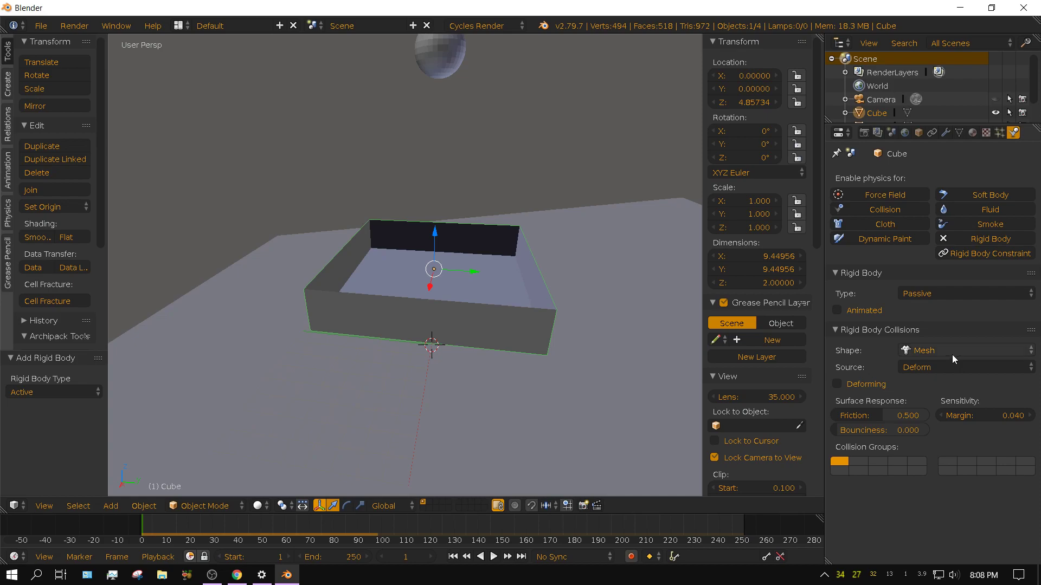
Set the box's Collision Shape to Capsule and orbit to inspect its bounds
{"action": "left_click", "coordinate": [951, 350]}
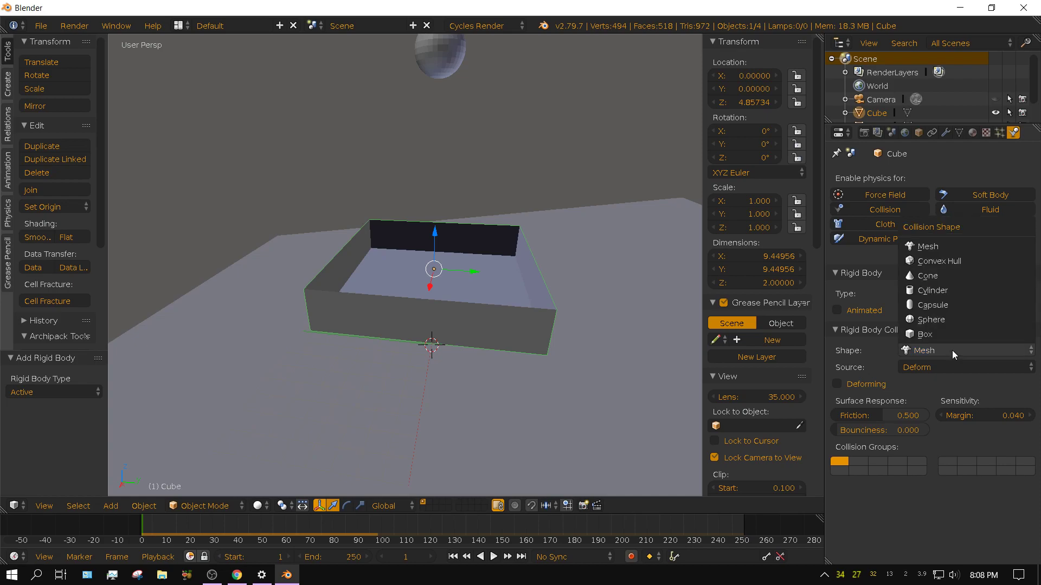
{"action": "left_click", "coordinate": [931, 305]}
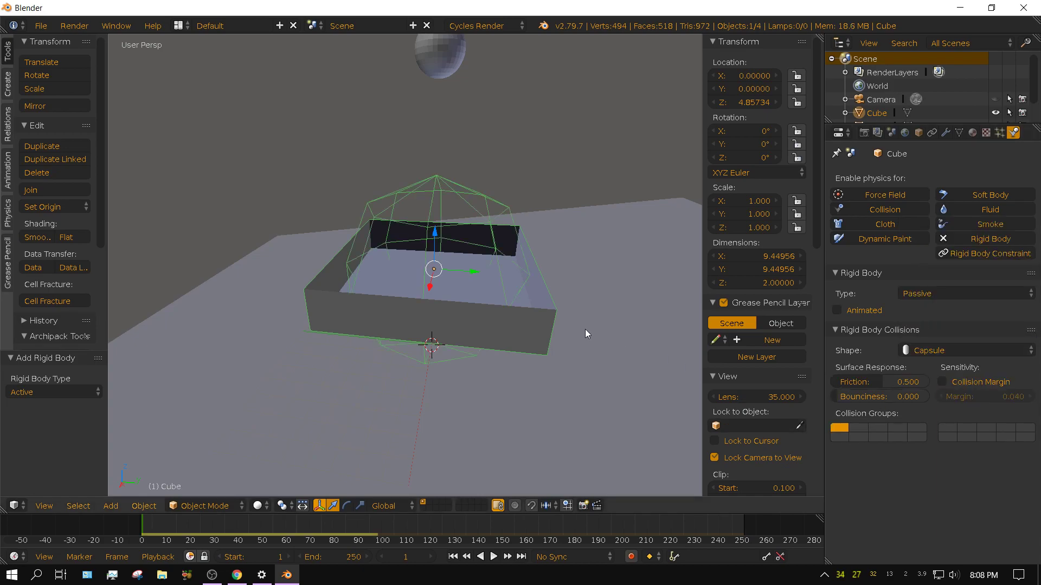
{"action": "mouse_move", "coordinate": [518, 297]}
{"action": "middle_mouse_down"}
{"action": "mouse_move", "coordinate": [468, 261]}
{"action": "mouse_move", "coordinate": [519, 295]}
{"action": "mouse_move", "coordinate": [572, 299]}
{"action": "mouse_move", "coordinate": [534, 294]}
{"action": "middle_mouse_up"}
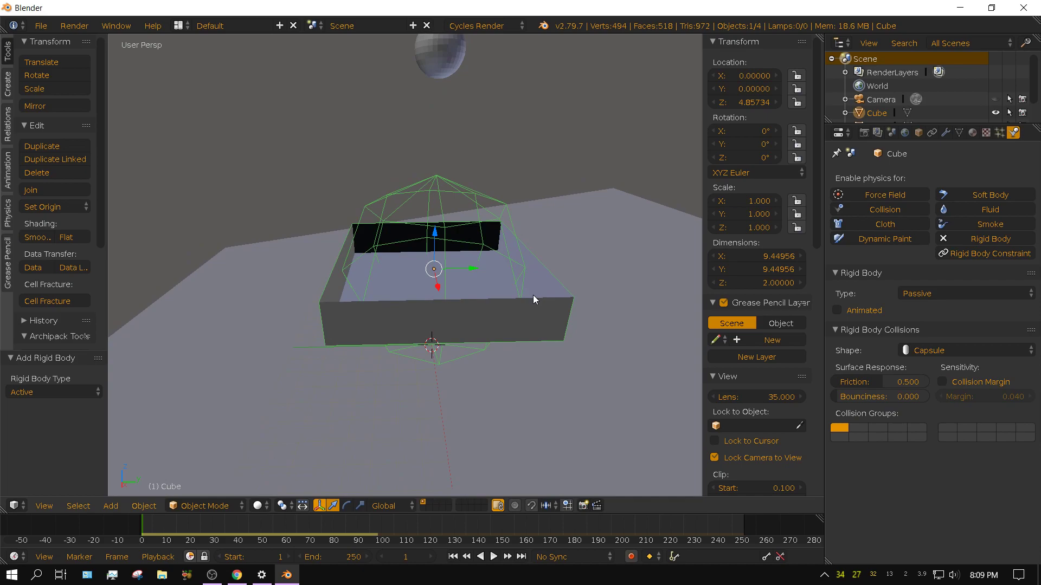
{"action": "middle_click_drag", "start_coordinate": [534, 298], "coordinate": [544, 265]}
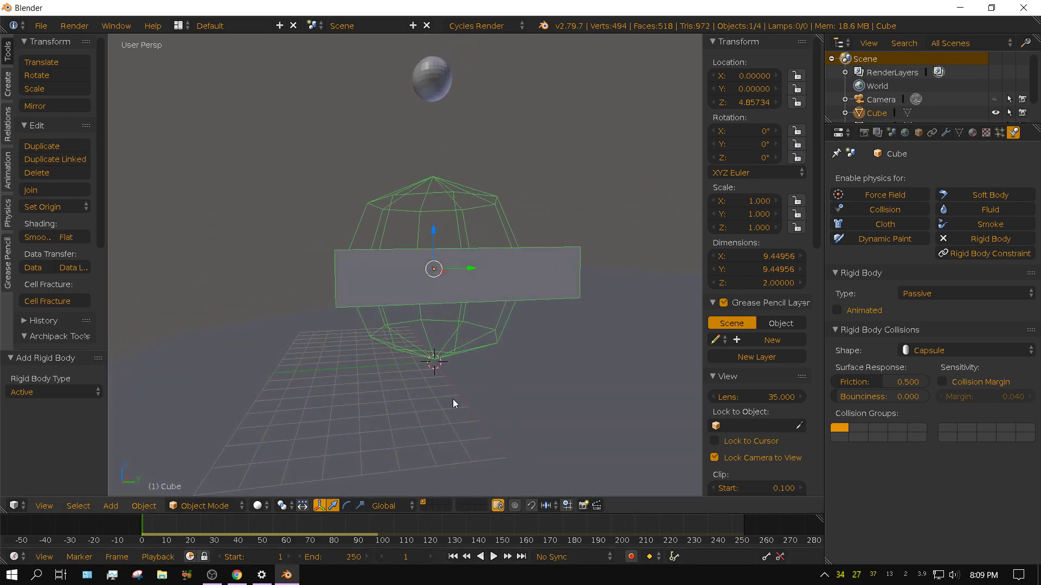
{"action": "middle_click_drag", "start_coordinate": [529, 374], "coordinate": [520, 386]}
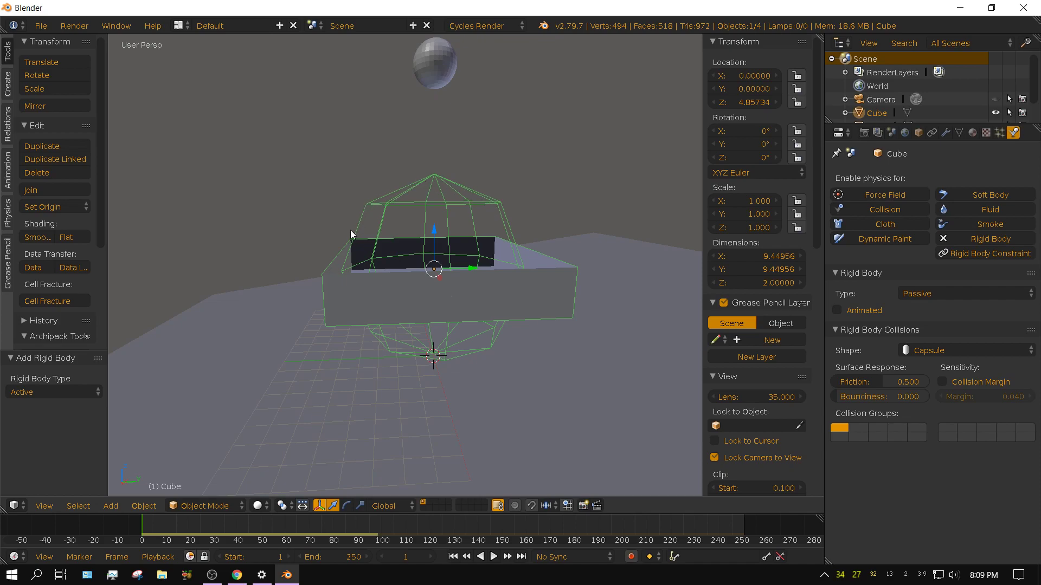
Replay the drop with the Capsule shape and rewind to frame 1
{"action": "left_click", "coordinate": [494, 557]}
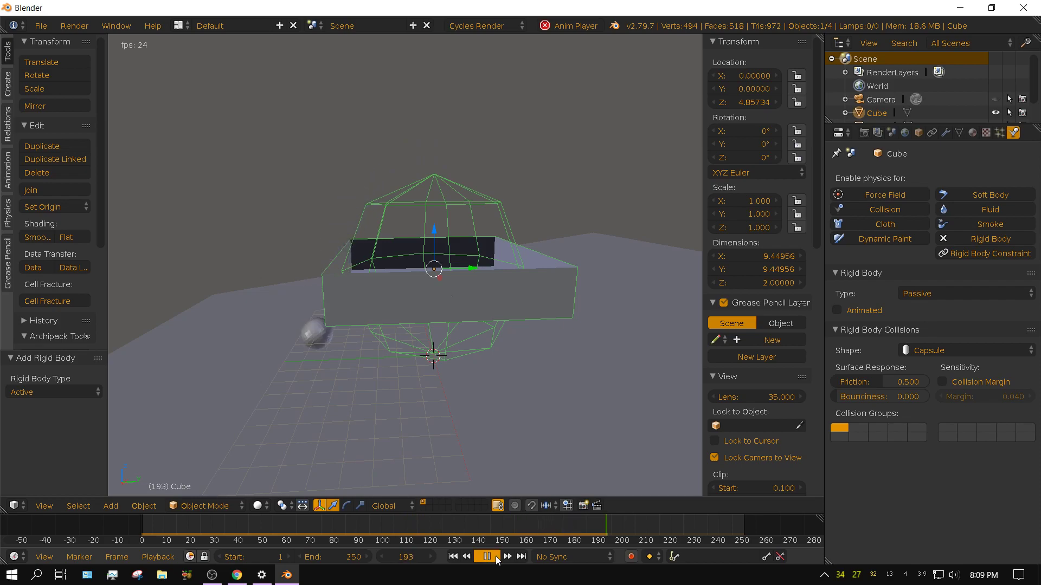
{"action": "left_click", "coordinate": [495, 556]}
{"action": "left_click", "coordinate": [457, 555]}
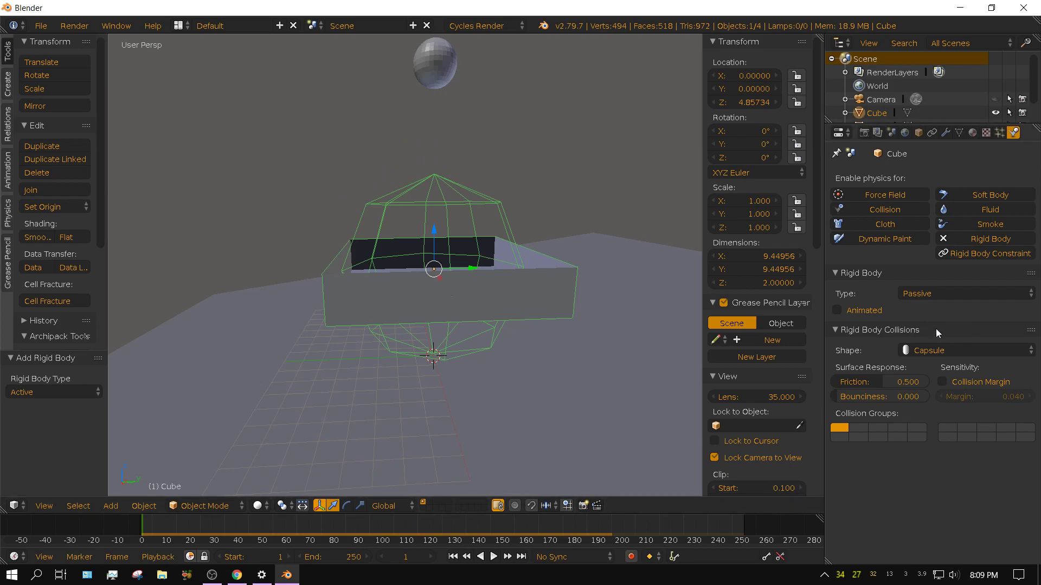
Restore the Mesh collision shape, replay and rewind the drop, then select the sphere
{"action": "left_click", "coordinate": [926, 353]}
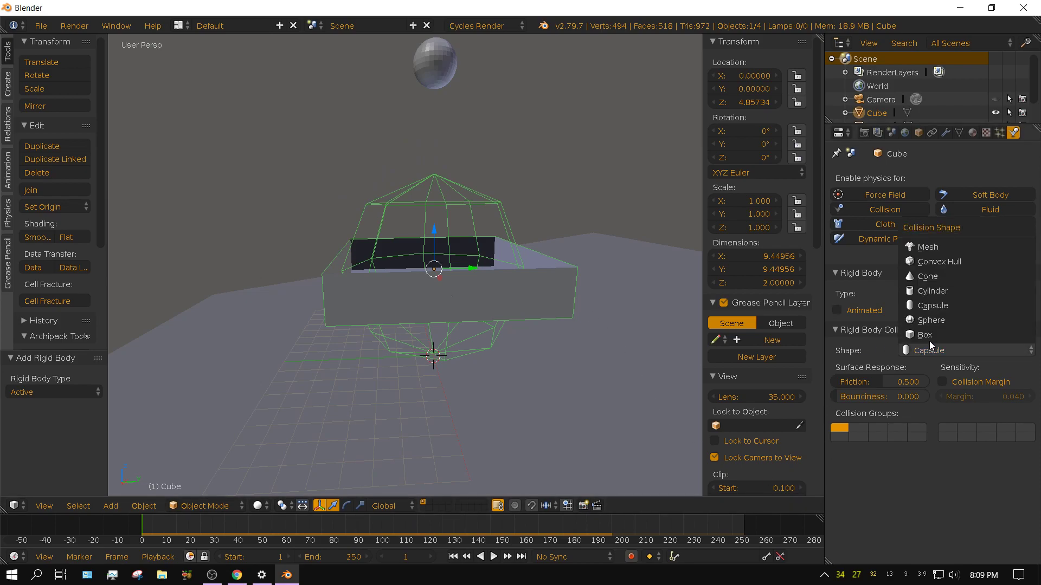
{"action": "left_click", "coordinate": [934, 247]}
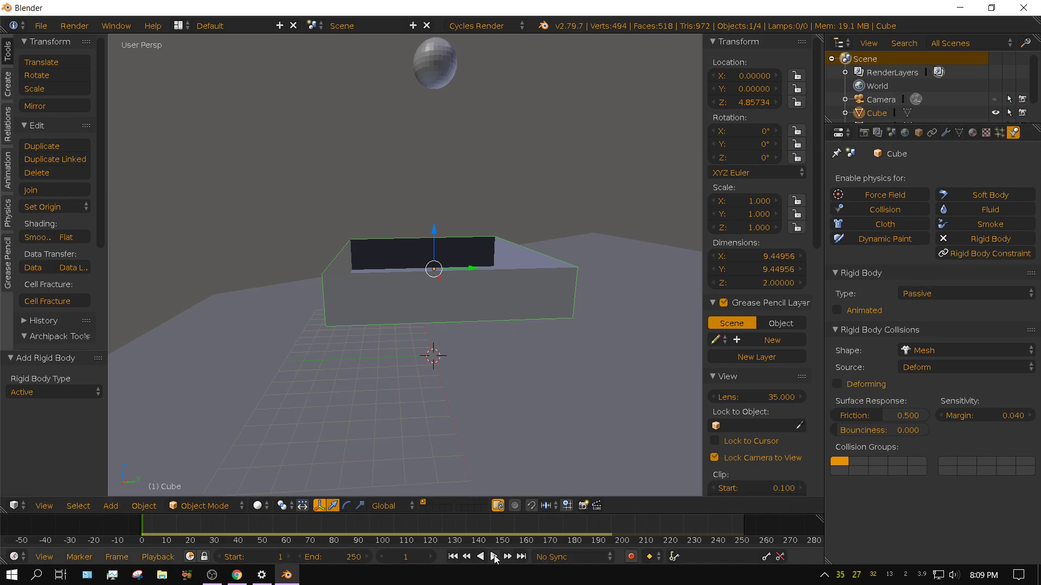
{"action": "left_click", "coordinate": [494, 557]}
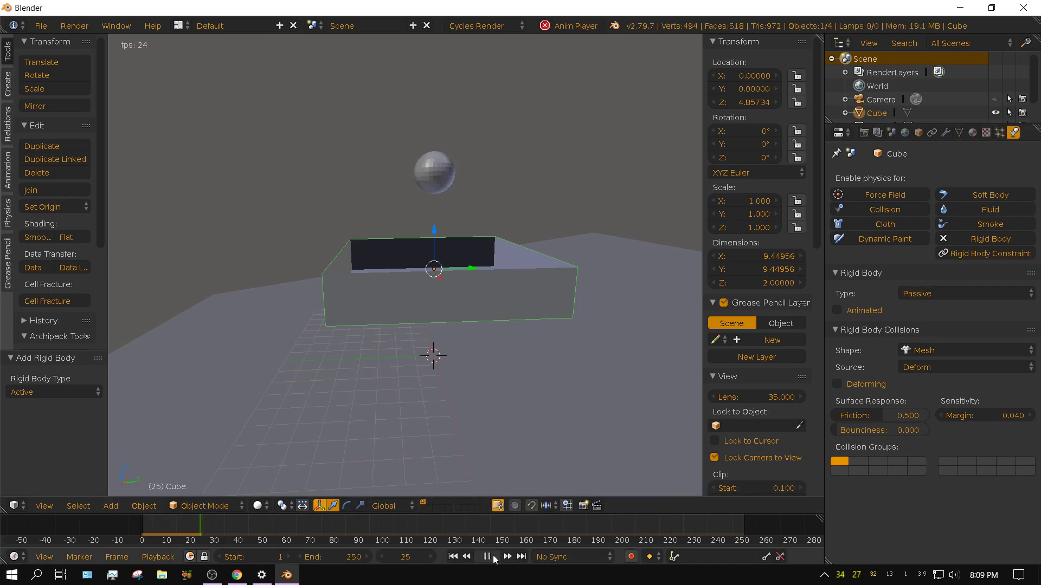
{"action": "left_click", "coordinate": [492, 557]}
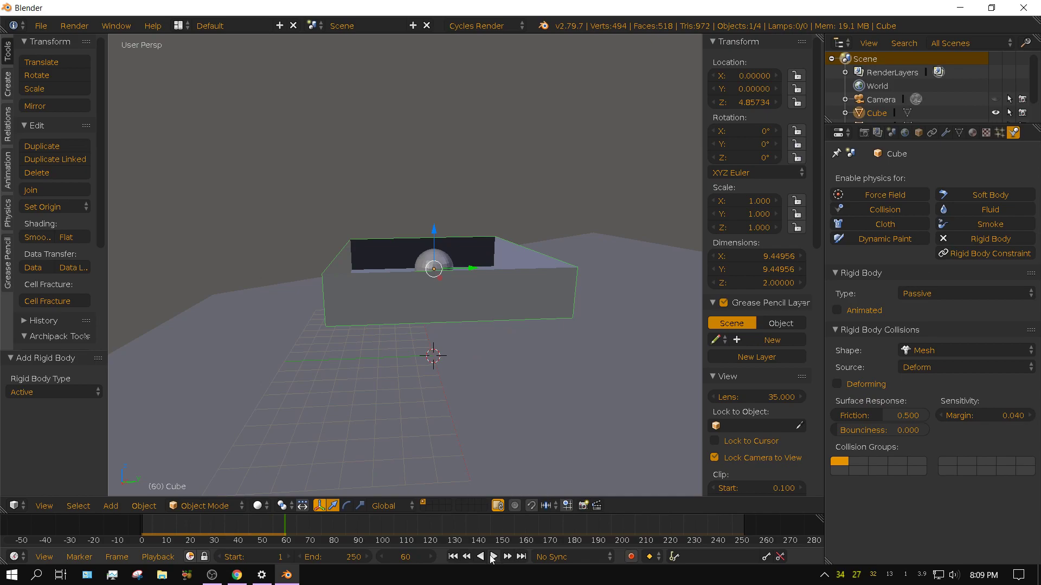
{"action": "left_click", "coordinate": [452, 557]}
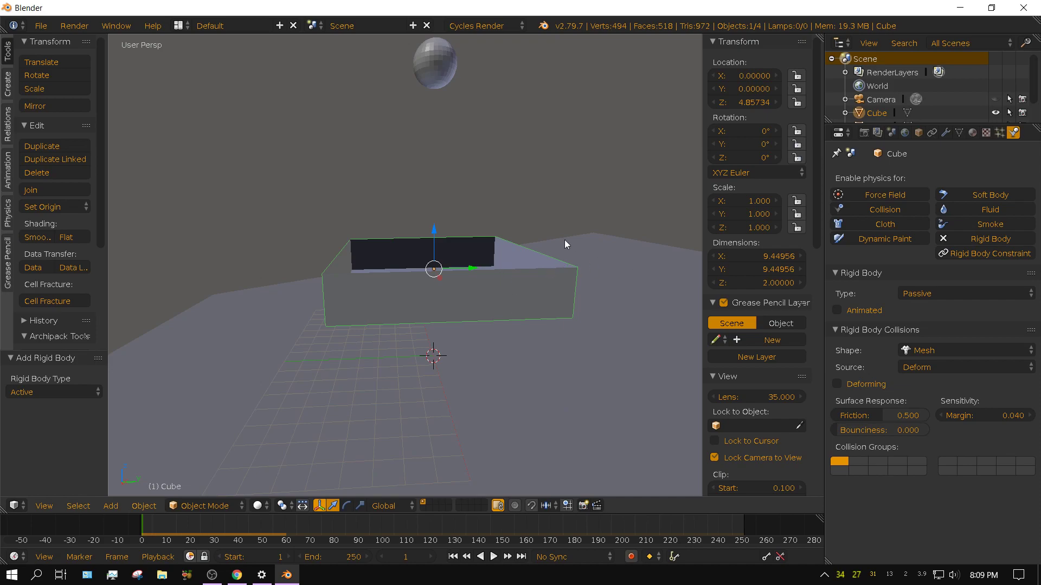
{"action": "right_click", "coordinate": [440, 51]}
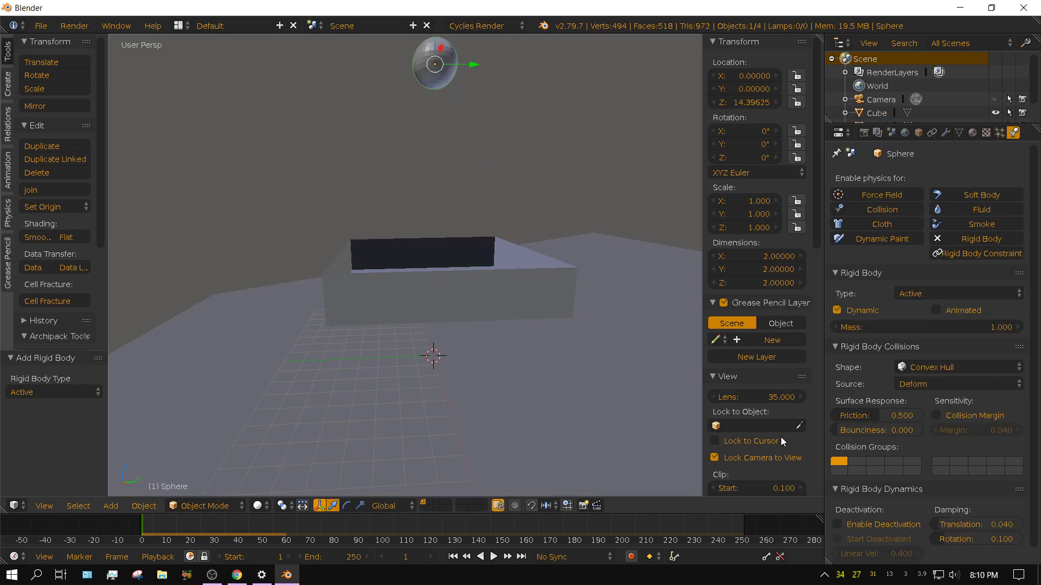
Give the box friction 0 and Rigid Body Type Active, then replay the simulation
{"action": "right_click", "coordinate": [520, 291]}
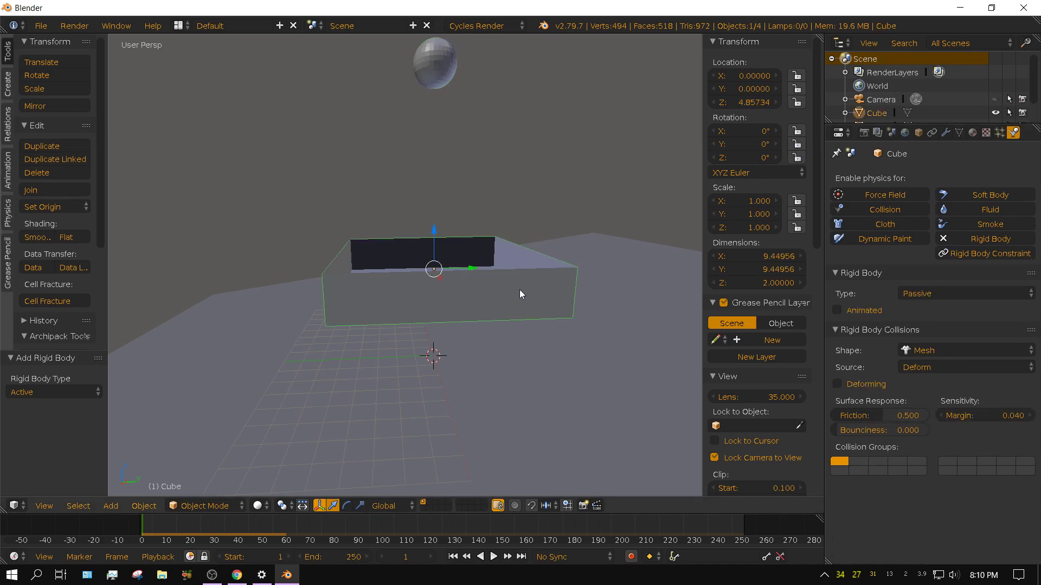
{"action": "key", "text": "BackSpace"}
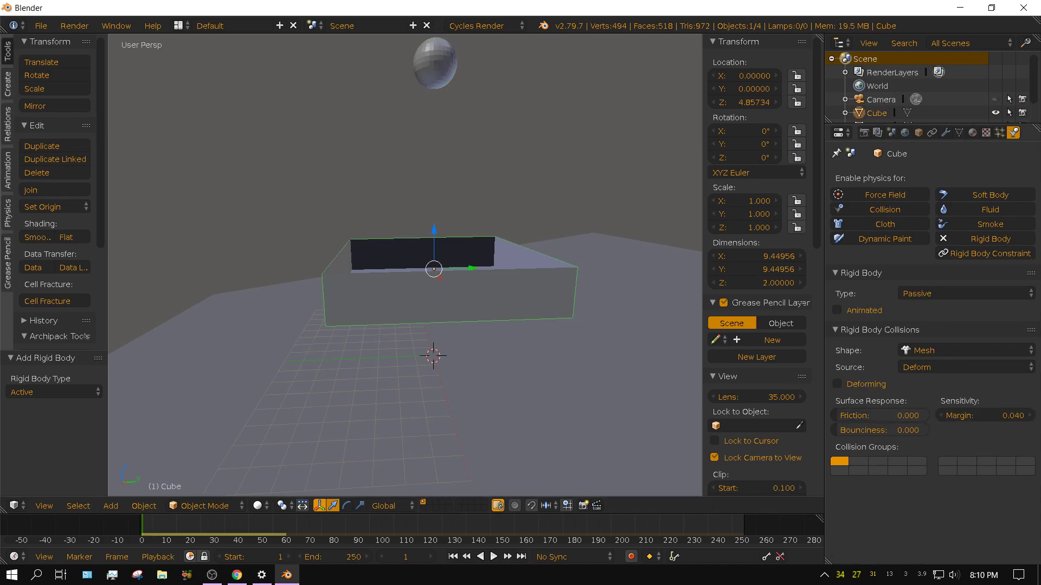
{"action": "left_click", "coordinate": [938, 289]}
{"action": "left_click", "coordinate": [930, 265]}
{"action": "left_click", "coordinate": [935, 291]}
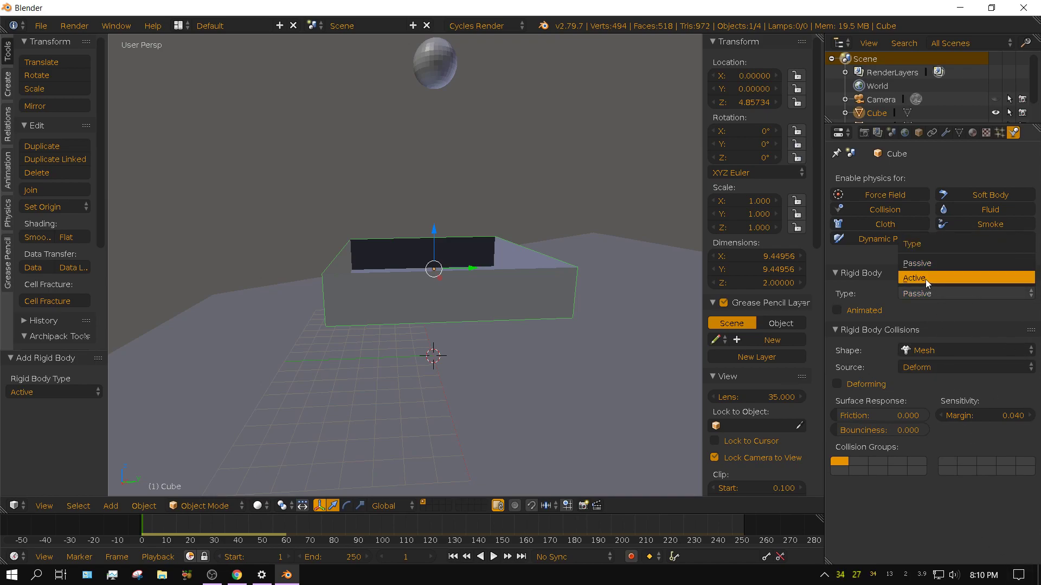
{"action": "left_click", "coordinate": [925, 278]}
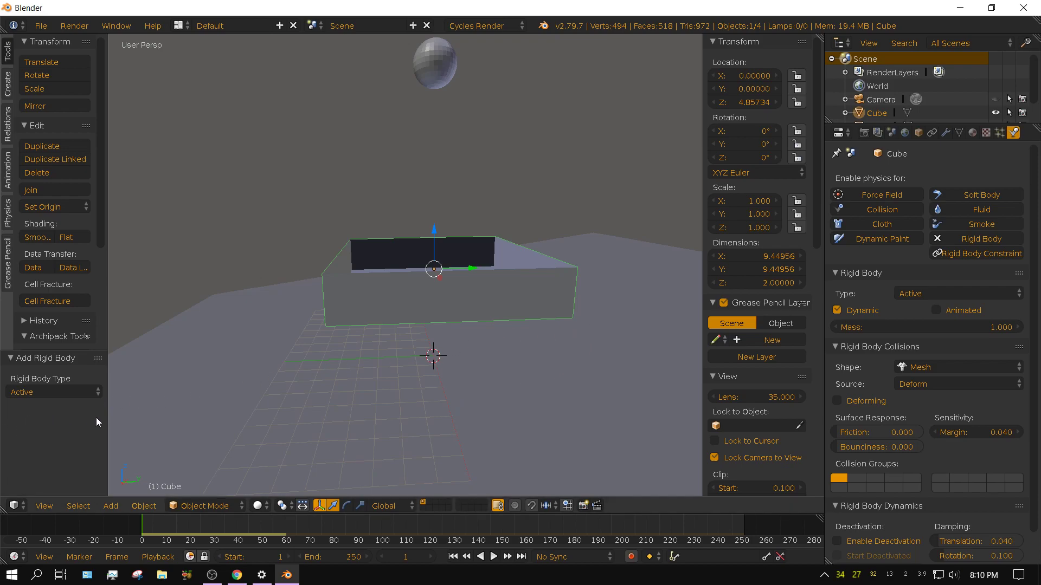
{"action": "left_click", "coordinate": [493, 556]}
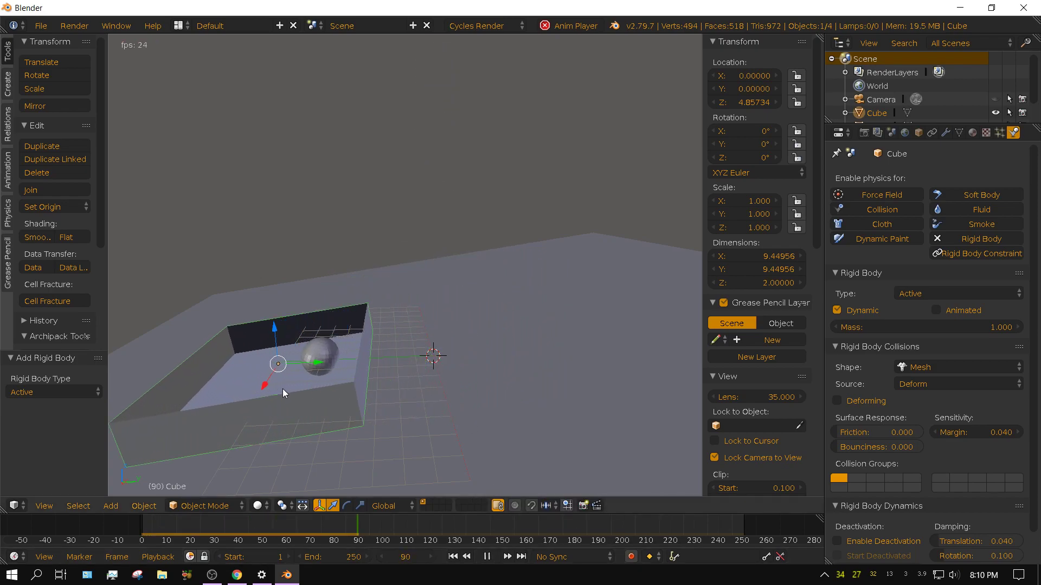
Rewind to frame 1, set the box's friction to 0.1, and replay the drop
{"action": "left_click", "coordinate": [487, 557]}
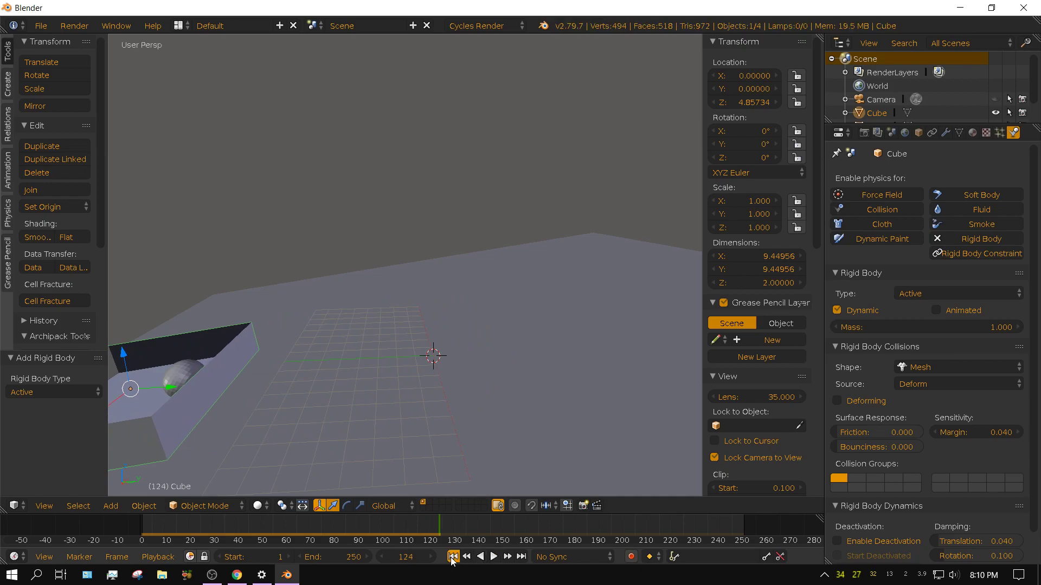
{"action": "left_click", "coordinate": [453, 557]}
{"action": "left_click", "coordinate": [862, 433]}
{"action": "type", "text": "0.0"}
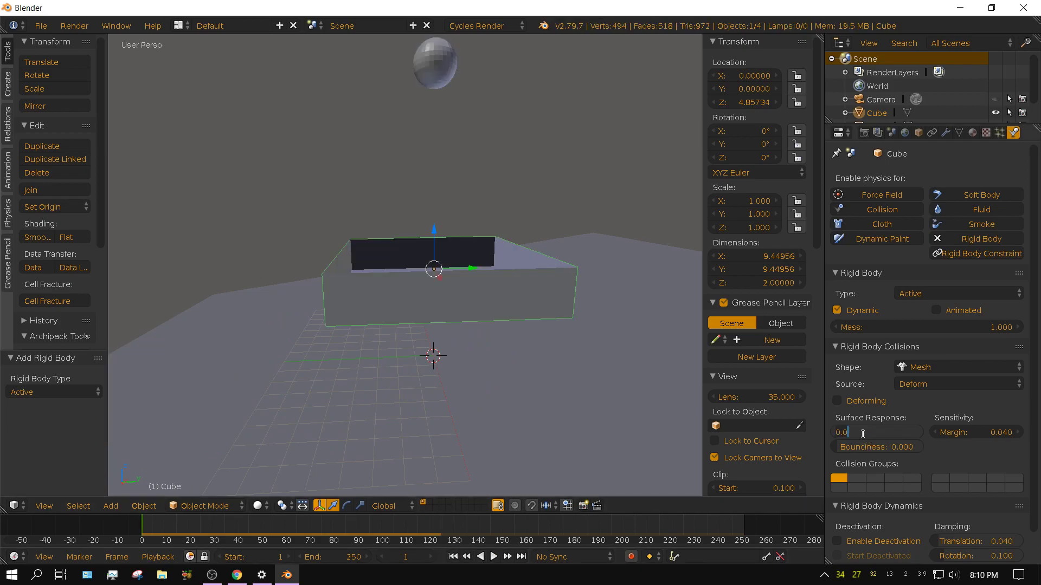
{"action": "key", "text": "BackSpace"}
{"action": "type", "text": "1"}
{"action": "key", "text": "Return"}
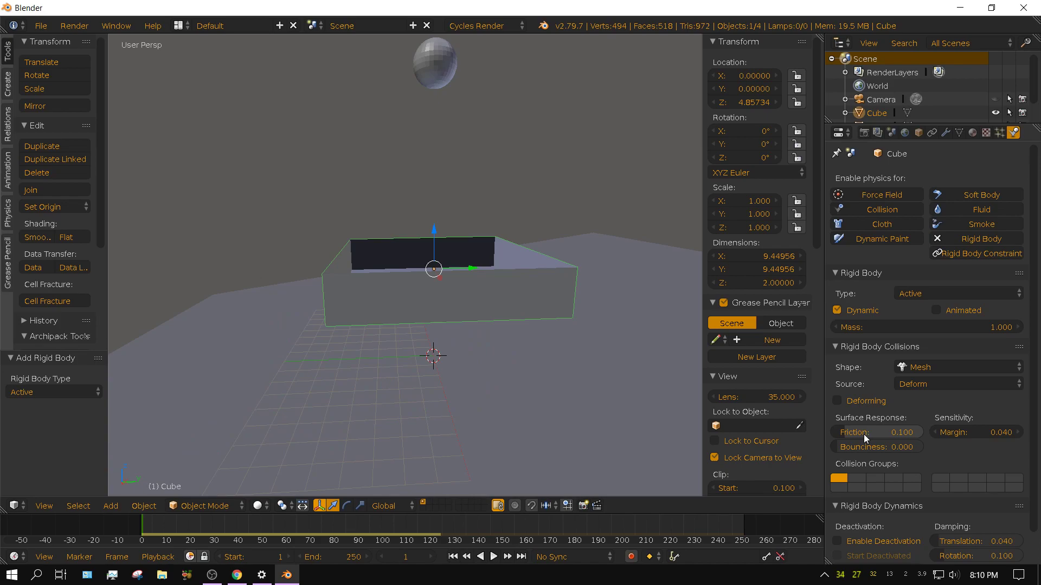
{"action": "left_click", "coordinate": [494, 556]}
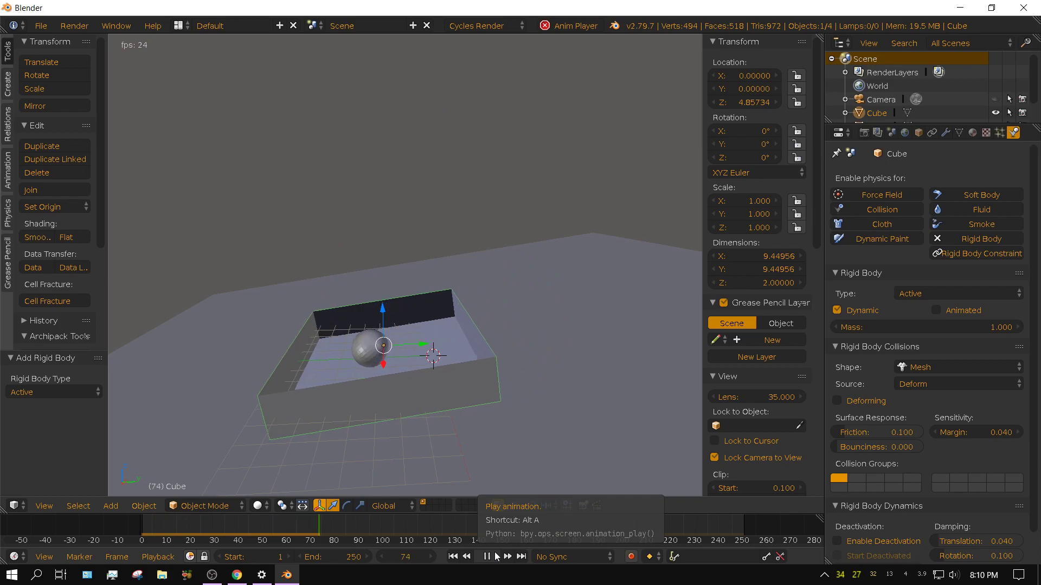
{"action": "left_click", "coordinate": [496, 552]}
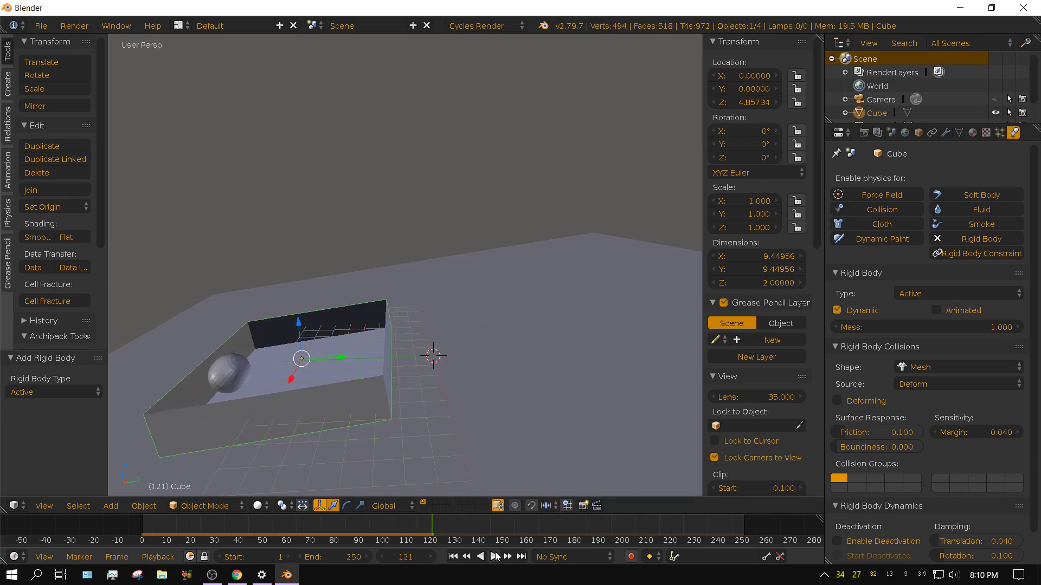
Rewind to frame 1 and set the box's collision margin to 1
{"action": "left_click", "coordinate": [450, 556]}
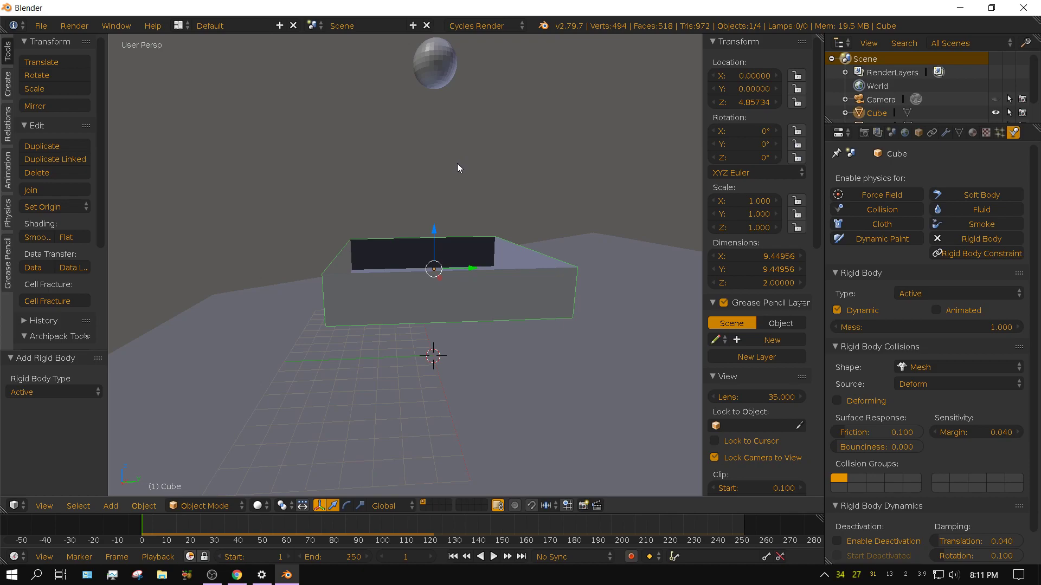
{"action": "left_click", "coordinate": [974, 431]}
{"action": "type", "text": "1"}
{"action": "key", "text": "Return"}
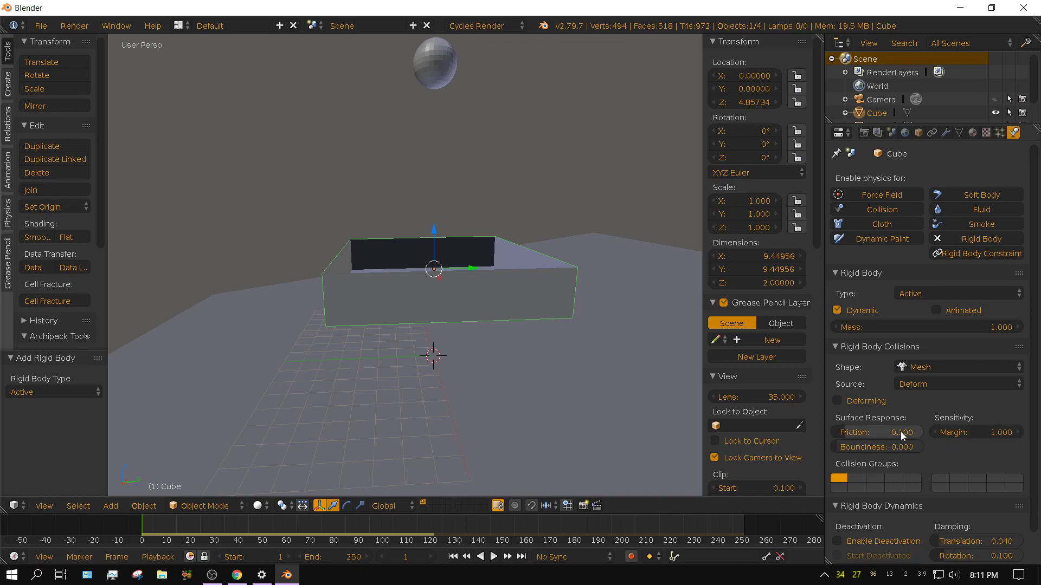
Replay the drop with margin 1 and orbit to see the sphere inside the box
{"action": "left_click", "coordinate": [491, 558]}
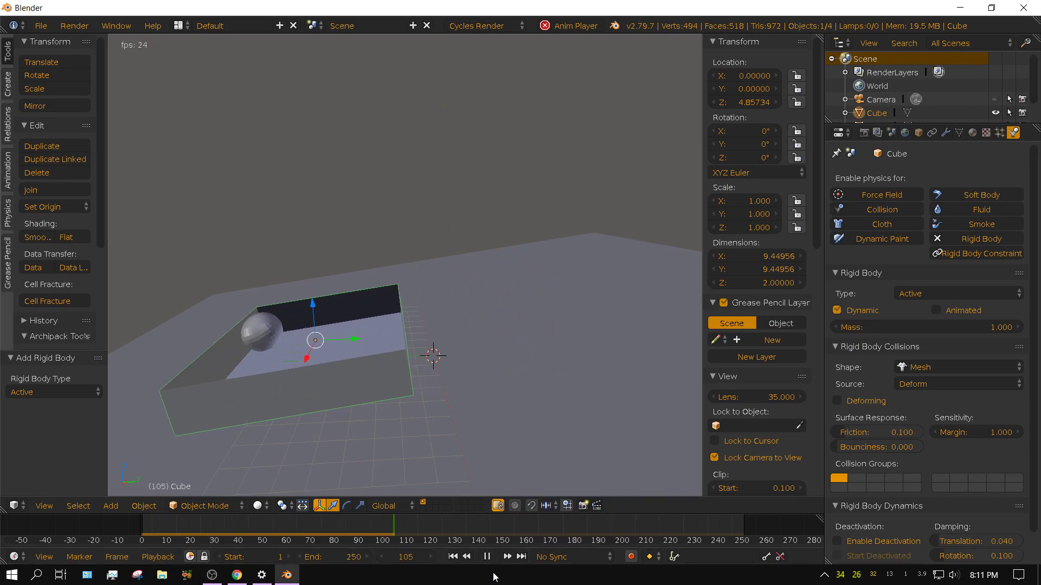
{"action": "left_click", "coordinate": [486, 557]}
{"action": "middle_click_drag", "start_coordinate": [438, 464], "coordinate": [444, 421]}
{"action": "middle_click_drag", "start_coordinate": [362, 425], "coordinate": [457, 428]}
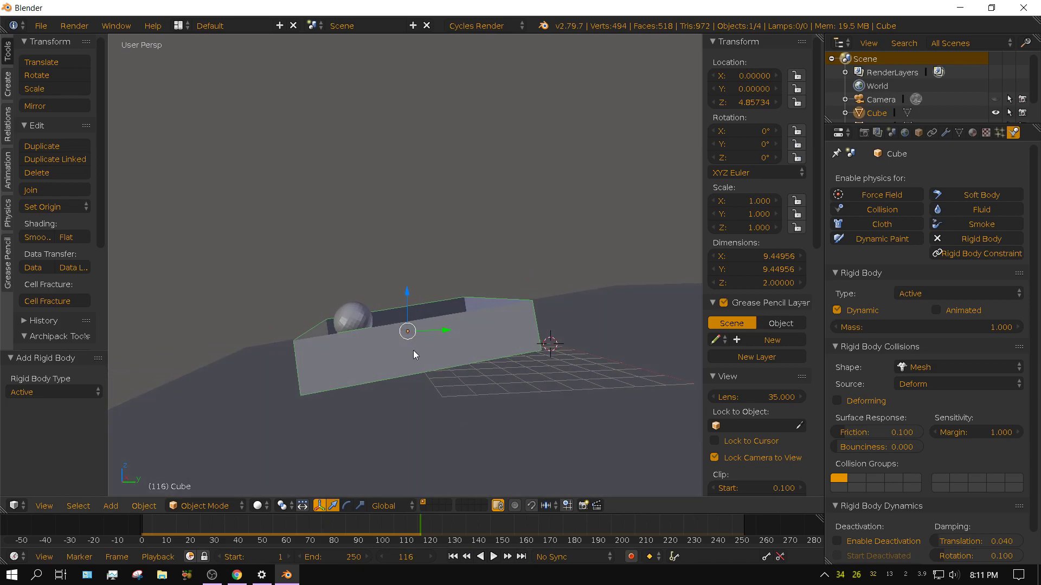
From the camera view, add a point lamp and move it to X 9.408, Z 5.145
{"action": "key", "text": "KP_0"}
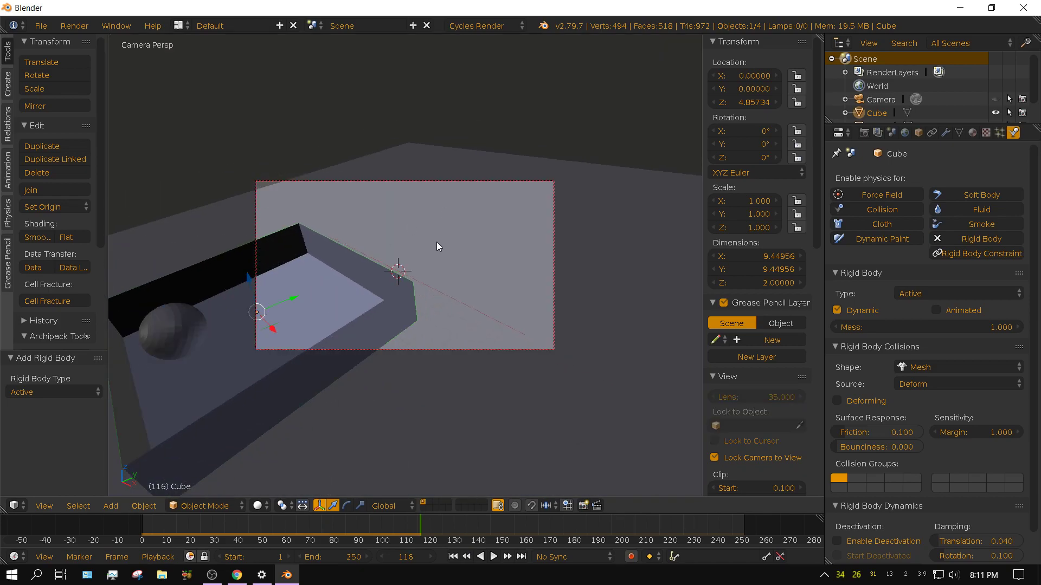
{"action": "middle_click_drag", "start_coordinate": [437, 247], "coordinate": [467, 223]}
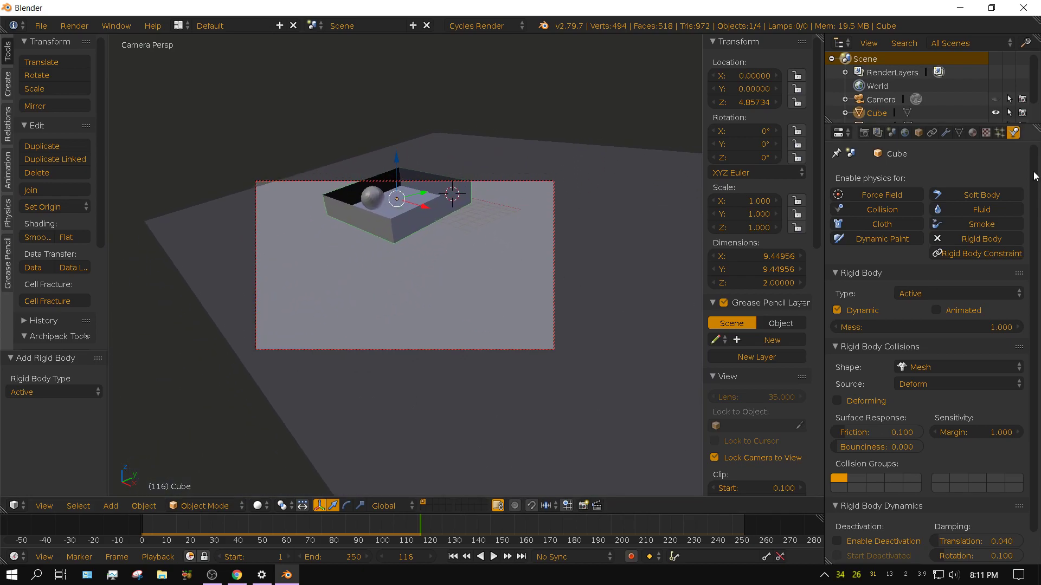
{"action": "left_click", "coordinate": [107, 506]}
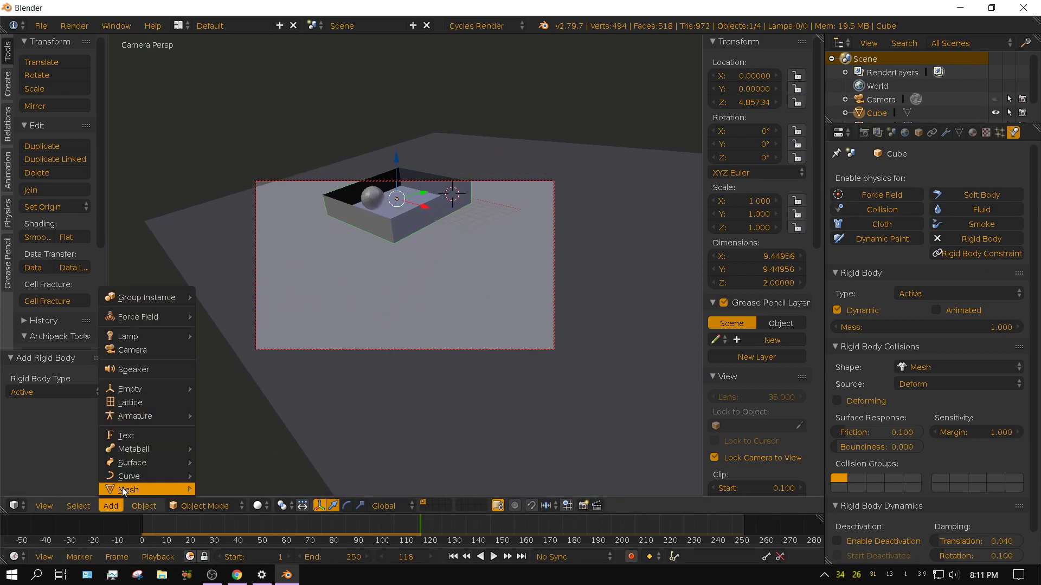
{"action": "mouse_move", "coordinate": [135, 335]}
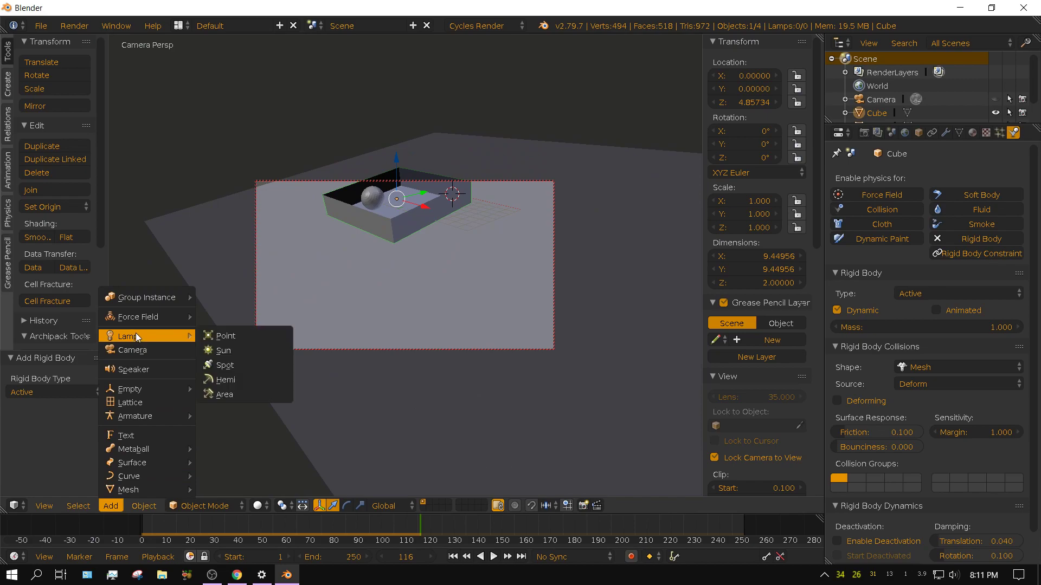
{"action": "left_click", "coordinate": [246, 337]}
{"action": "left_click_drag", "start_coordinate": [456, 158], "coordinate": [584, 163]}
Set the World background strength to 0 and reframe the camera view on the box
{"action": "left_click", "coordinate": [905, 132]}
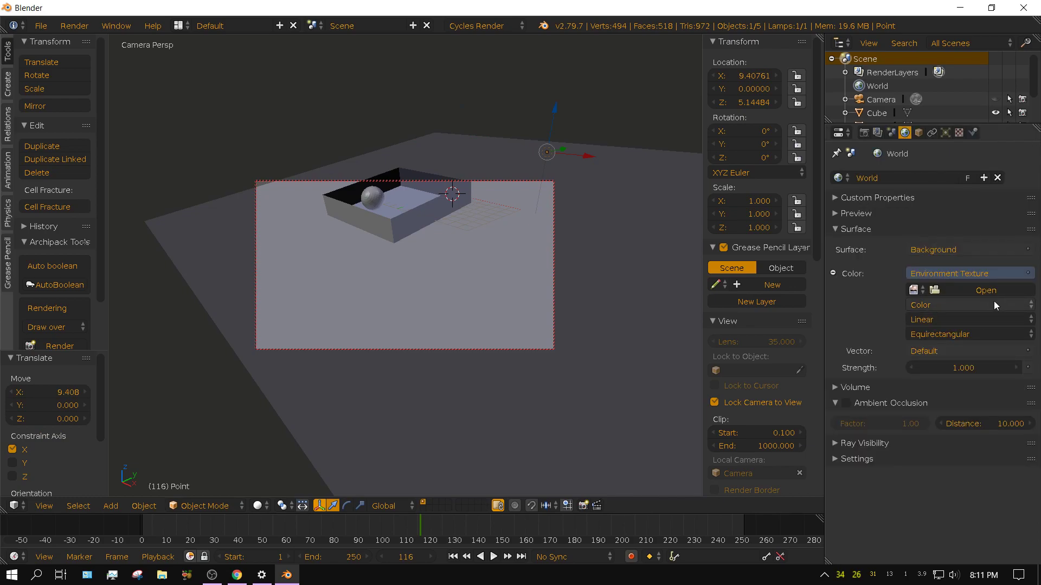
{"action": "left_click_drag", "start_coordinate": [976, 368], "coordinate": [932, 368]}
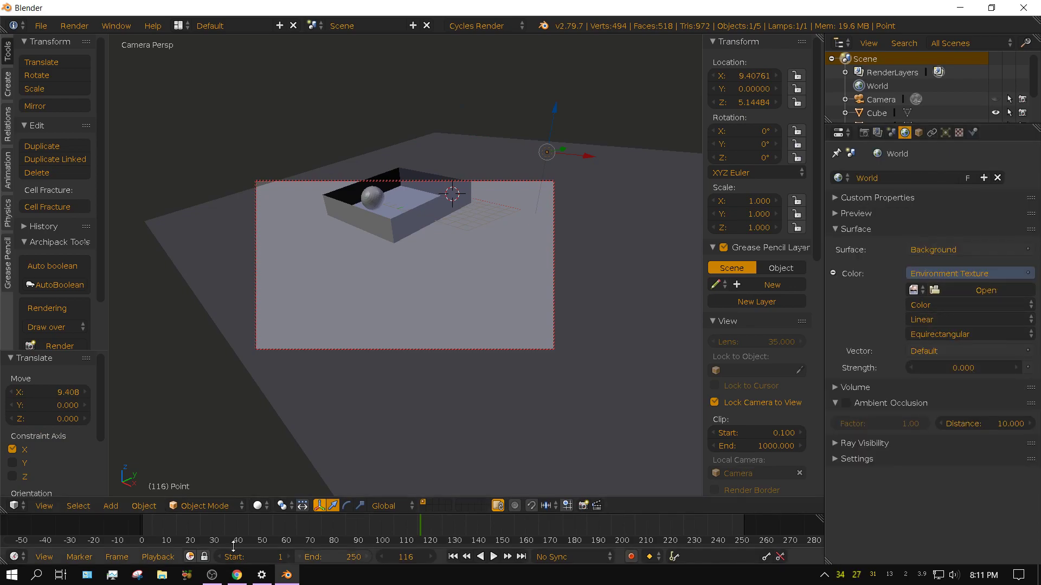
{"action": "middle_click_drag", "start_coordinate": [255, 300], "coordinate": [356, 311]}
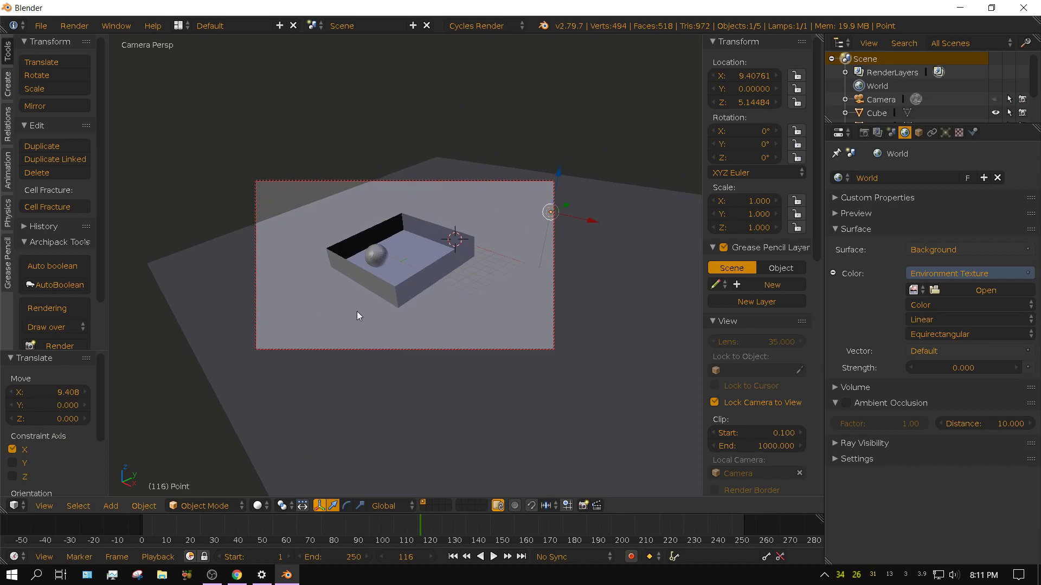
Fit the camera frame and switch the viewport to Cycles Rendered shading
{"action": "key", "text": "Home"}
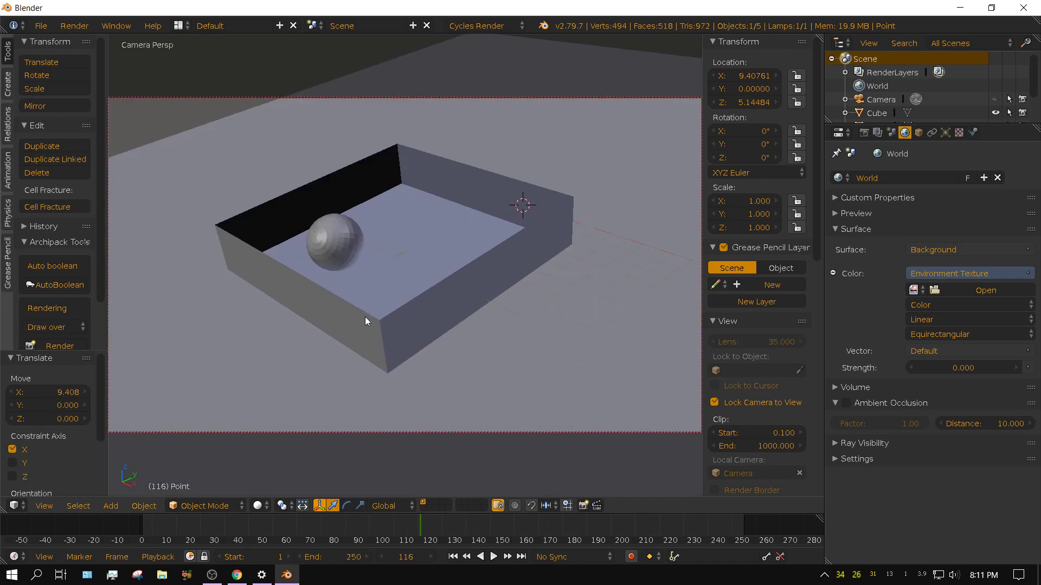
{"action": "left_click", "coordinate": [259, 505]}
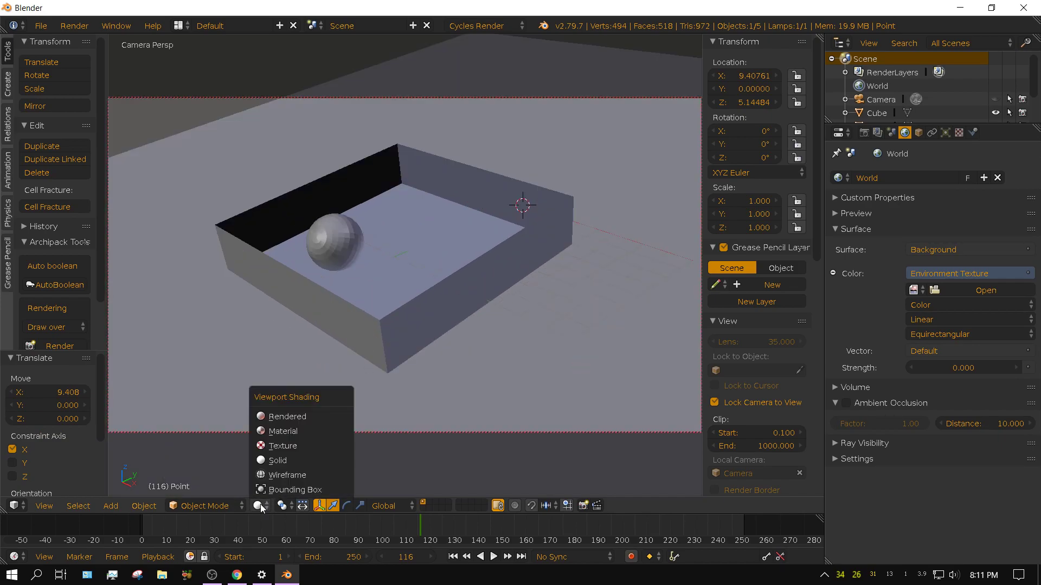
{"action": "left_click", "coordinate": [287, 416]}
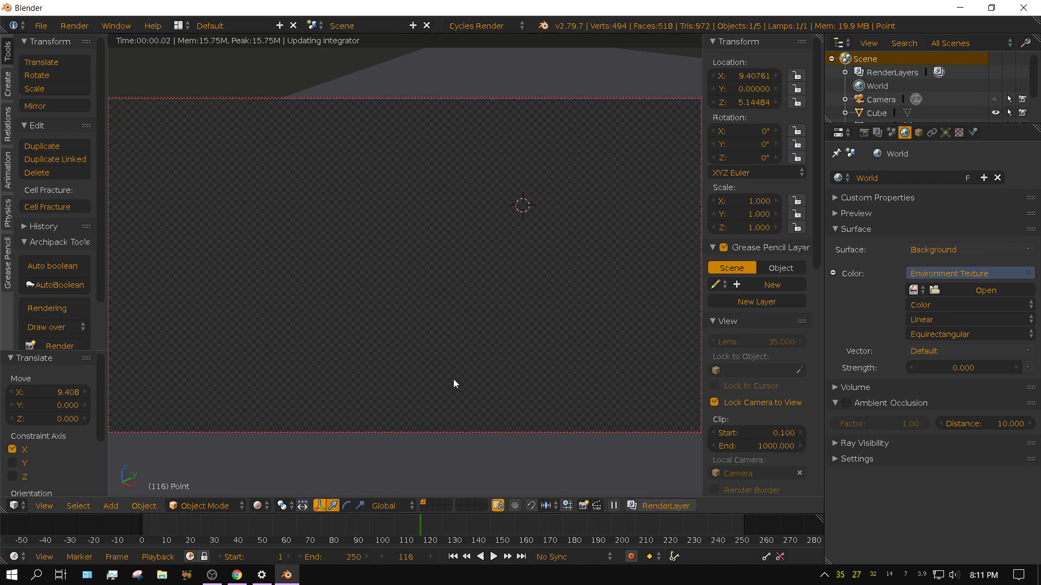
Orbit the locked camera closer on the box and sphere, then select the Cube
{"action": "middle_click_drag", "start_coordinate": [450, 374], "coordinate": [431, 348]}
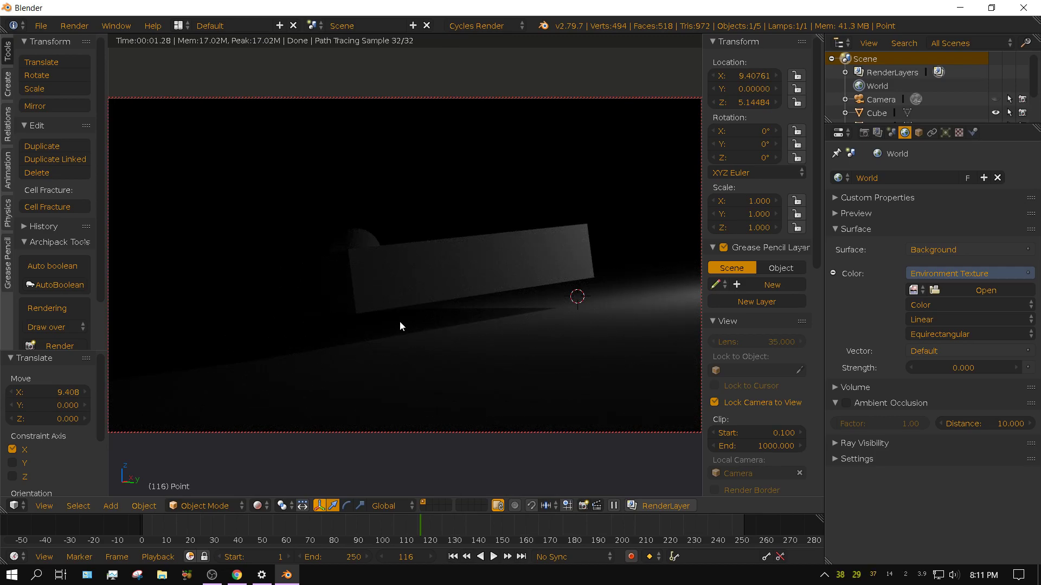
{"action": "middle_click_drag", "start_coordinate": [371, 323], "coordinate": [493, 408]}
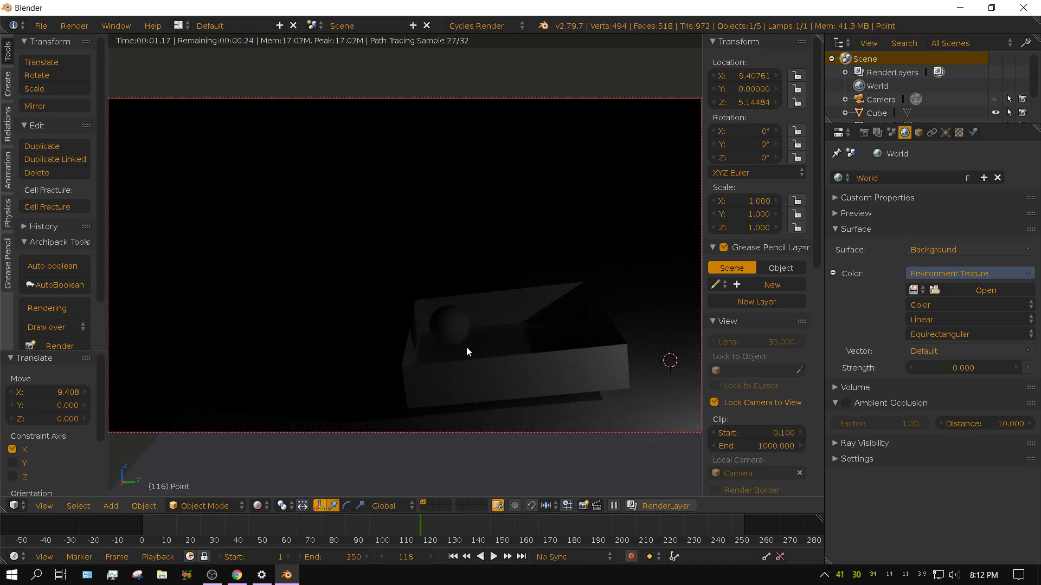
{"action": "middle_click_drag", "start_coordinate": [467, 350], "coordinate": [474, 311]}
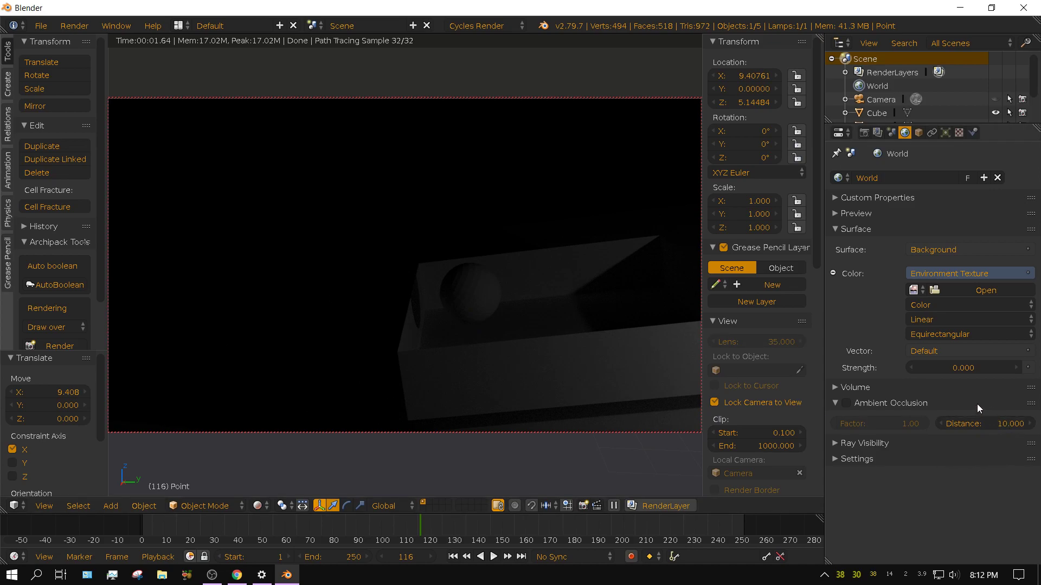
{"action": "right_click", "coordinate": [493, 374]}
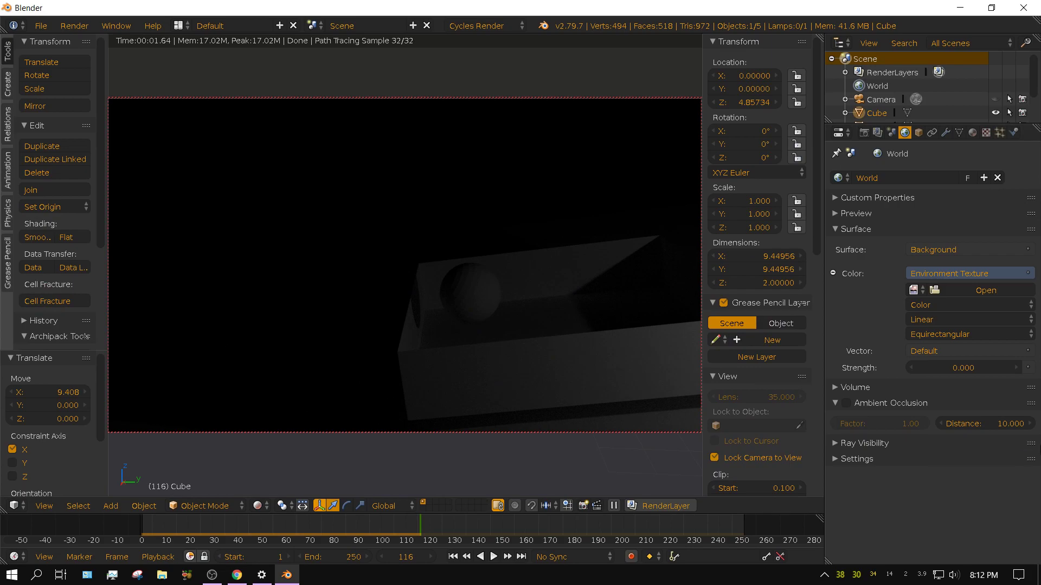
Show the box's Physics settings, rewind to frame 1, and view the scene in Solid shading from the right
{"action": "left_click", "coordinate": [1014, 134]}
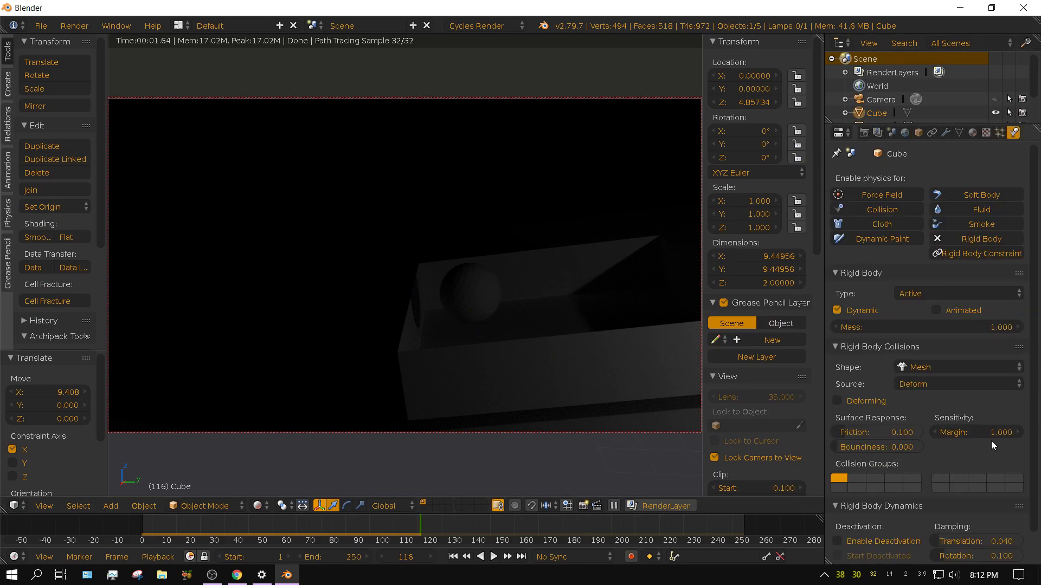
{"action": "left_click", "coordinate": [453, 557]}
{"action": "left_click", "coordinate": [265, 506]}
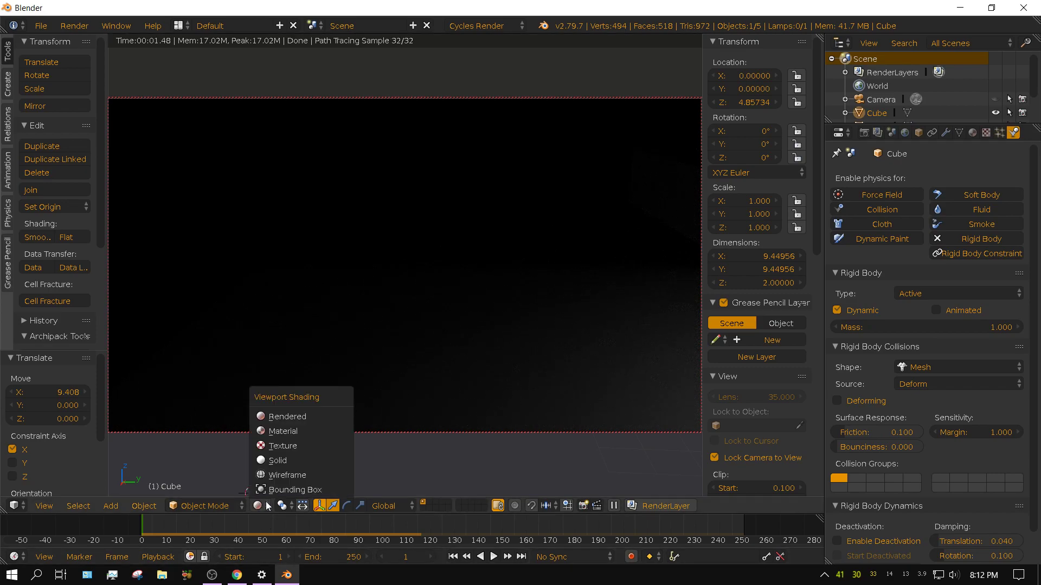
{"action": "left_click", "coordinate": [281, 459]}
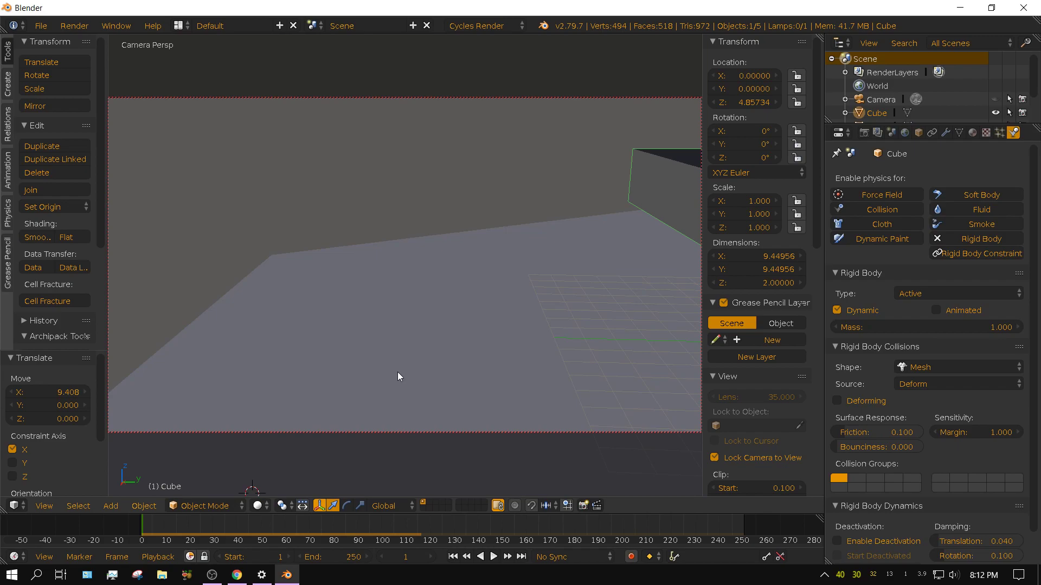
{"action": "key", "text": "KP_3"}
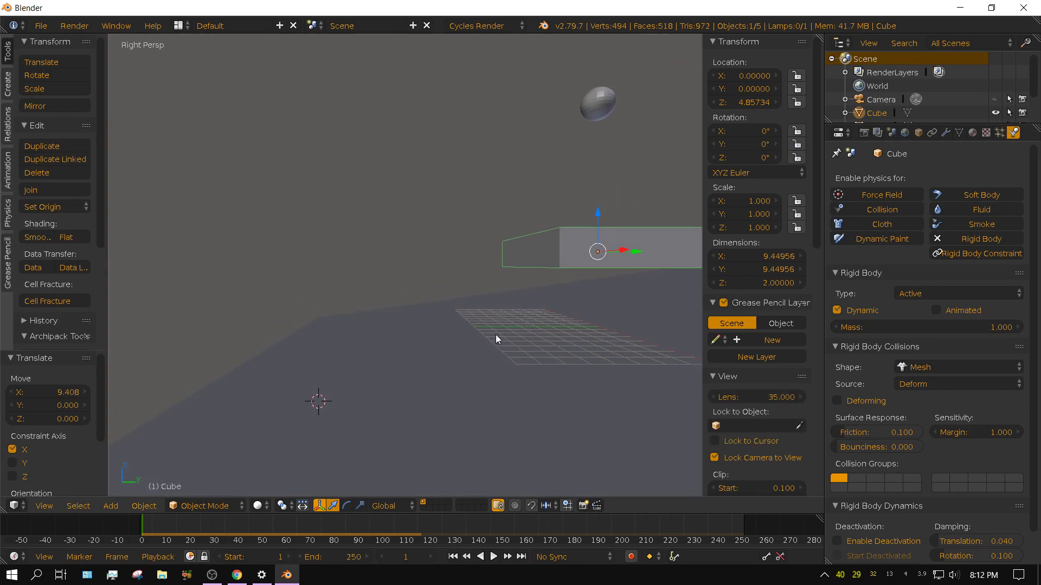
{"action": "middle_click_drag", "start_coordinate": [495, 333], "coordinate": [356, 415], "text": "shift"}
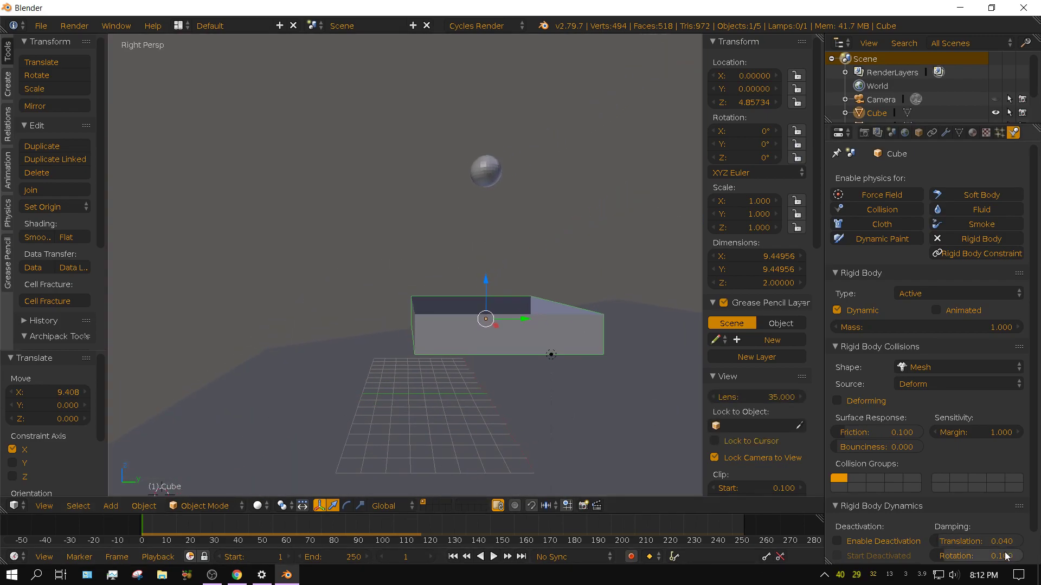
Set the box's collision margin to 0.04 and play the drop
{"action": "left_click", "coordinate": [981, 434]}
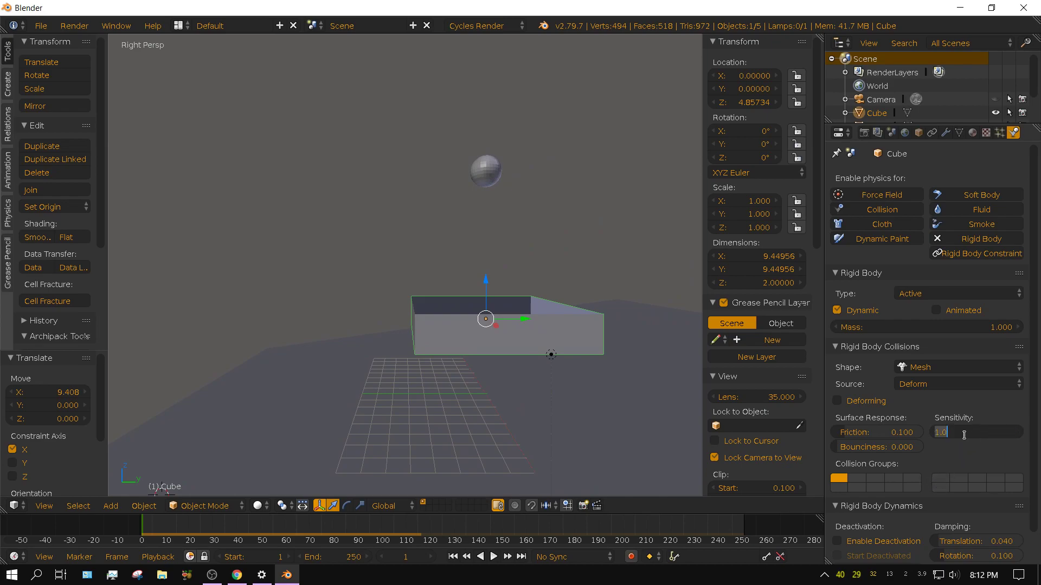
{"action": "type", "text": "0.04"}
{"action": "key", "text": "Return"}
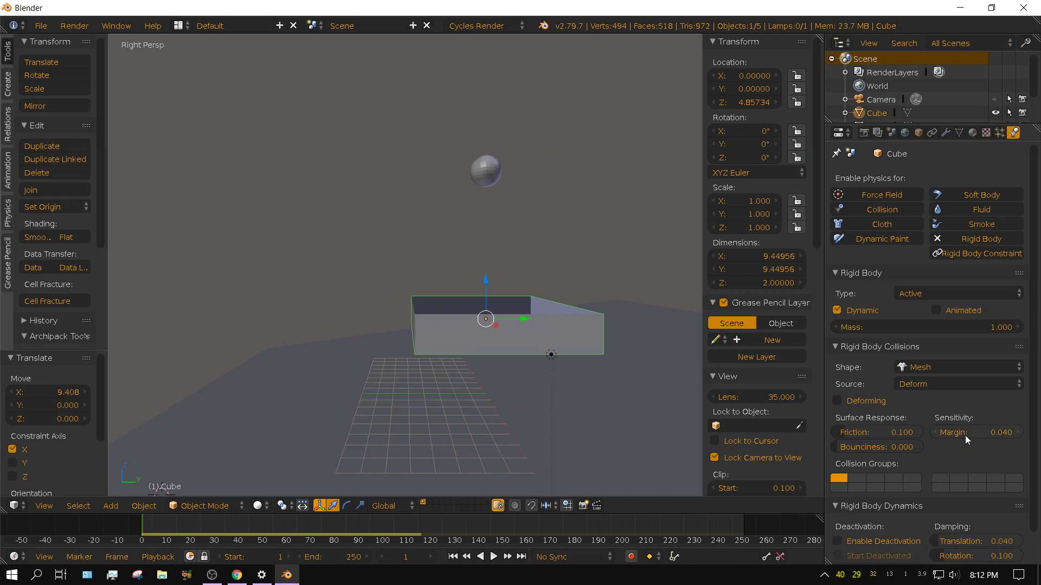
{"action": "left_click", "coordinate": [495, 556]}
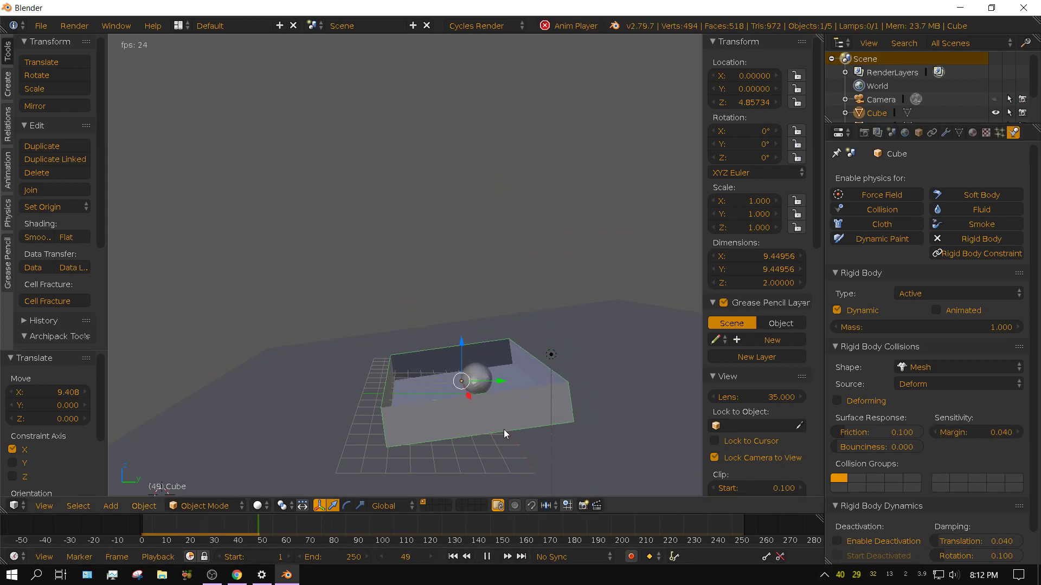
Stop and rewind to frame 1, then turn on Enable Deactivation for the box
{"action": "left_click", "coordinate": [486, 557]}
{"action": "left_click", "coordinate": [455, 557]}
{"action": "scroll", "coordinate": [899, 478], "scroll_direction": "down", "scroll_amount": 2}
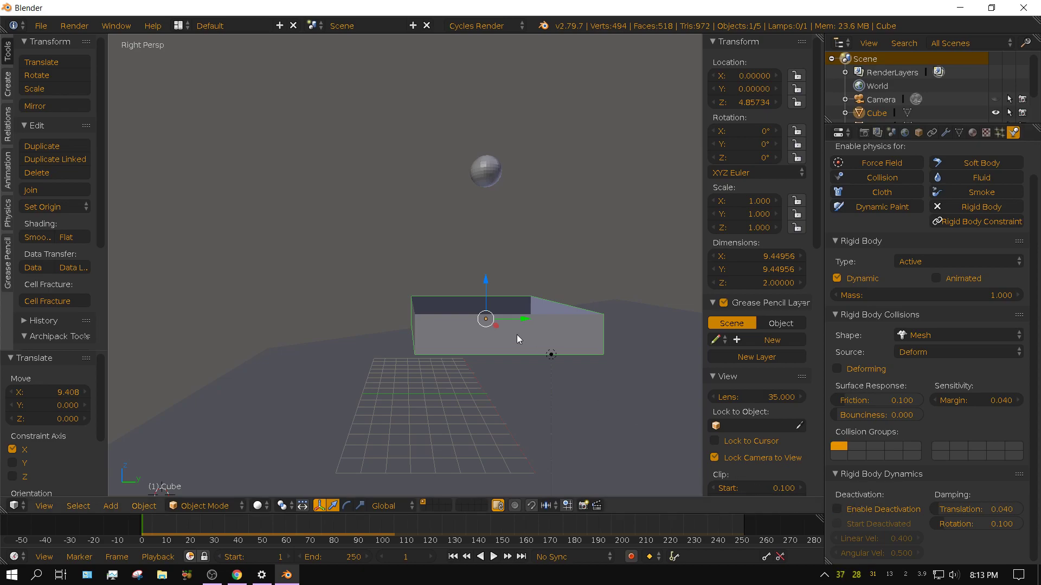
{"action": "left_click", "coordinate": [837, 509]}
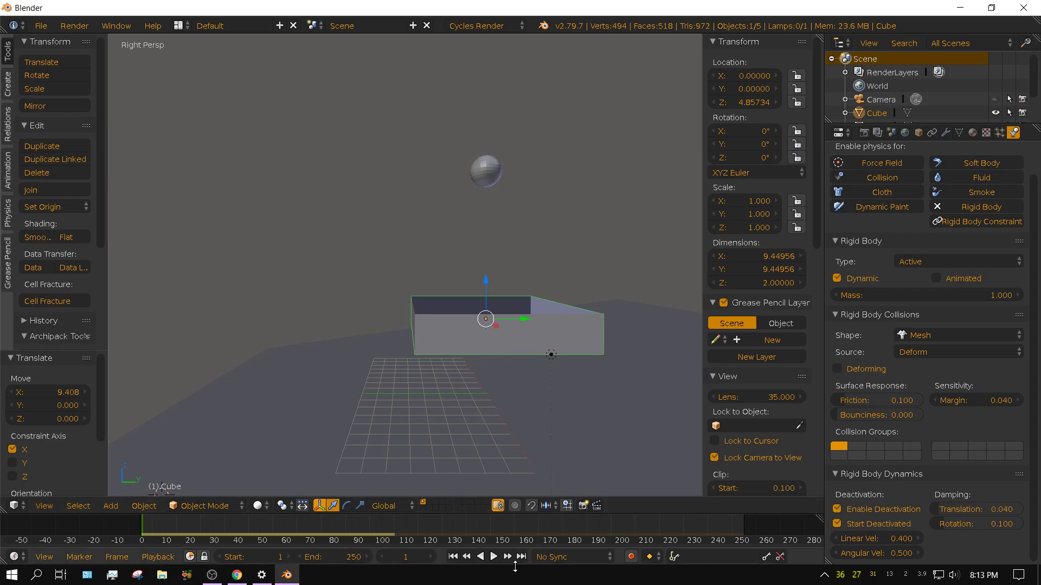
{"action": "left_click", "coordinate": [493, 558]}
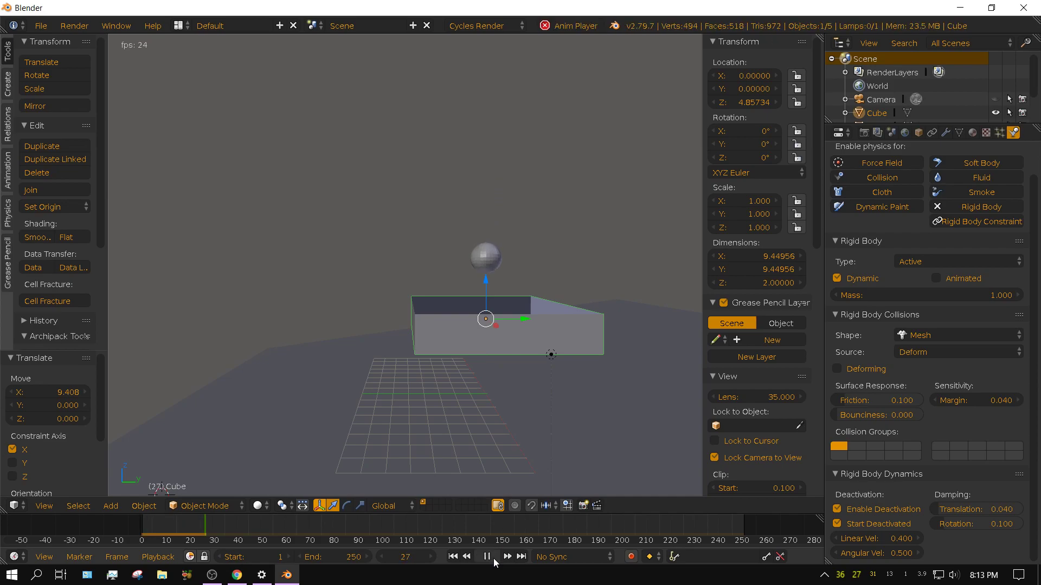
{"action": "left_click", "coordinate": [493, 558]}
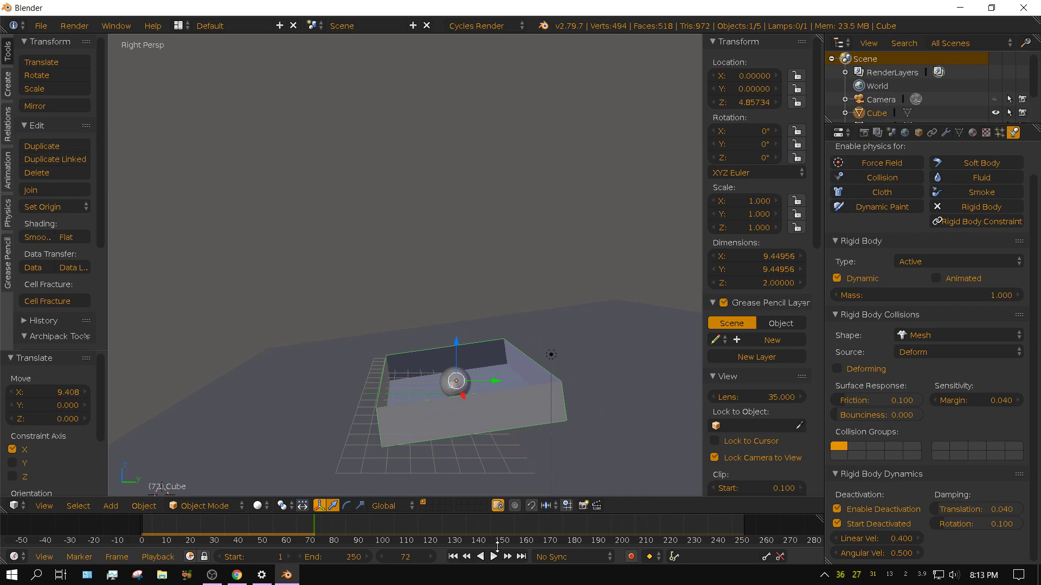
{"action": "left_click", "coordinate": [455, 558]}
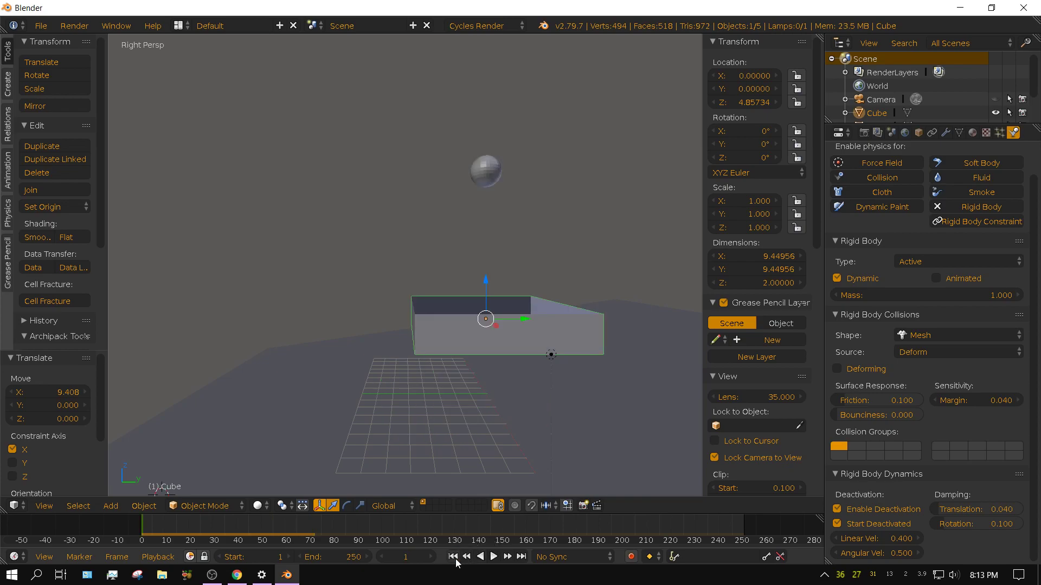